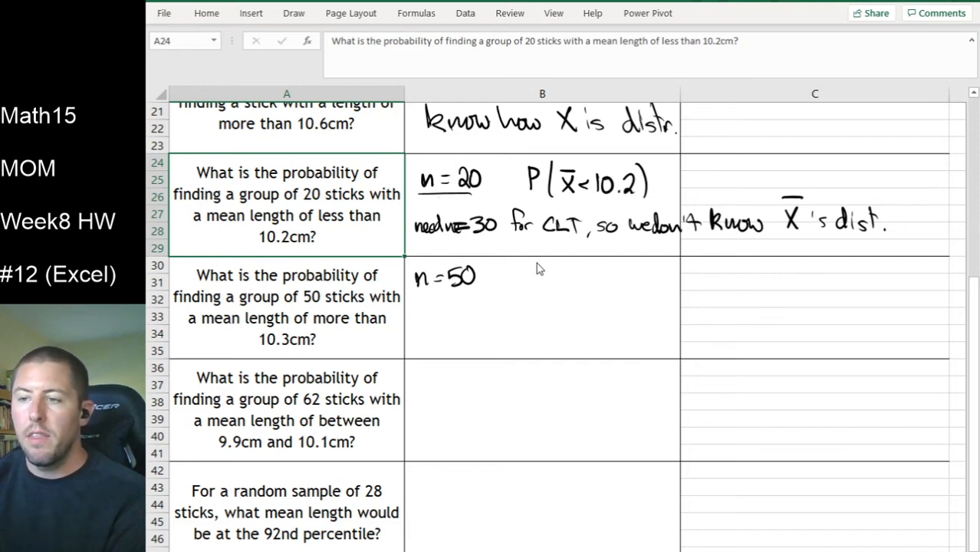
Handwrite P(x̄>10.3) beside n=50 in the row for the group of 50 sticks
mouse_move(529, 266)
left_mouse_down()
mouse_move(548, 293)
mouse_move(564, 290)
left_mouse_up()
mouse_move(563, 273)
left_mouse_down()
mouse_move(549, 290)
mouse_move(563, 268)
mouse_move(570, 289)
mouse_move(589, 289)
mouse_move(598, 273)
mouse_move(628, 292)
left_mouse_up()
left_click(607, 287)
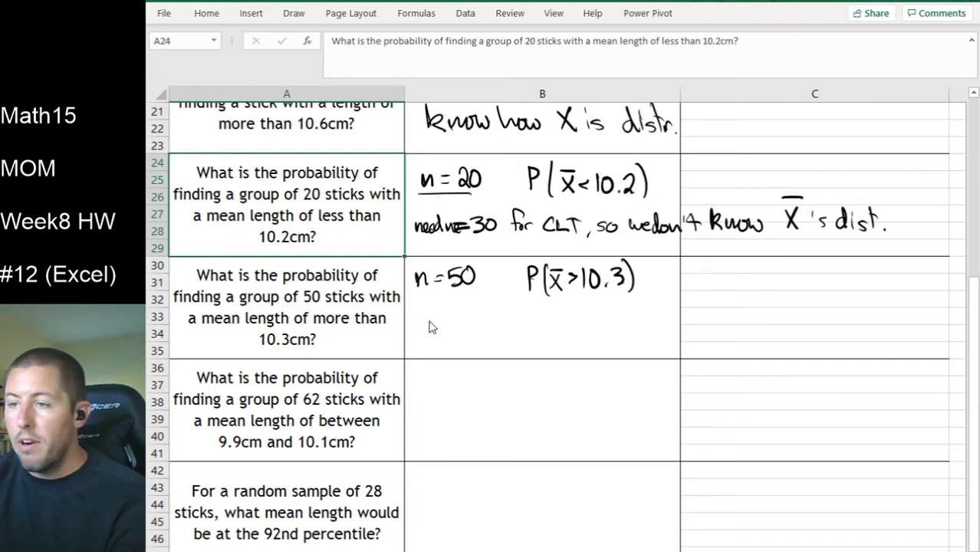
Begin the sampling distribution under n=50 by handwriting x̄~N(10, using the population mean from the problem statement
mouse_move(418, 319)
left_mouse_down()
mouse_move(435, 336)
mouse_move(418, 336)
mouse_move(438, 313)
mouse_move(481, 334)
mouse_move(485, 314)
mouse_move(502, 345)
left_mouse_up()
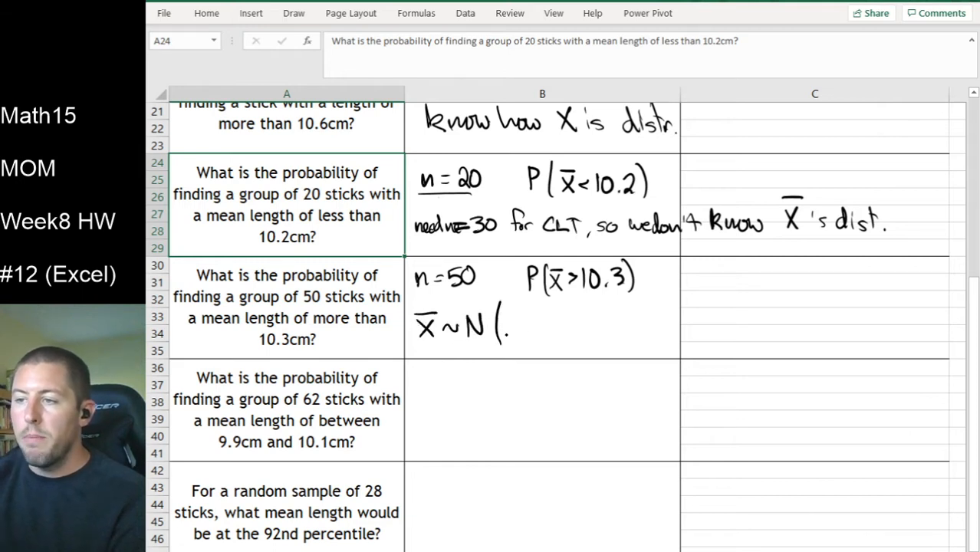
scroll(869, 320, "up", 5)
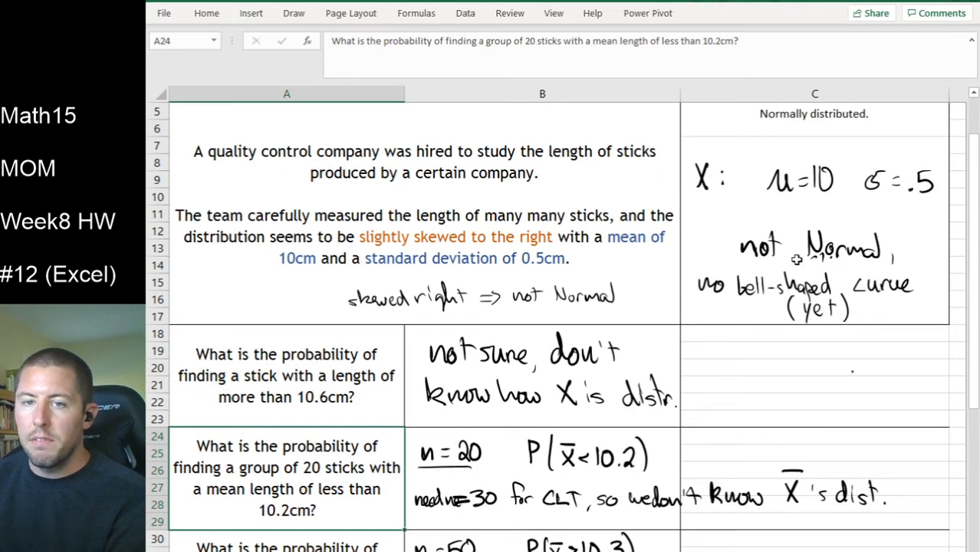
scroll(797, 299, "down", 4)
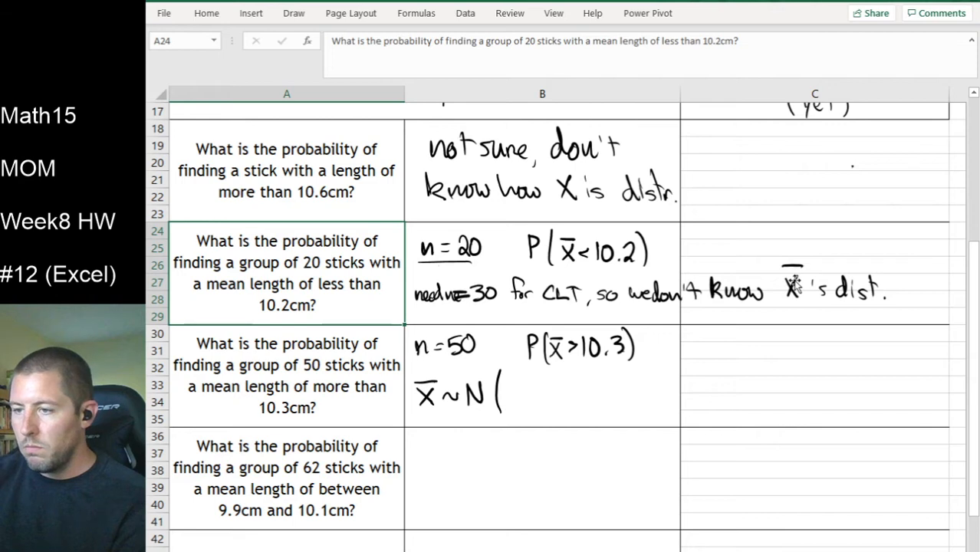
mouse_move(512, 395)
left_mouse_down()
mouse_move(526, 388)
mouse_move(546, 408)
left_mouse_up()
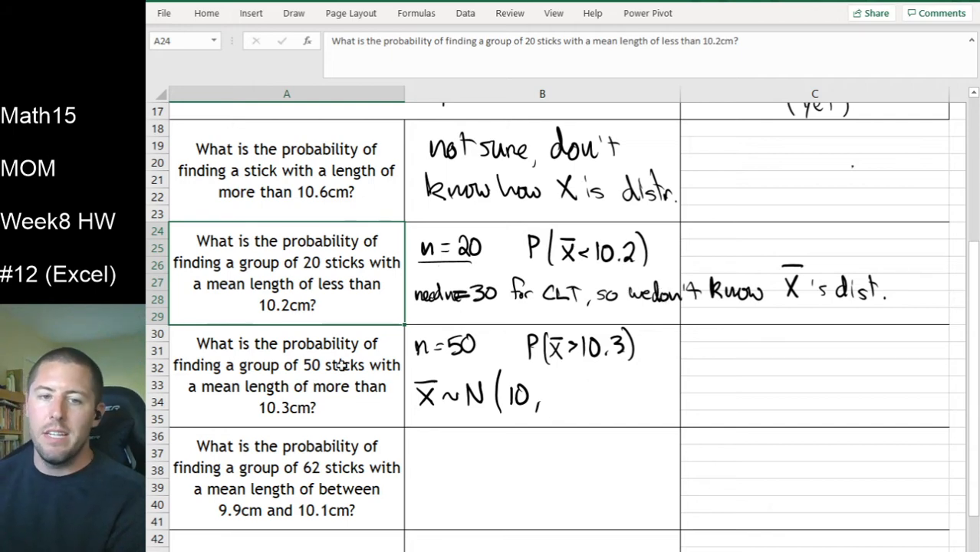
Check the population standard deviation, then complete the handwritten distribution with .5/√50 and its simplified form ~N(10, .0707)
scroll(905, 295, "up", 4)
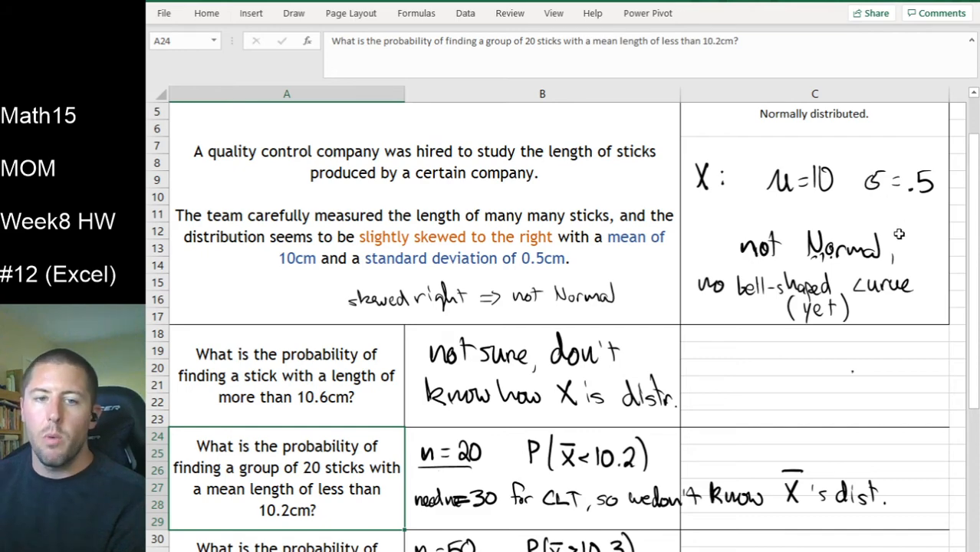
scroll(702, 322, "down", 4)
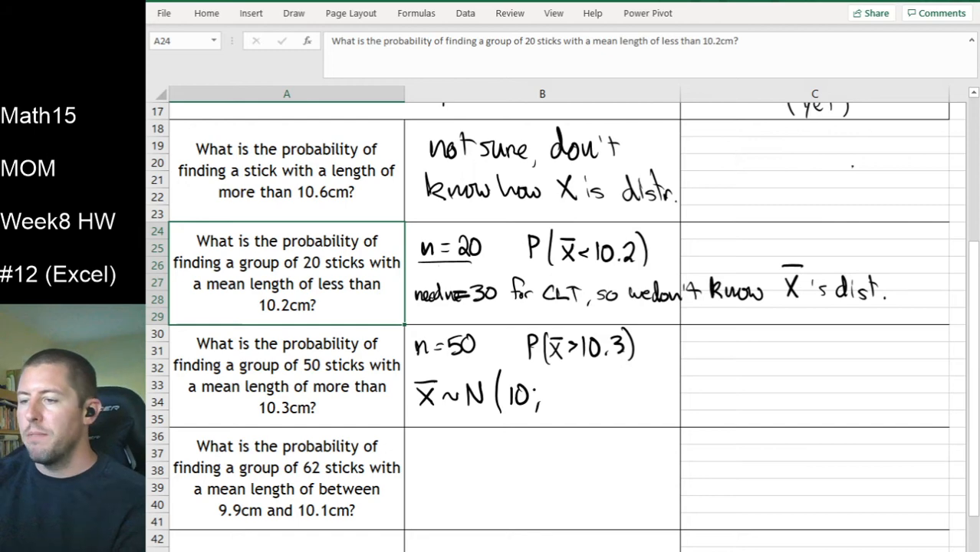
scroll(855, 314, "up", 3)
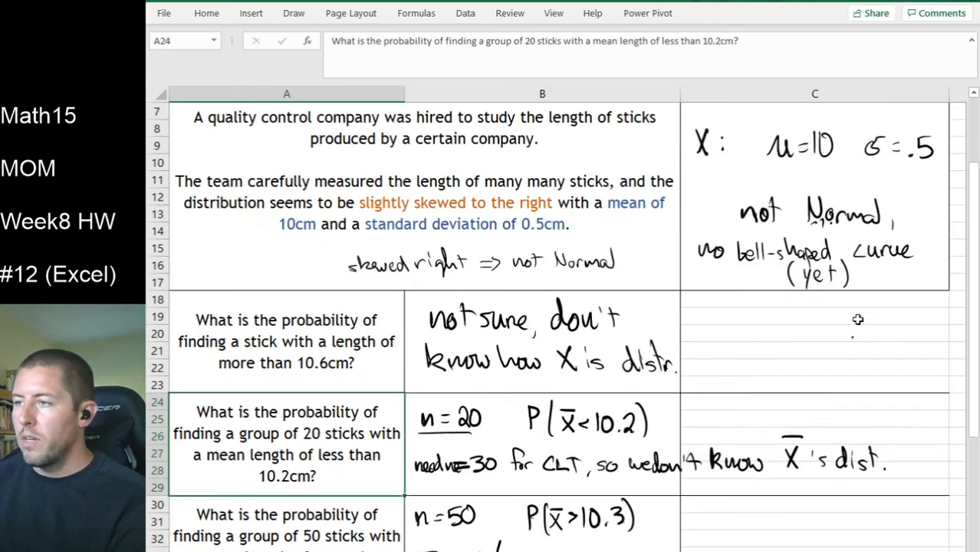
scroll(859, 322, "down", 2)
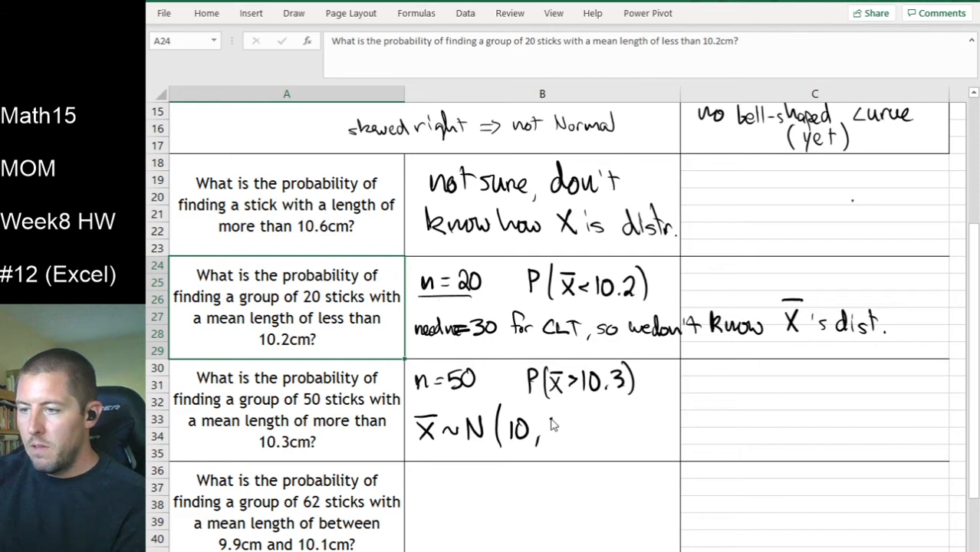
mouse_move(569, 405)
left_mouse_down()
mouse_move(559, 420)
mouse_move(577, 421)
mouse_move(578, 437)
mouse_move(589, 427)
mouse_move(584, 445)
mouse_move(635, 414)
mouse_move(636, 442)
left_mouse_up()
left_click_drag(649, 405, 649, 440)
mouse_move(659, 425)
left_mouse_down()
mouse_move(664, 446)
mouse_move(673, 443)
left_mouse_up()
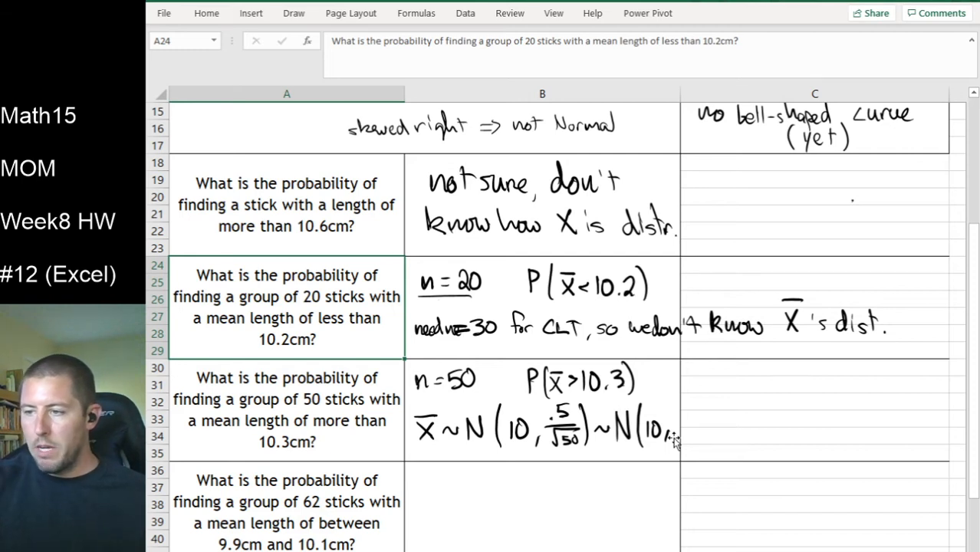
mouse_move(681, 439)
left_mouse_down()
mouse_move(720, 426)
mouse_move(754, 442)
left_mouse_up()
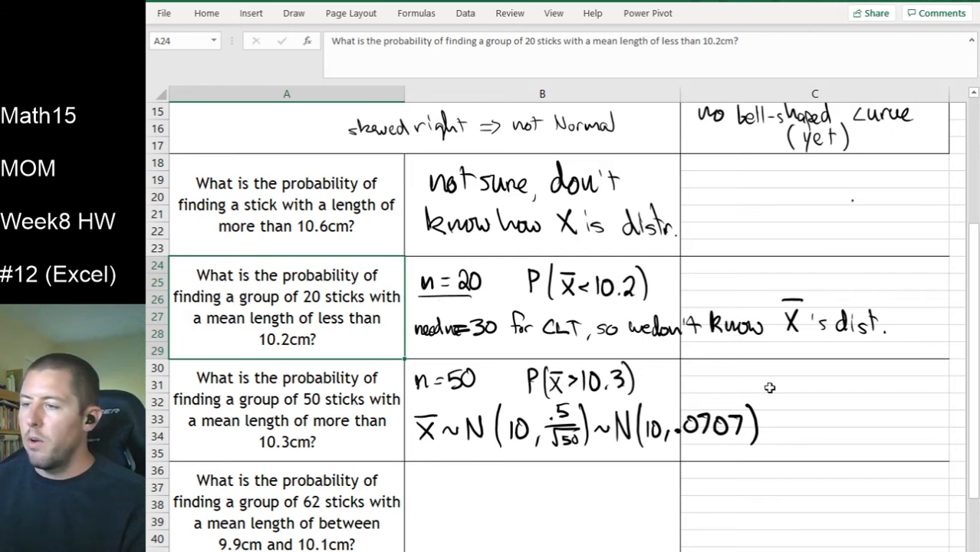
left_click(722, 384)
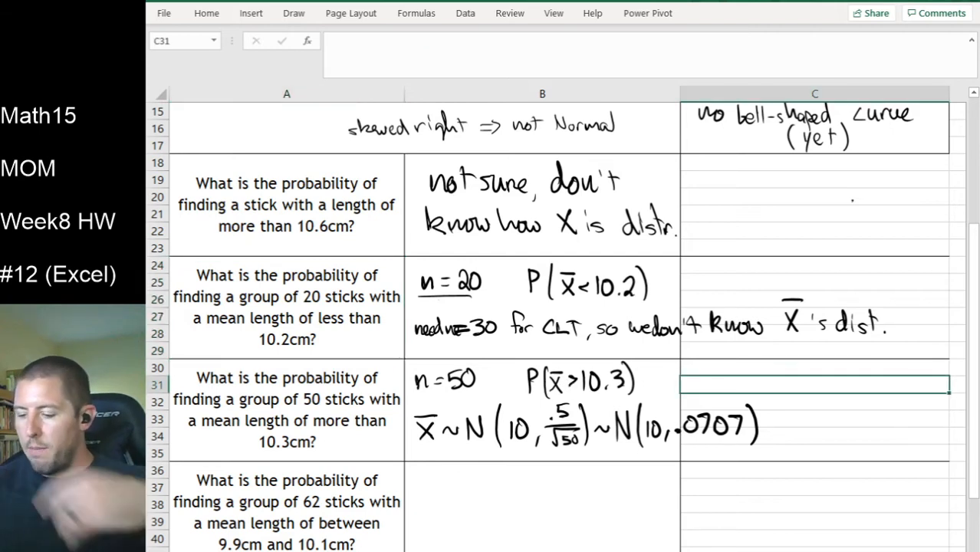
type("=")
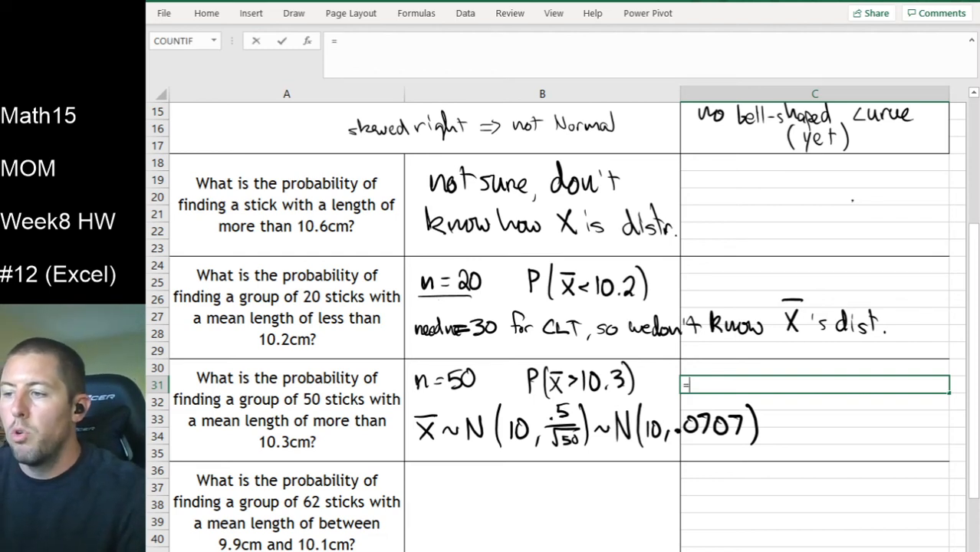
left_click(874, 468)
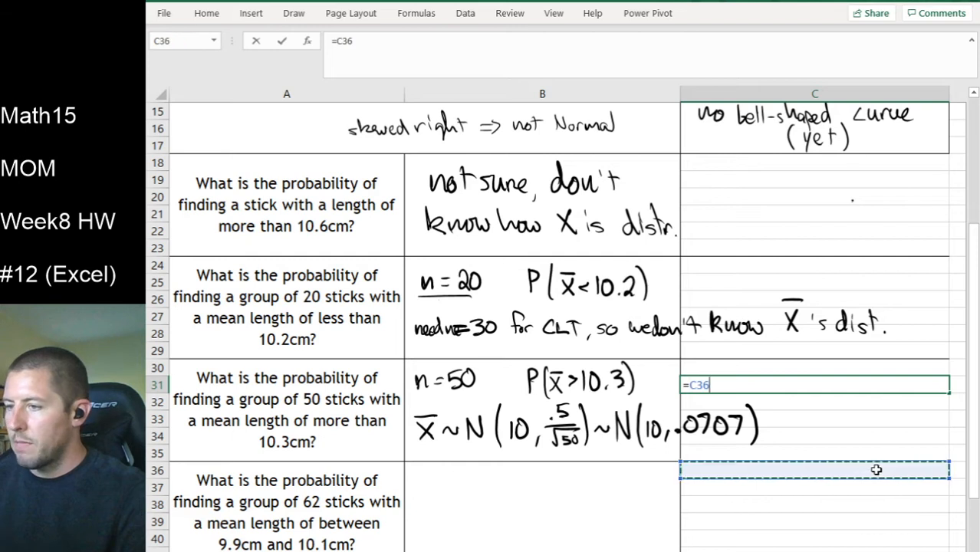
key("Escape")
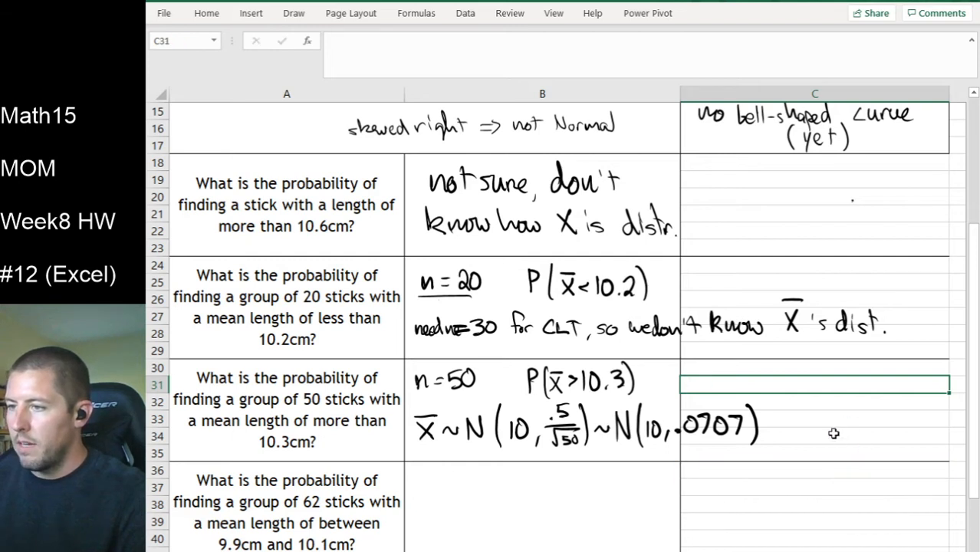
Widen column B so that it holds nearly all of the handwritten sampling distribution
left_click_drag(689, 96, 744, 97)
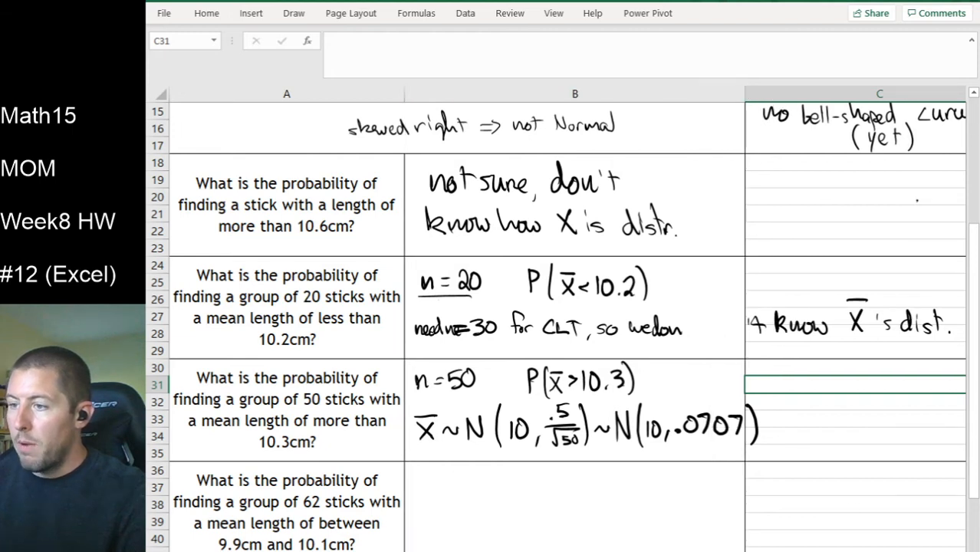
scroll(566, 319, "right", 5)
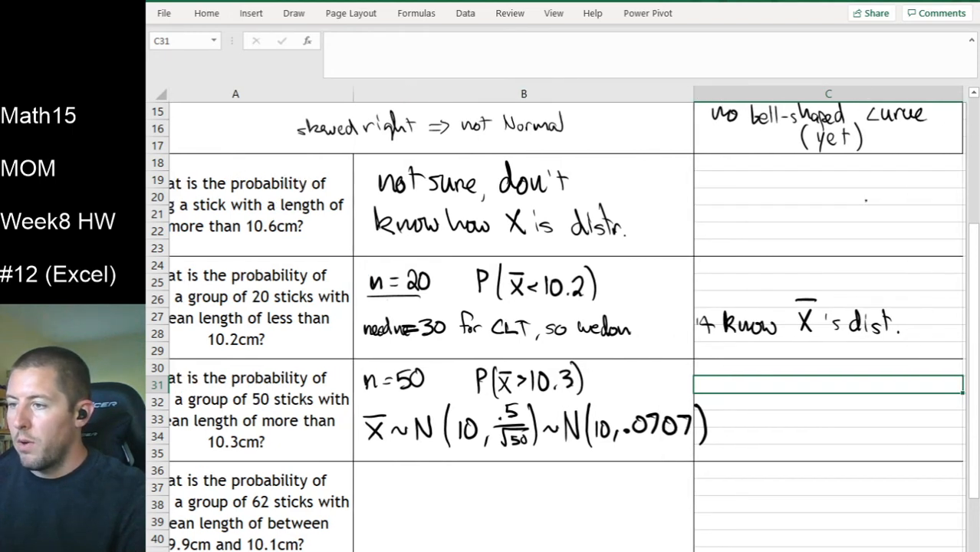
scroll(566, 319, "left", 5)
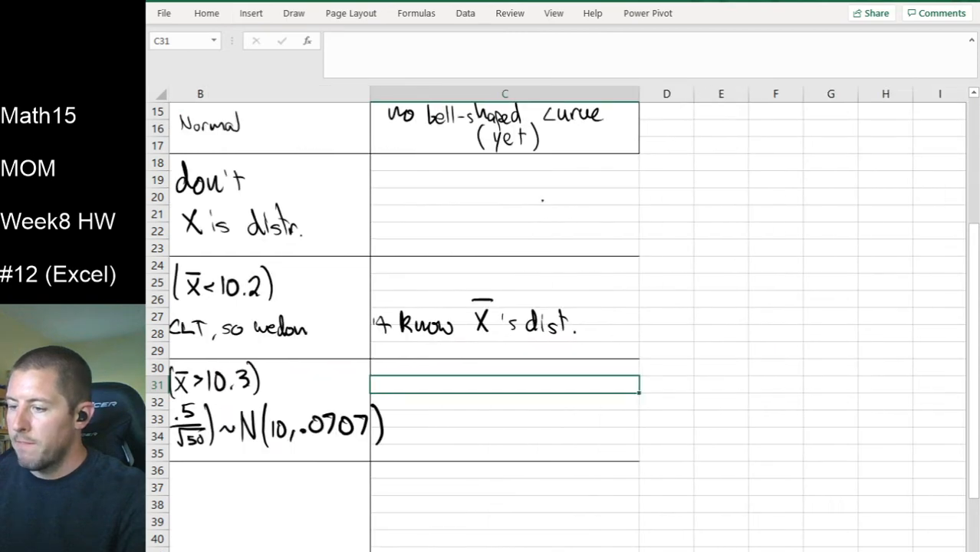
scroll(566, 319, "right", 5)
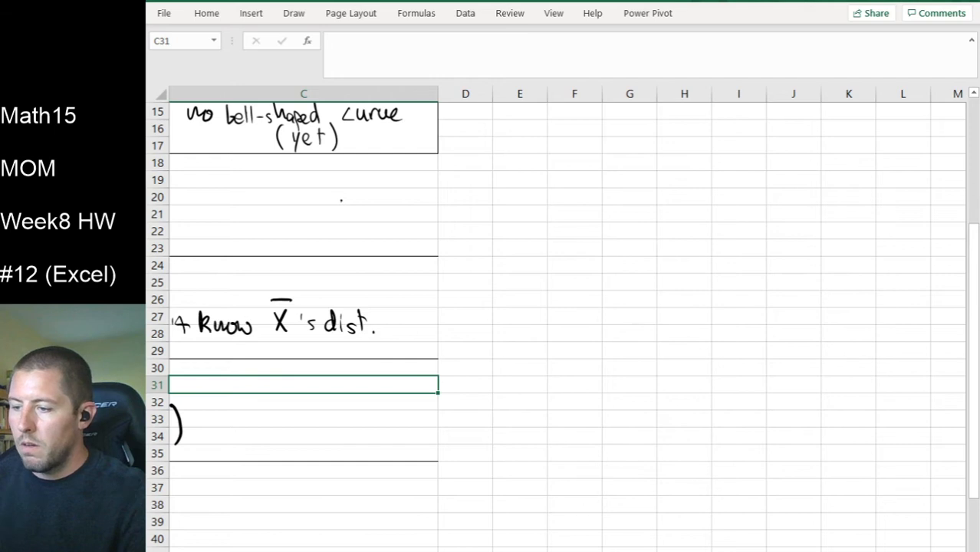
scroll(567, 319, "left", 5)
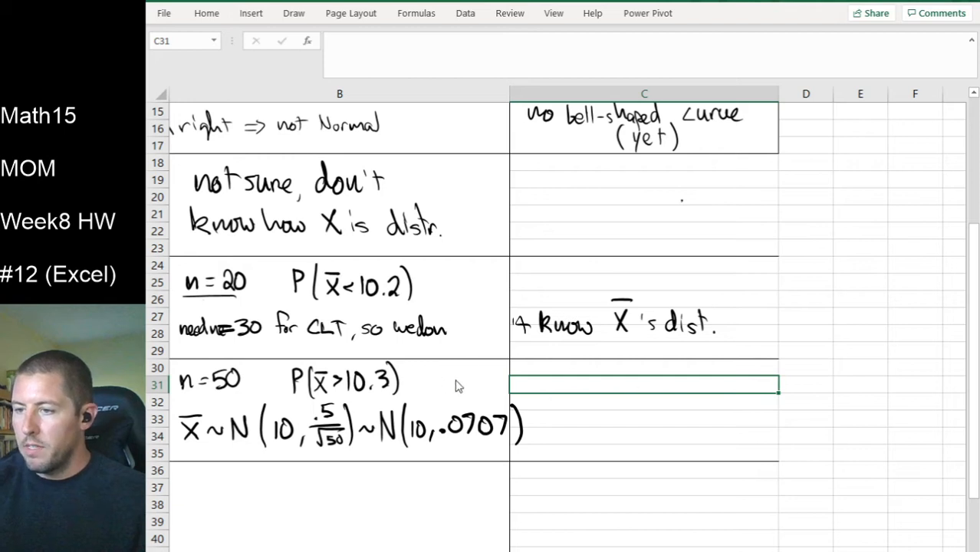
Draw an arrow from P(x̄>10.3) into column C and sketch a bell curve there with 10 marked at its center
left_click_drag(437, 385, 537, 384)
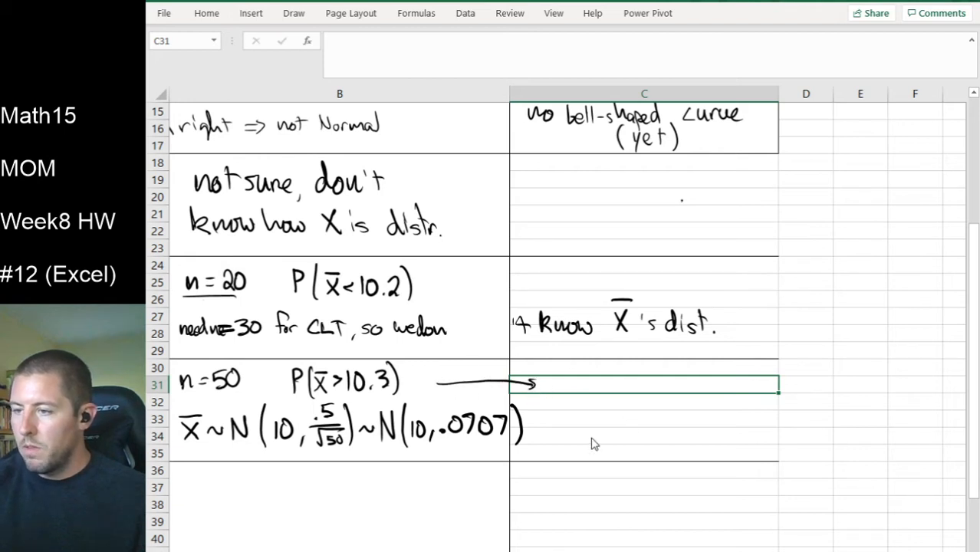
mouse_move(572, 439)
left_mouse_down()
mouse_move(725, 440)
mouse_move(573, 430)
mouse_move(648, 387)
mouse_move(738, 431)
left_mouse_up()
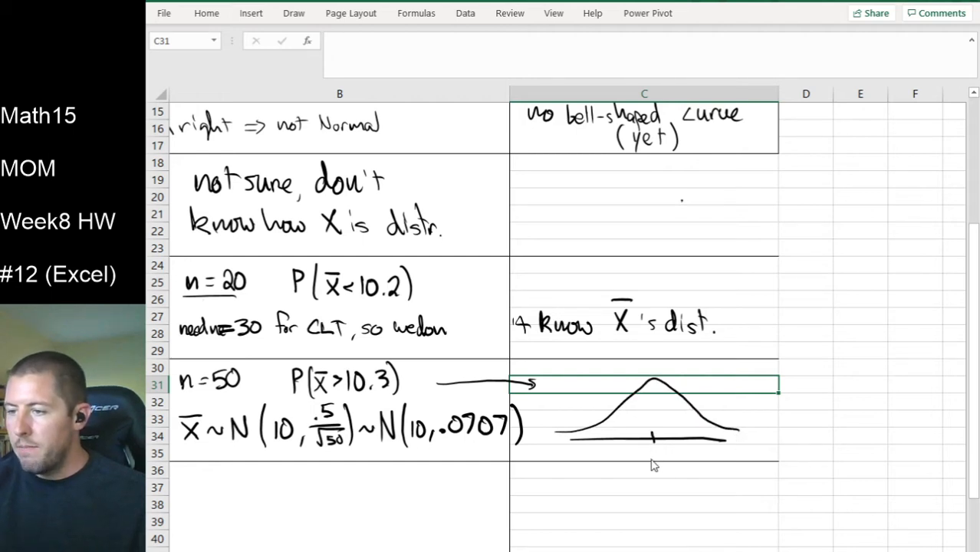
left_click_drag(657, 453, 658, 451)
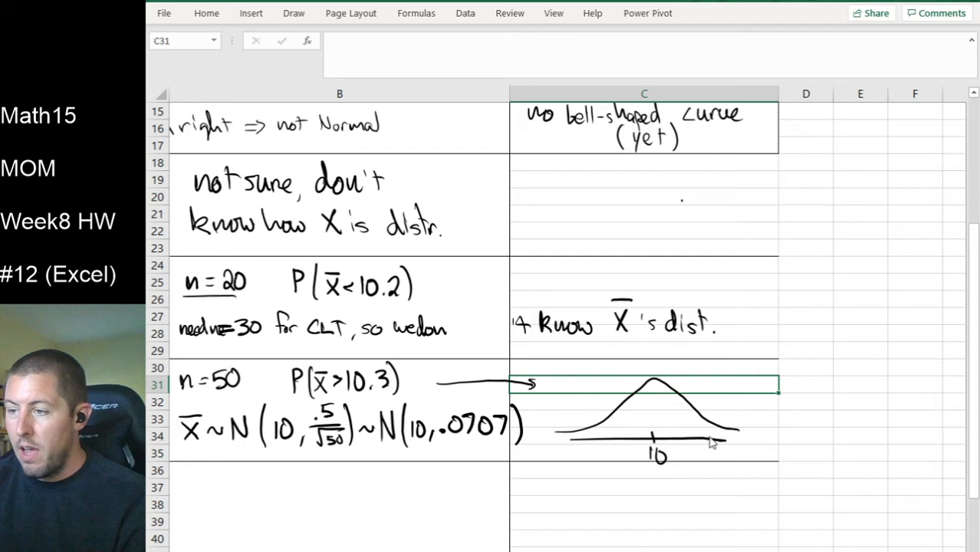
Mark 10.3 on the bell curve's axis and shade the right tail beyond it
mouse_move(709, 433)
left_mouse_down()
mouse_move(738, 435)
mouse_move(717, 439)
mouse_move(735, 435)
mouse_move(705, 463)
mouse_move(712, 450)
mouse_move(724, 460)
left_mouse_up()
left_click(718, 460)
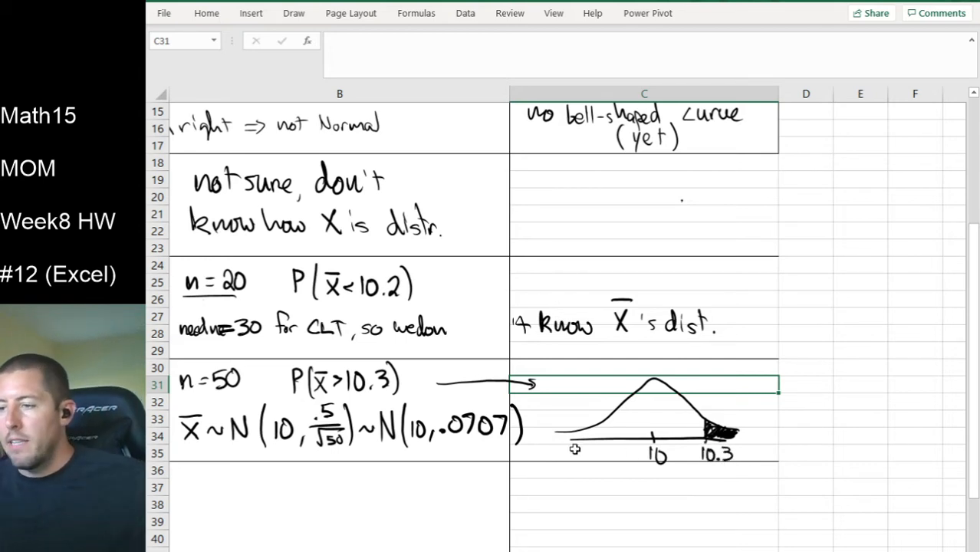
left_click(852, 551)
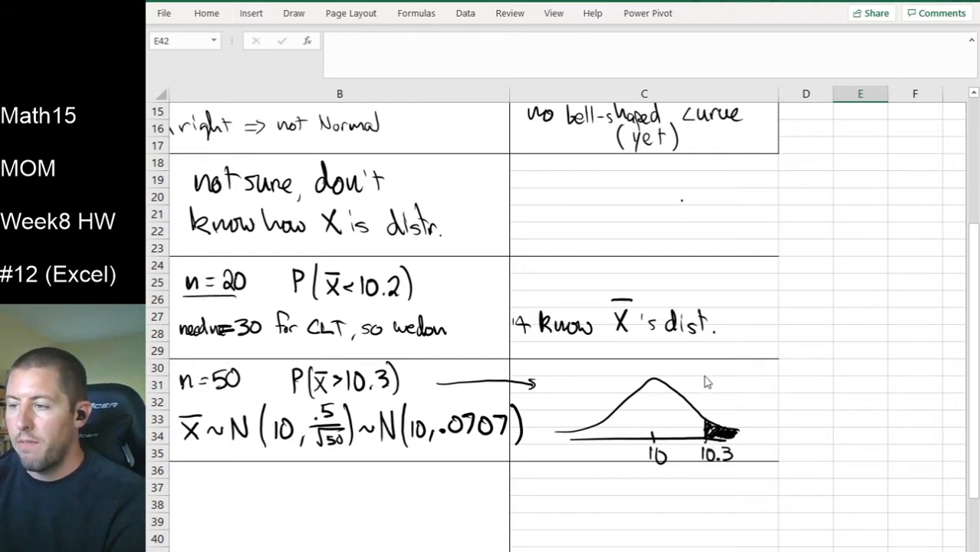
Handwrite the complement expression 1-P(x̄<10.3) beside the bell curve
mouse_move(699, 375)
left_mouse_down()
mouse_move(699, 392)
mouse_move(727, 382)
mouse_move(747, 395)
mouse_move(766, 389)
mouse_move(767, 371)
mouse_move(786, 391)
left_mouse_up()
left_click_drag(798, 376, 822, 394)
left_click(806, 388)
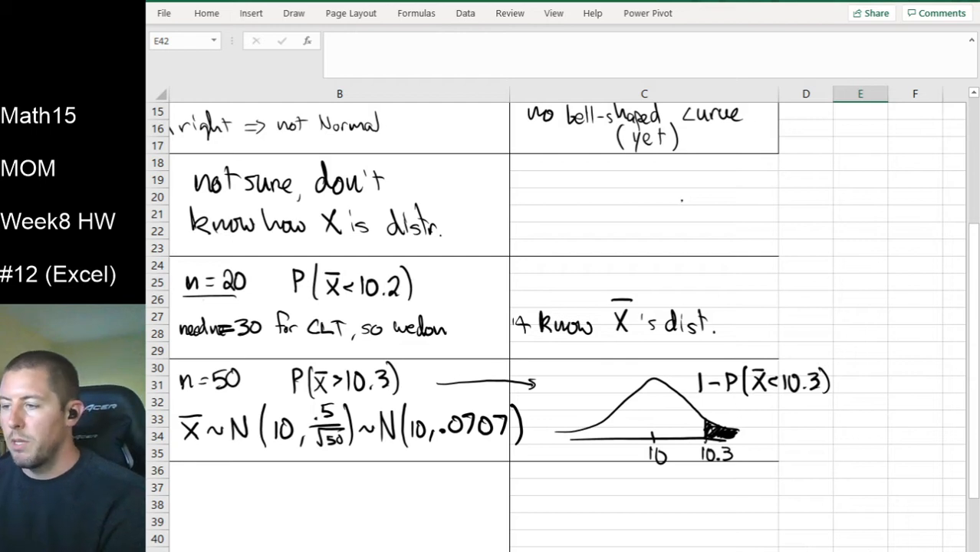
Enter the formula =1-norm.dist(10.3, 10, .0707, true) in cell D33
left_click(819, 422)
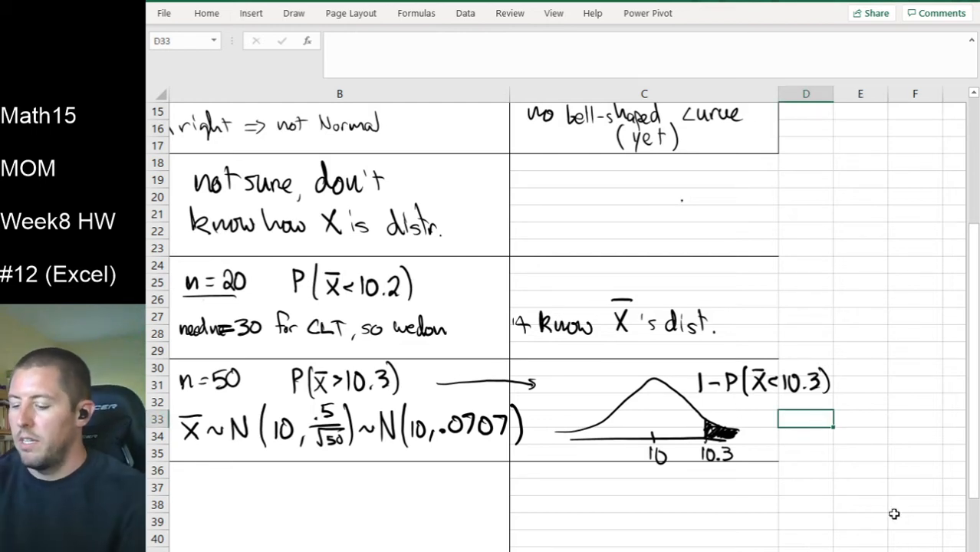
type("=1")
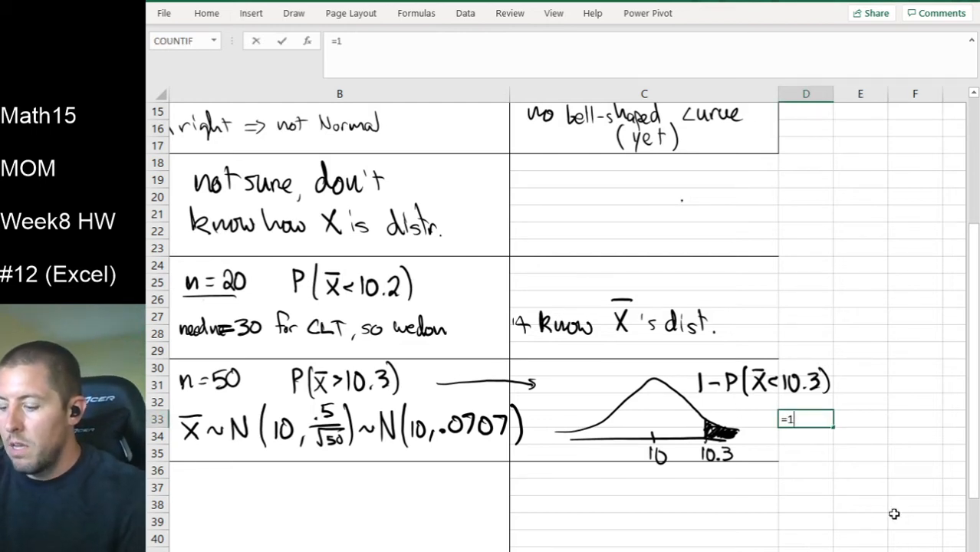
type("-norm.dist(")
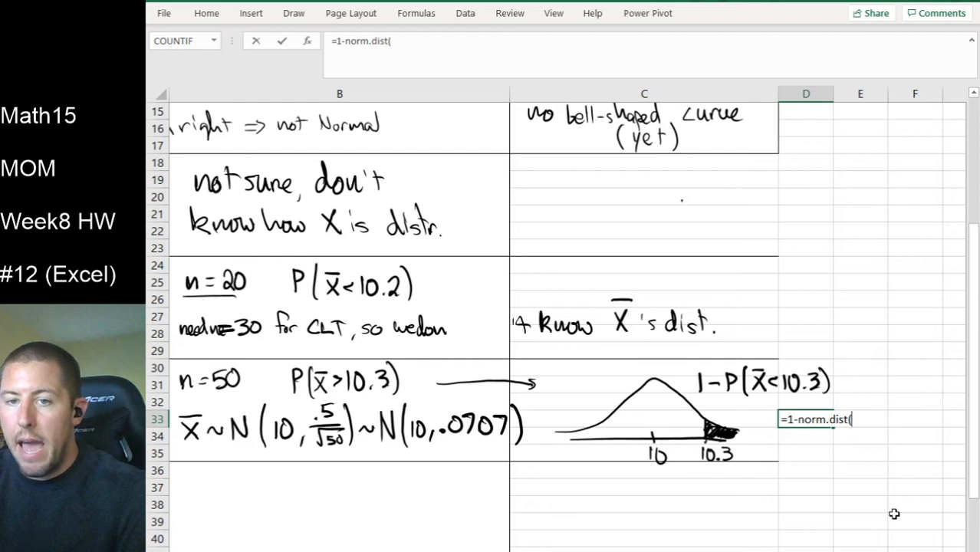
type("10.3,")
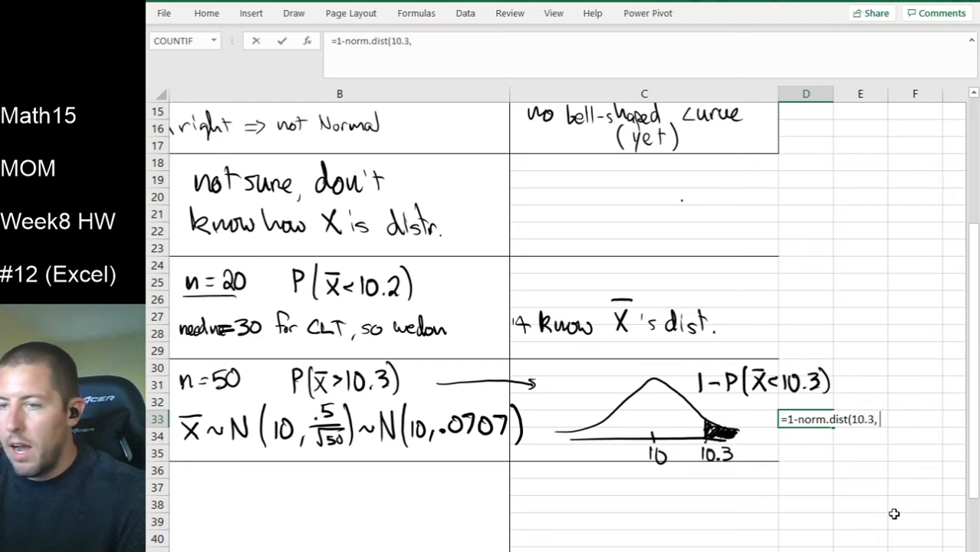
type(" 10, .0707,")
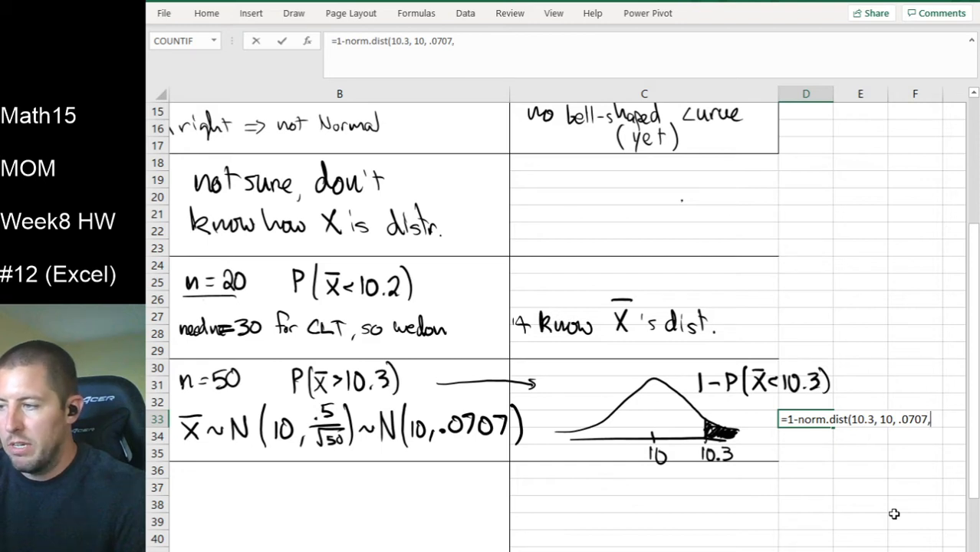
type("true")
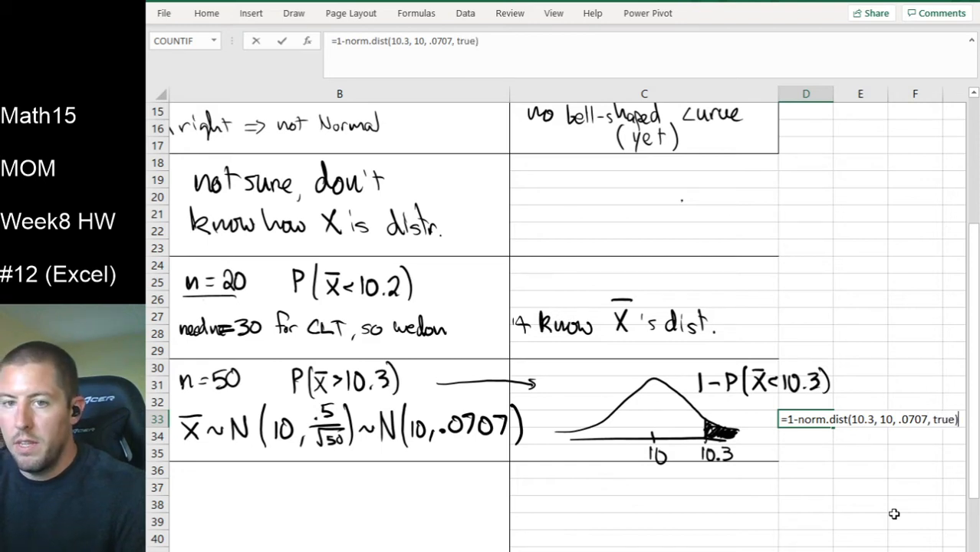
type(")")
key("Return")
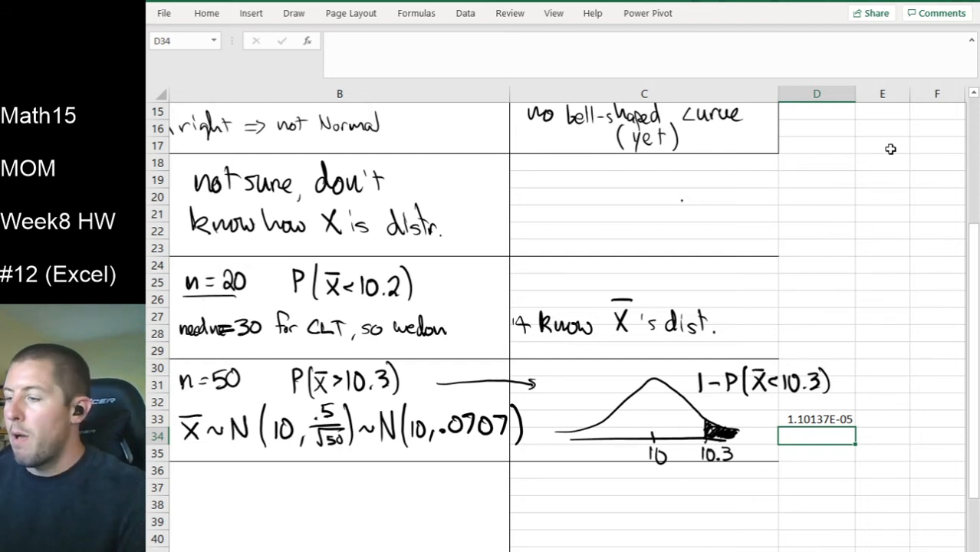
Widen column D and select the formula cell D33
left_click_drag(855, 101, 926, 101)
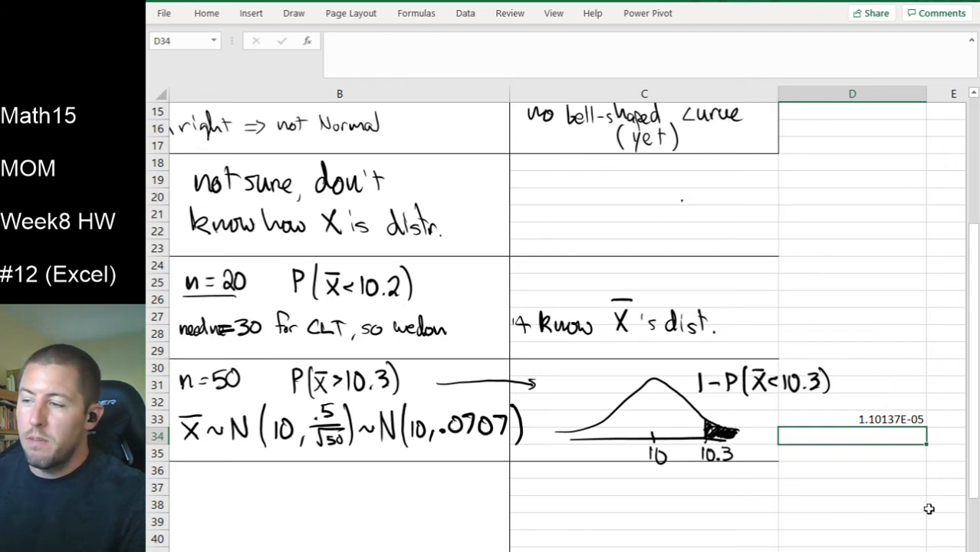
left_click(900, 419)
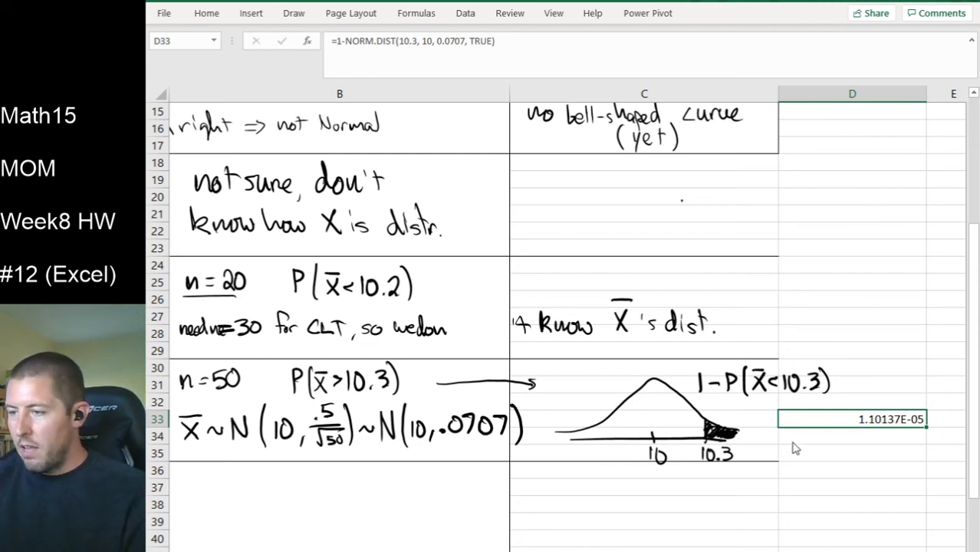
Handwrite the decimal .00001101 and its percentage .0011%, joined by an arrow, beneath the result in cell D33
left_click(795, 449)
left_click_drag(806, 440, 816, 442)
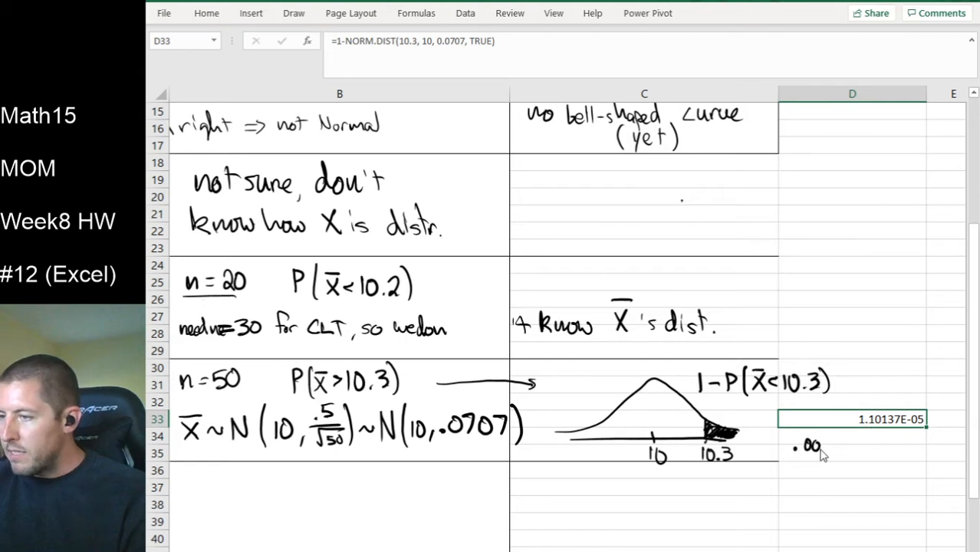
left_click_drag(827, 449, 867, 451)
left_click_drag(873, 442, 873, 452)
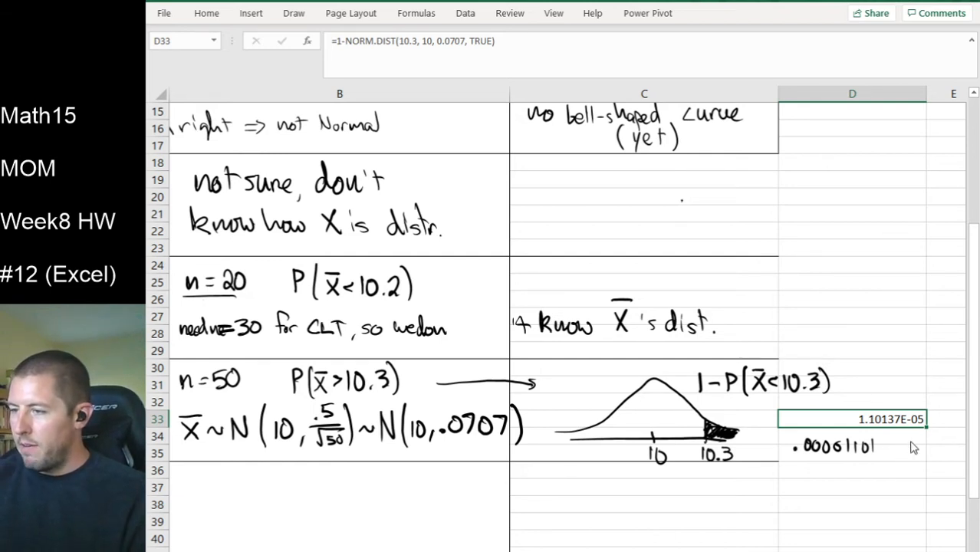
left_click_drag(884, 447, 933, 454)
mouse_move(942, 440)
left_mouse_down()
mouse_move(942, 454)
mouse_move(950, 444)
mouse_move(956, 455)
left_mouse_up()
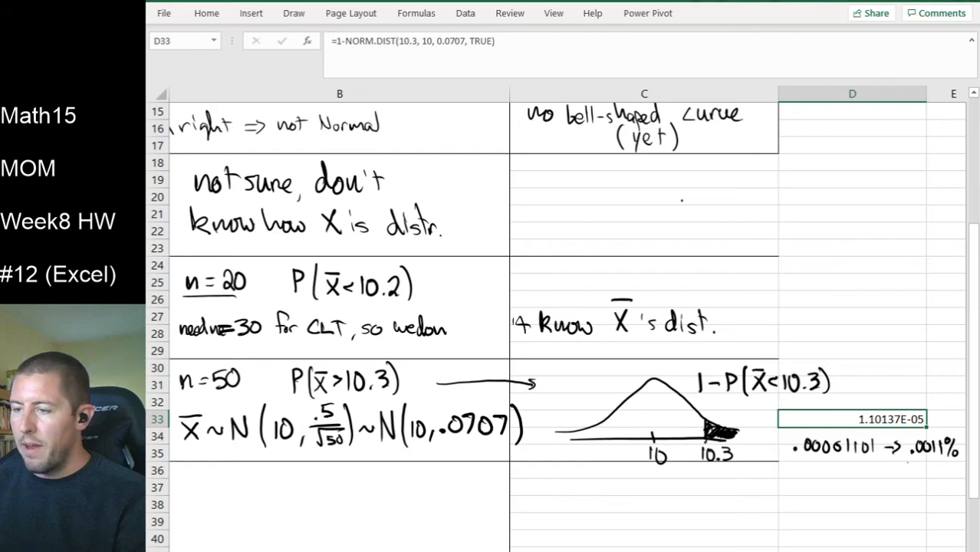
Review the stick-length problem statement and the handwritten notes on X's mean, standard deviation and shape
scroll(603, 391, "left", 3)
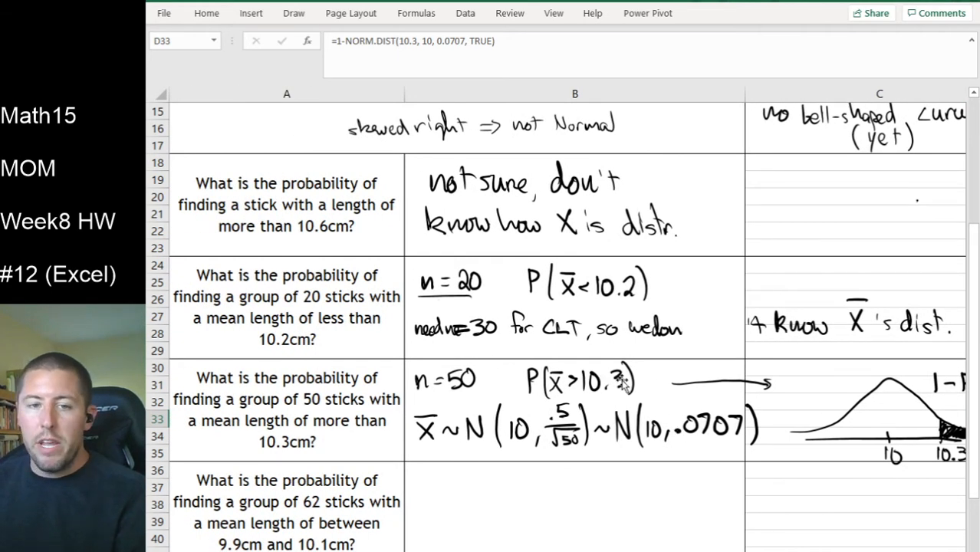
scroll(656, 409, "up", 1)
scroll(656, 409, "up", 3)
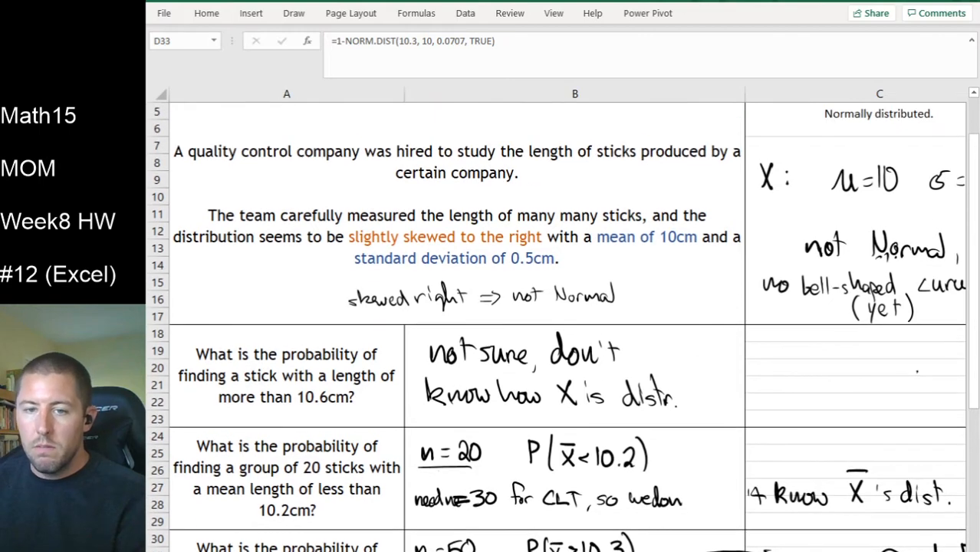
scroll(567, 320, "right", 2)
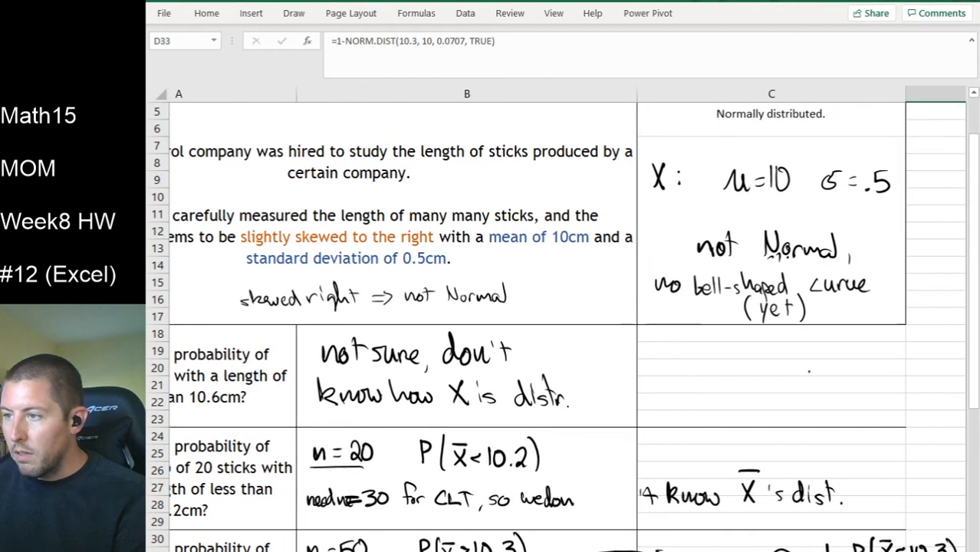
scroll(566, 320, "left", 2)
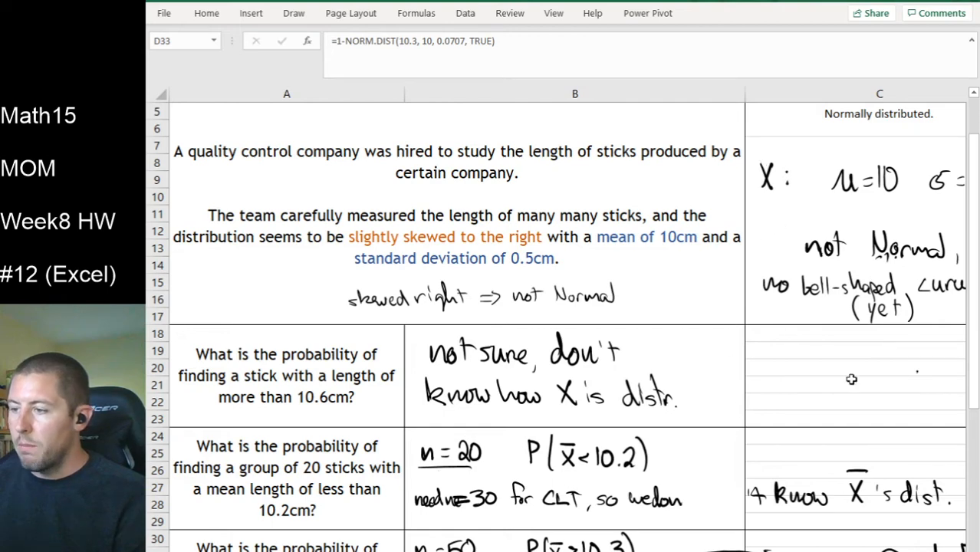
scroll(567, 320, "right", 3)
scroll(566, 320, "left", 1)
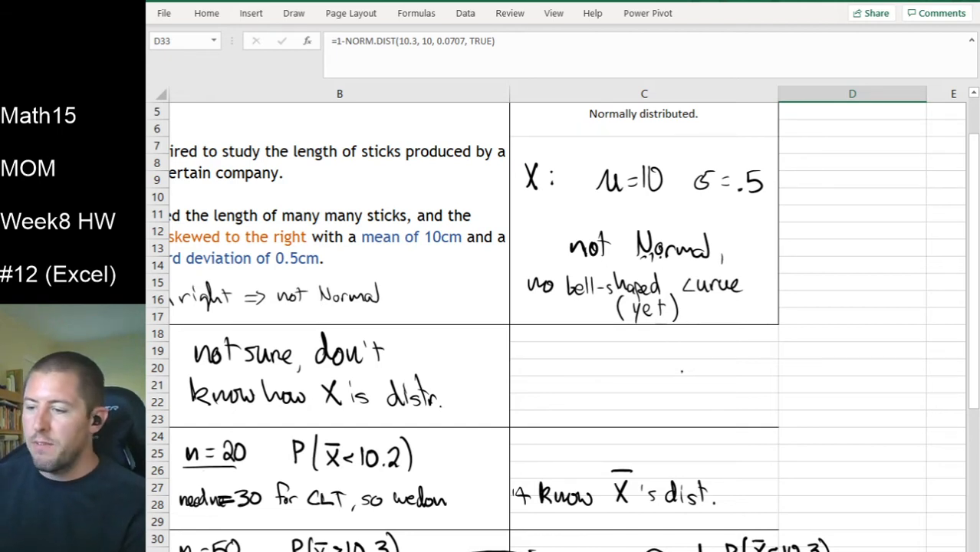
scroll(696, 541, "left", 3)
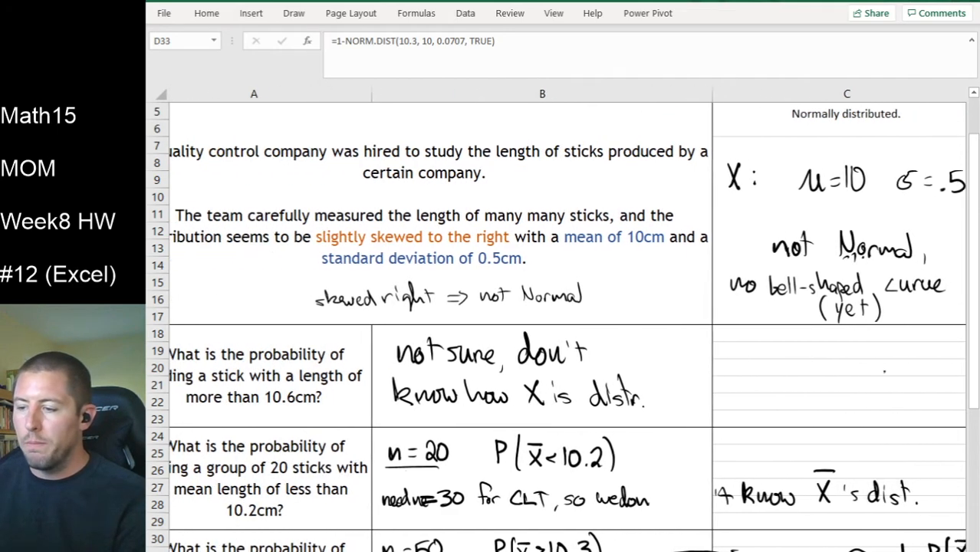
Look over the remaining questions for 62, 28 and 38 sticks and recheck the sample-size rule in the note
scroll(696, 540, "down", 1)
scroll(695, 536, "down", 5)
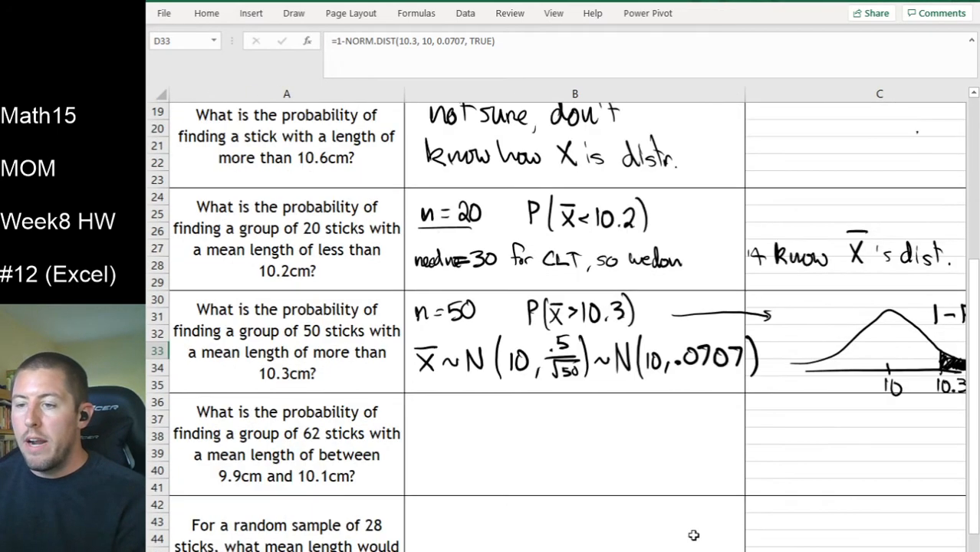
scroll(692, 533, "down", 1)
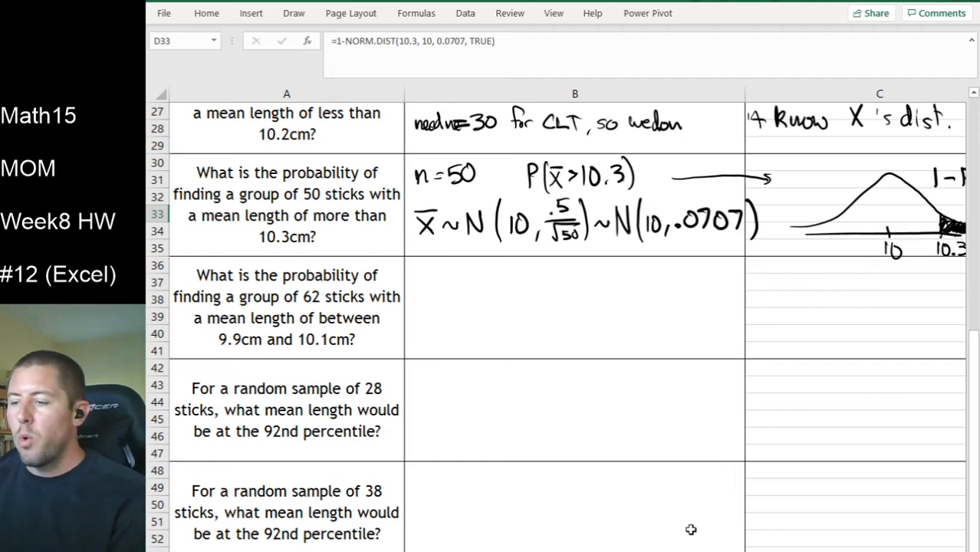
scroll(567, 319, "right", 5)
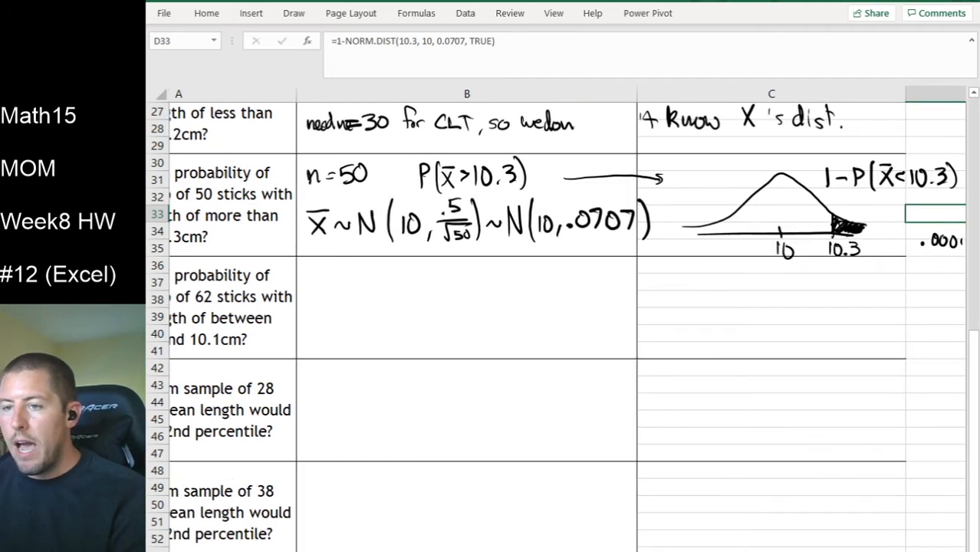
scroll(567, 319, "left", 3)
scroll(567, 319, "right", 1)
scroll(567, 319, "up", 9)
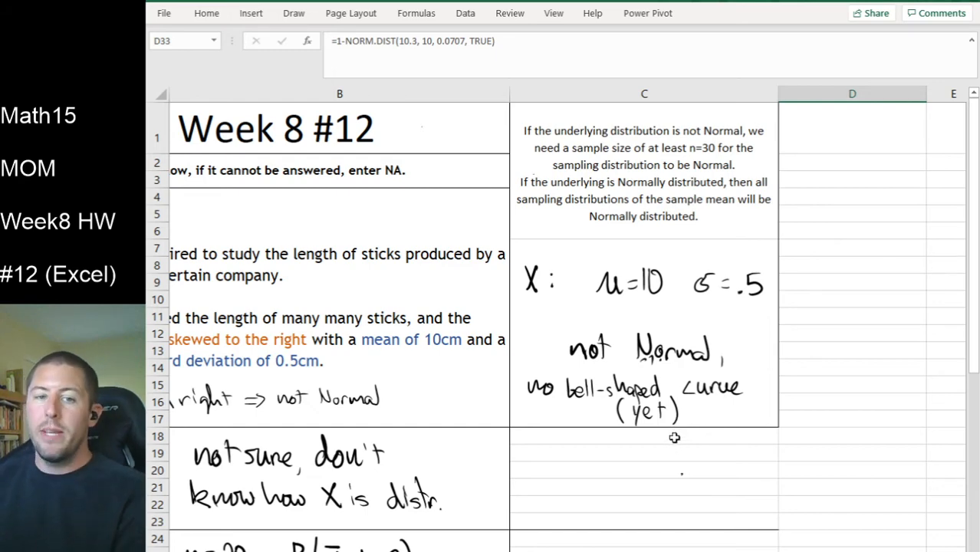
scroll(675, 430, "down", 3)
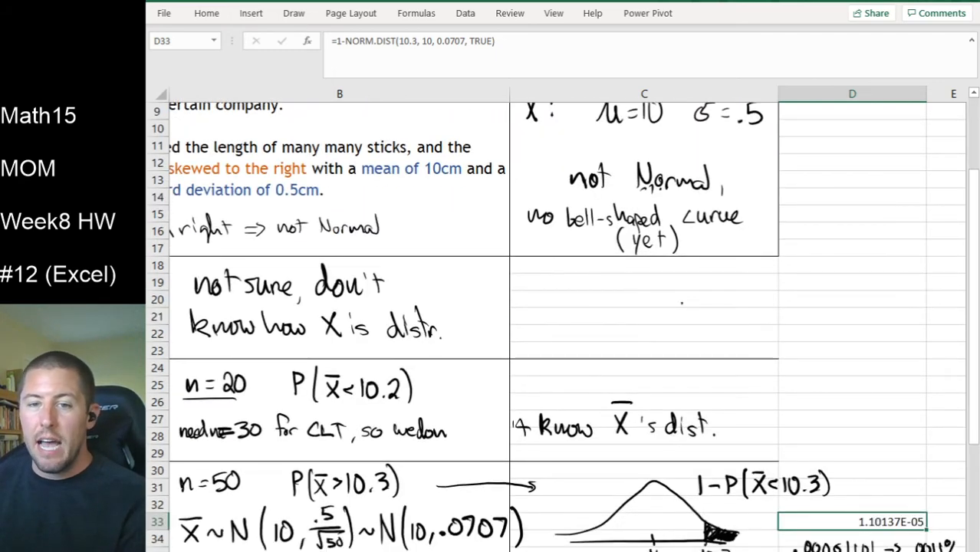
scroll(667, 518, "down", 2)
scroll(568, 322, "left", 3)
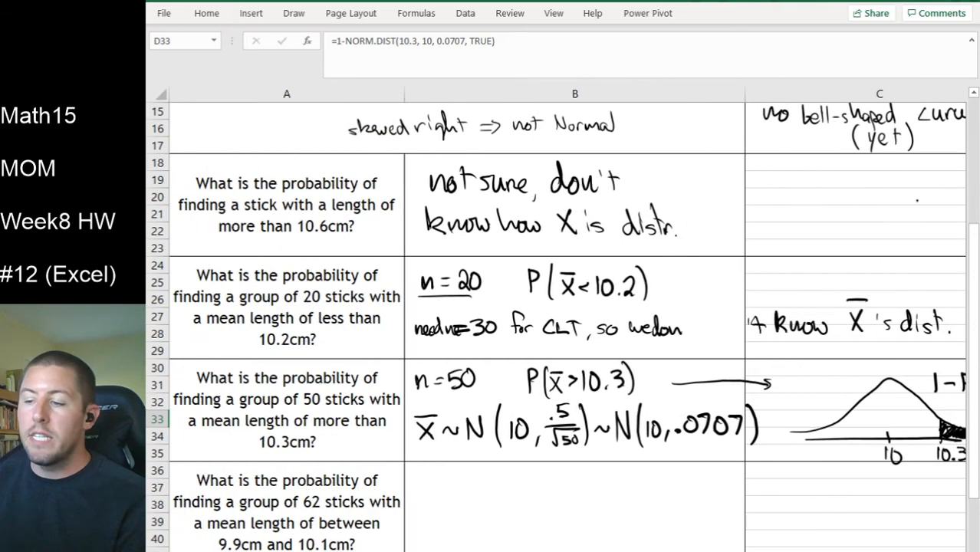
scroll(638, 545, "down", 2)
scroll(638, 545, "down", 1)
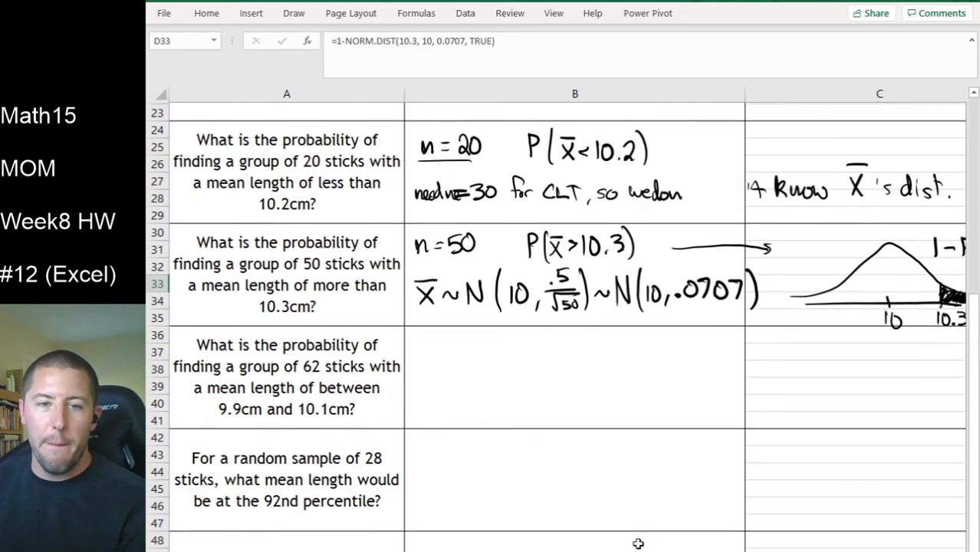
scroll(638, 543, "down", 1)
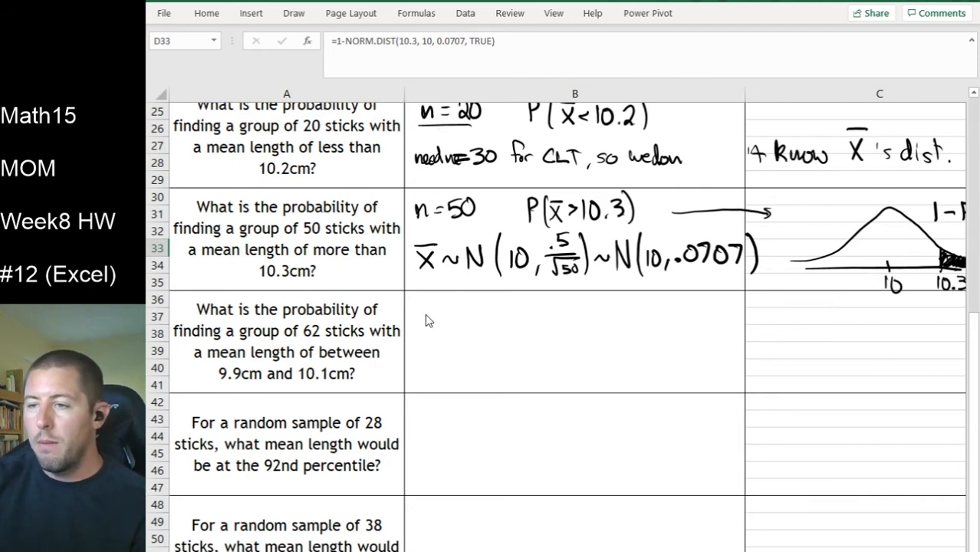
Handwrite n=62, P(9.9≤x̄≤10.1) and x̄~N(10, .5/√62) in column B beside the 62-stick question
mouse_move(409, 314)
left_mouse_down()
mouse_move(449, 310)
mouse_move(464, 322)
left_mouse_up()
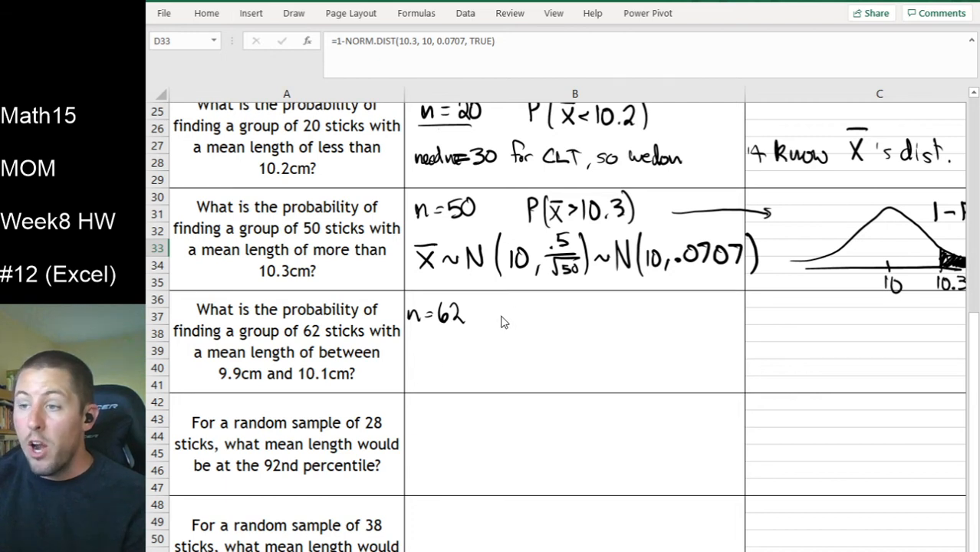
mouse_move(505, 320)
left_mouse_down()
mouse_move(507, 309)
mouse_move(526, 324)
mouse_move(555, 322)
mouse_move(562, 311)
mouse_move(576, 321)
mouse_move(585, 296)
mouse_move(607, 313)
mouse_move(602, 322)
mouse_move(623, 309)
mouse_move(648, 322)
left_mouse_up()
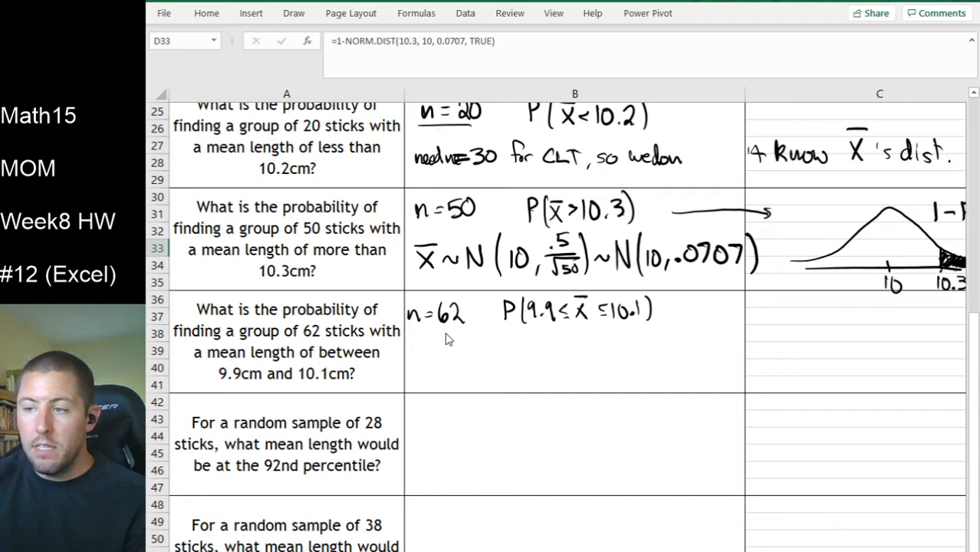
mouse_move(413, 362)
left_mouse_down()
mouse_move(425, 377)
mouse_move(413, 377)
mouse_move(425, 355)
mouse_move(446, 367)
mouse_move(465, 358)
mouse_move(481, 382)
mouse_move(504, 383)
left_mouse_up()
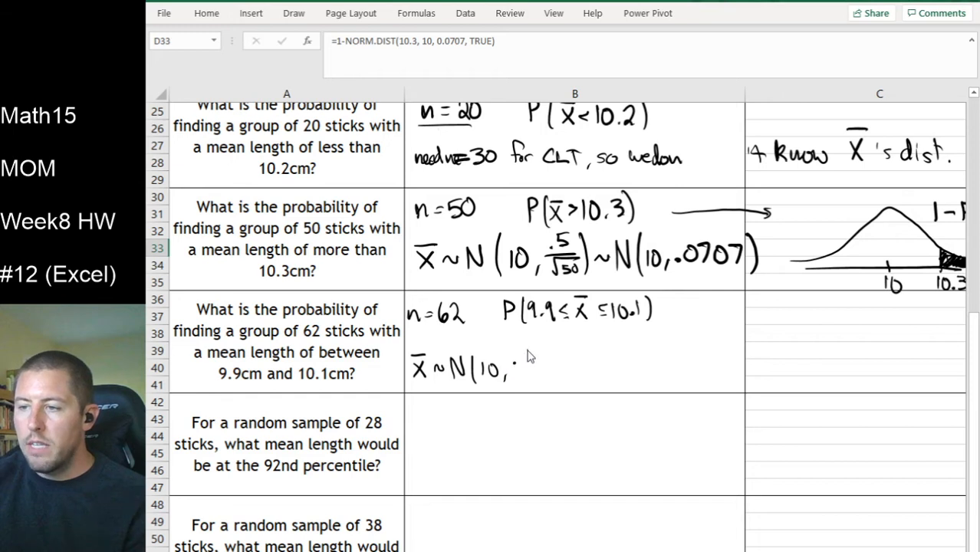
mouse_move(528, 358)
left_mouse_down()
mouse_move(520, 362)
mouse_move(537, 365)
mouse_move(519, 373)
mouse_move(545, 370)
mouse_move(524, 386)
mouse_move(546, 388)
left_mouse_up()
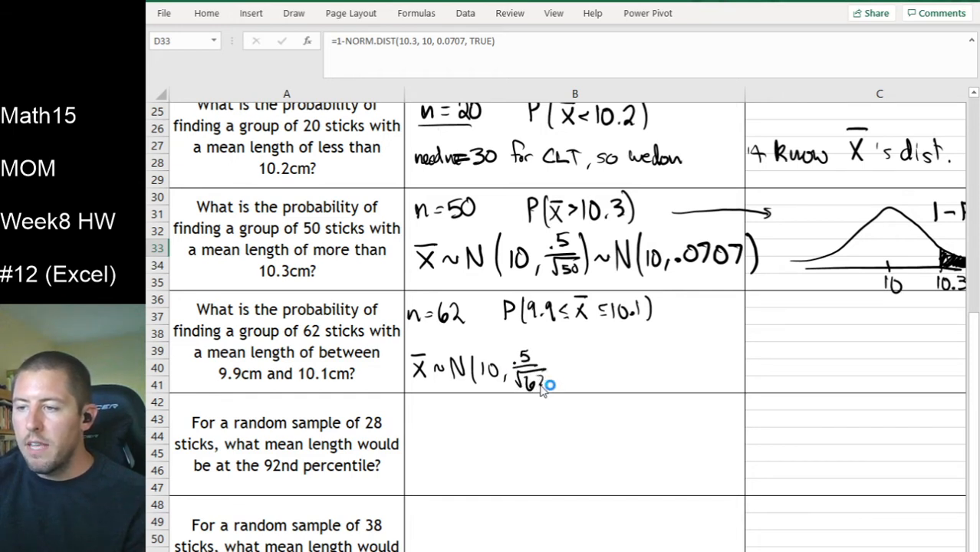
left_click_drag(549, 344, 550, 384)
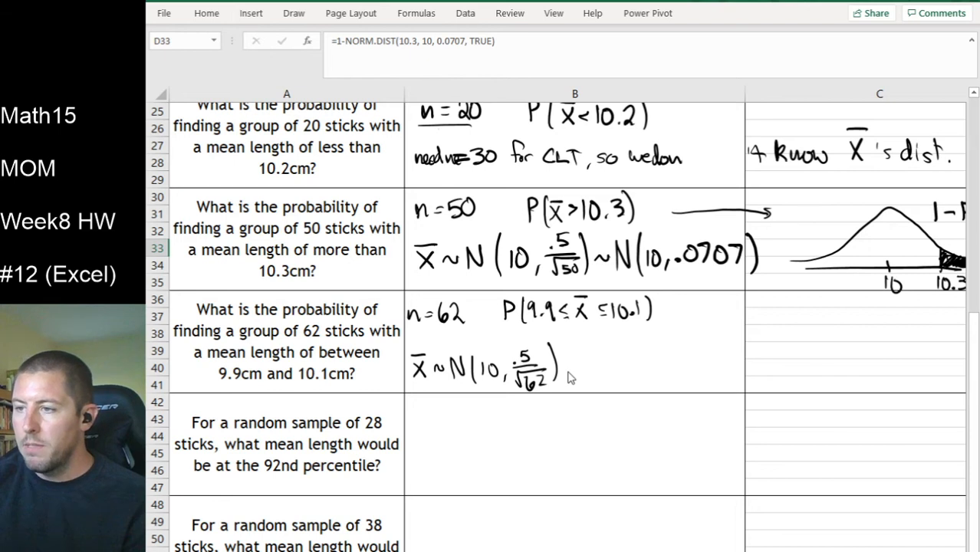
Extend the 62-stick distribution with its simplified form ~N(10, .0635)
mouse_move(567, 374)
left_mouse_down()
mouse_move(601, 356)
mouse_move(618, 383)
left_mouse_up()
mouse_move(632, 365)
left_mouse_down()
mouse_move(626, 380)
mouse_move(631, 366)
mouse_move(639, 393)
left_mouse_up()
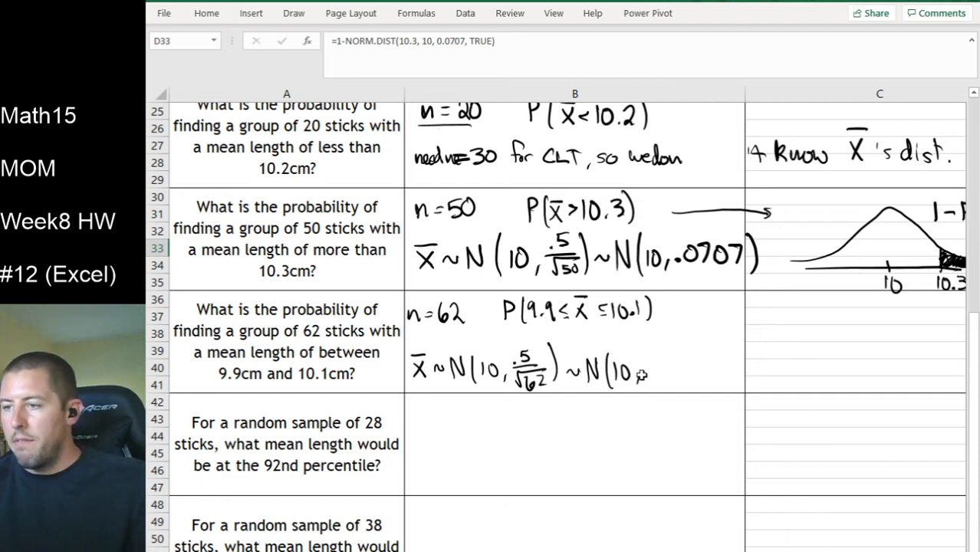
mouse_move(639, 368)
left_mouse_down()
mouse_move(637, 381)
mouse_move(659, 374)
left_mouse_up()
left_click(652, 377)
mouse_move(668, 387)
left_mouse_down()
mouse_move(680, 374)
mouse_move(707, 388)
left_mouse_up()
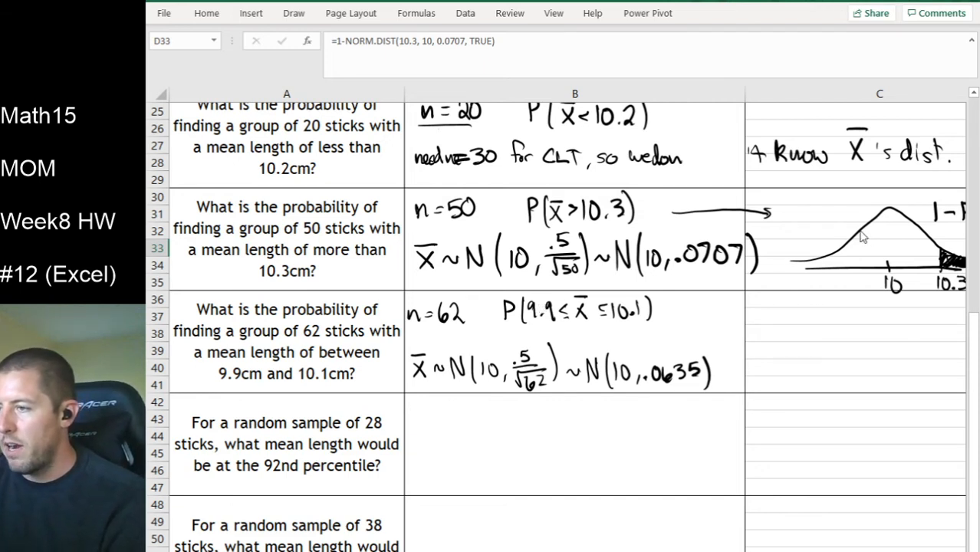
Sketch a bell curve over a ticked axis centred at 10 in column C of the 62-stick row
left_click_drag(752, 367, 909, 364)
mouse_move(748, 351)
left_mouse_down()
mouse_move(807, 313)
mouse_move(894, 350)
left_mouse_up()
left_click_drag(827, 362, 825, 389)
left_click_drag(835, 378, 833, 379)
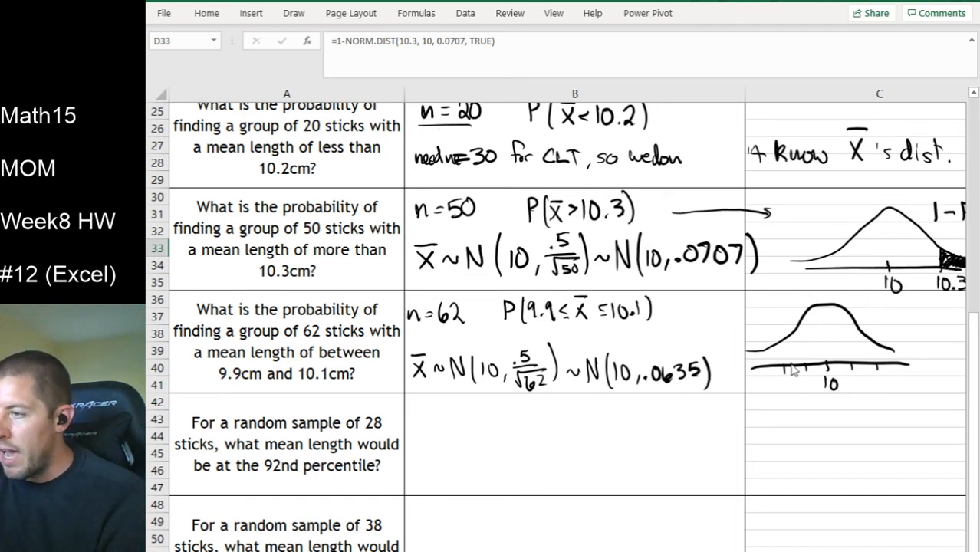
Draw vertical bounds on both sides of 10 under the new bell curve and hatch the area between them
left_click_drag(791, 341, 790, 361)
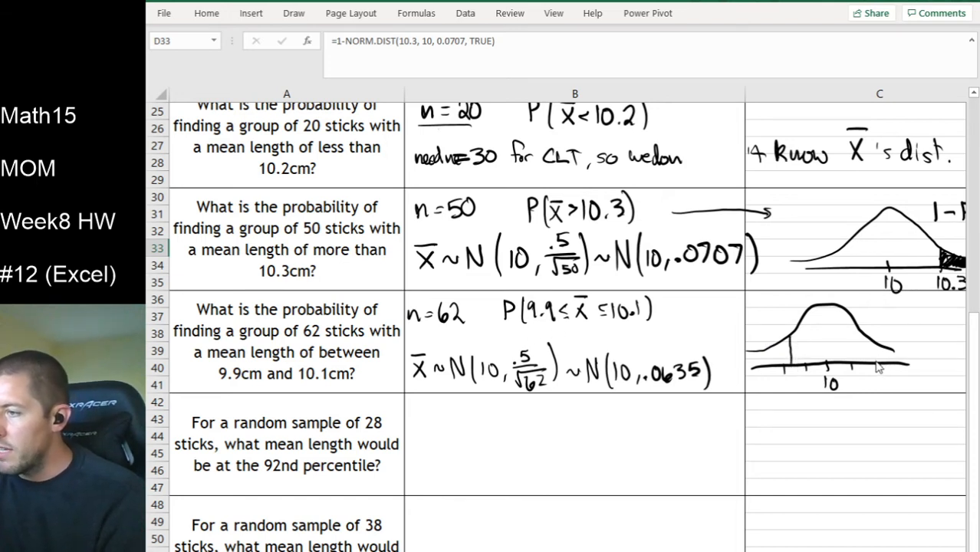
left_click_drag(866, 335, 867, 362)
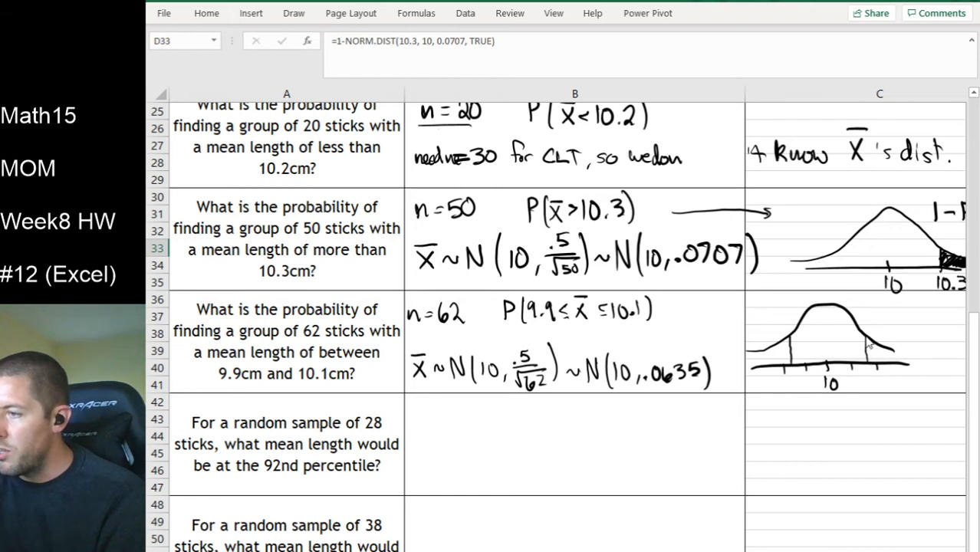
mouse_move(794, 350)
left_mouse_down()
mouse_move(802, 354)
mouse_move(826, 320)
mouse_move(842, 341)
mouse_move(853, 330)
mouse_move(863, 342)
left_mouse_up()
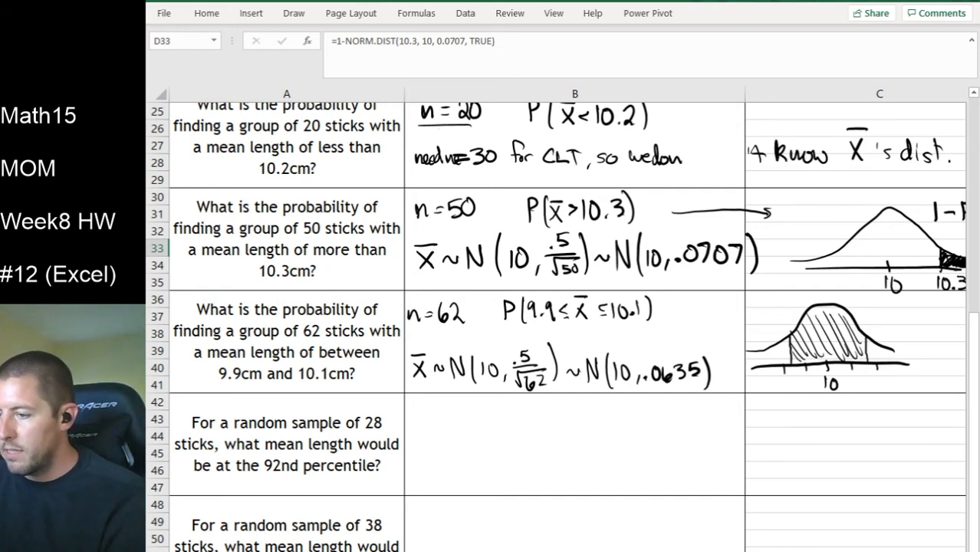
Narrow column C slightly and select cell D38 beside the new bell curve
scroll(568, 322, "right", 3)
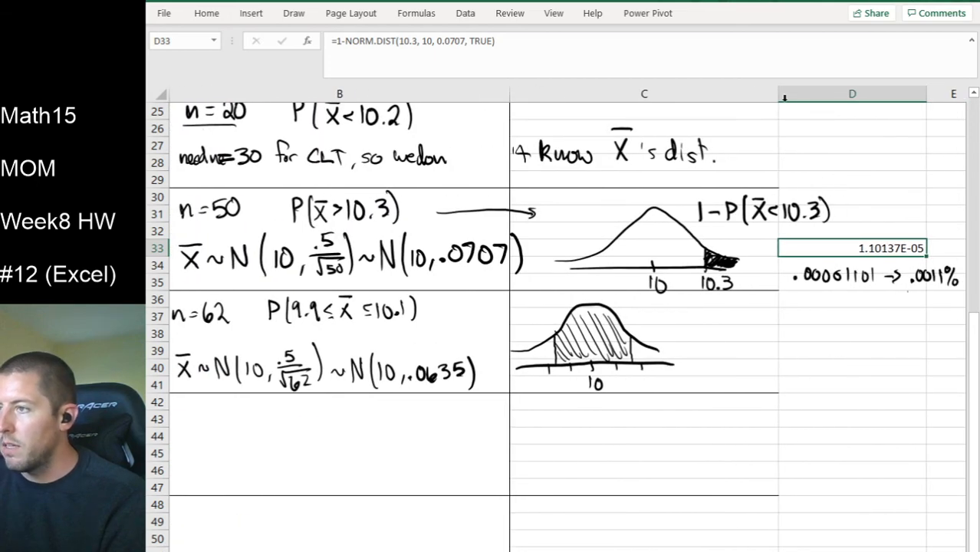
left_click_drag(778, 95, 764, 99)
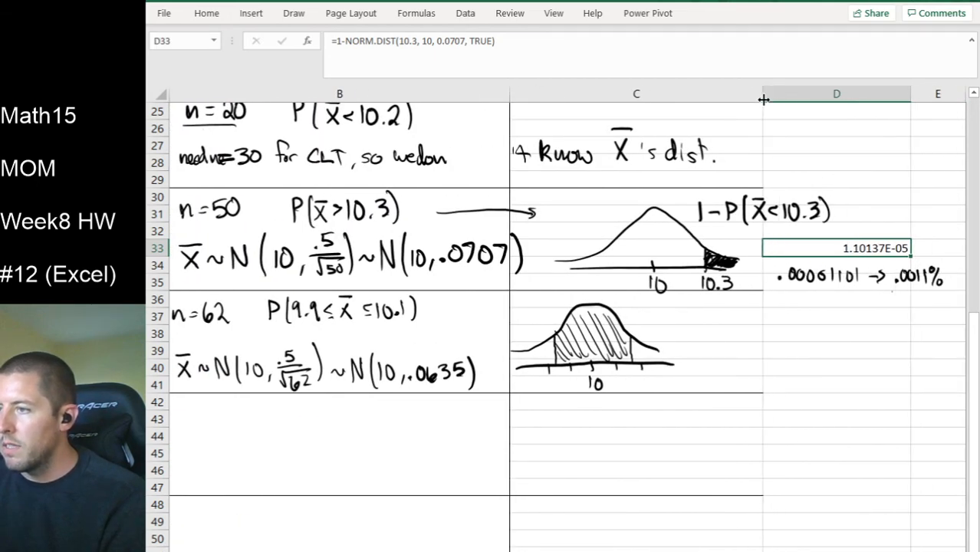
left_click(775, 332)
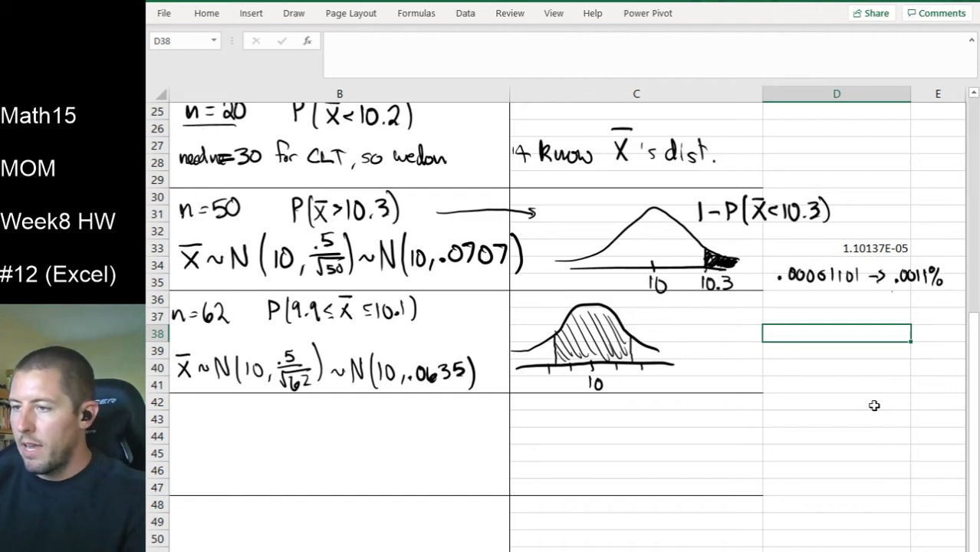
Continue the 62-stick probability expression by handwriting =P(x≤10.1)-P(x<9.9)
mouse_move(423, 315)
left_mouse_down()
mouse_move(448, 306)
mouse_move(455, 322)
mouse_move(476, 327)
mouse_move(466, 328)
mouse_move(517, 310)
left_mouse_up()
mouse_move(522, 300)
left_mouse_down()
mouse_move(521, 319)
mouse_move(574, 310)
left_mouse_up()
left_click(562, 312)
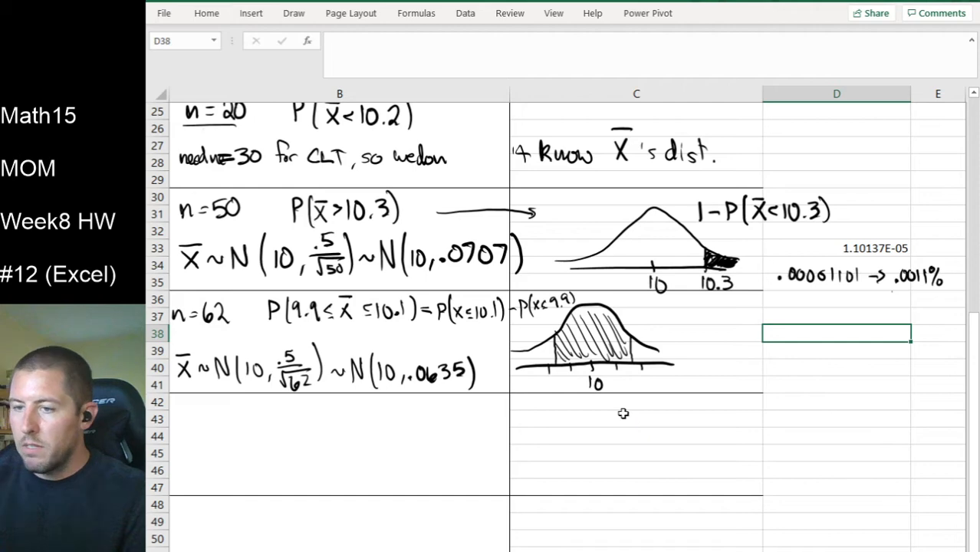
Insert a blank row at row 42, between the 62-stick and 28-stick questions
scroll(568, 322, "left", 2)
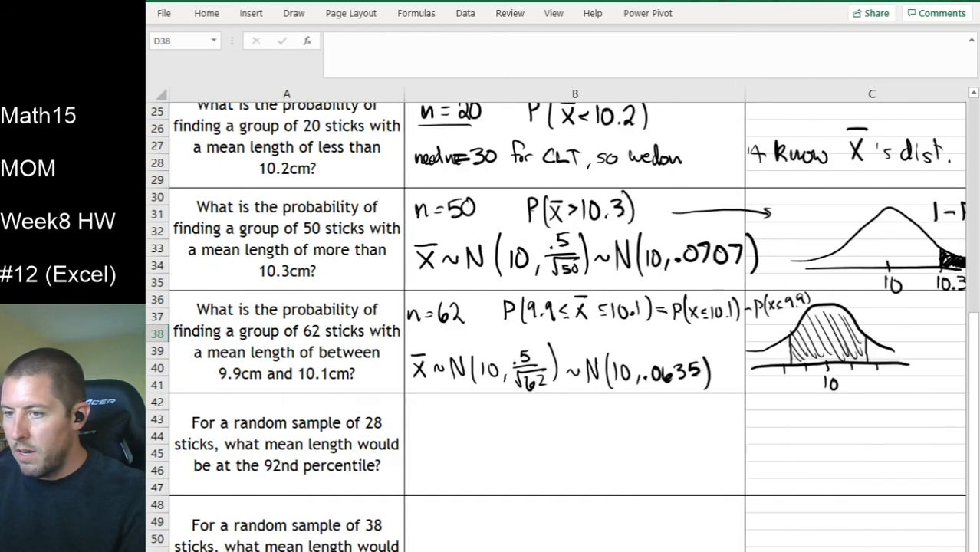
left_click(156, 402)
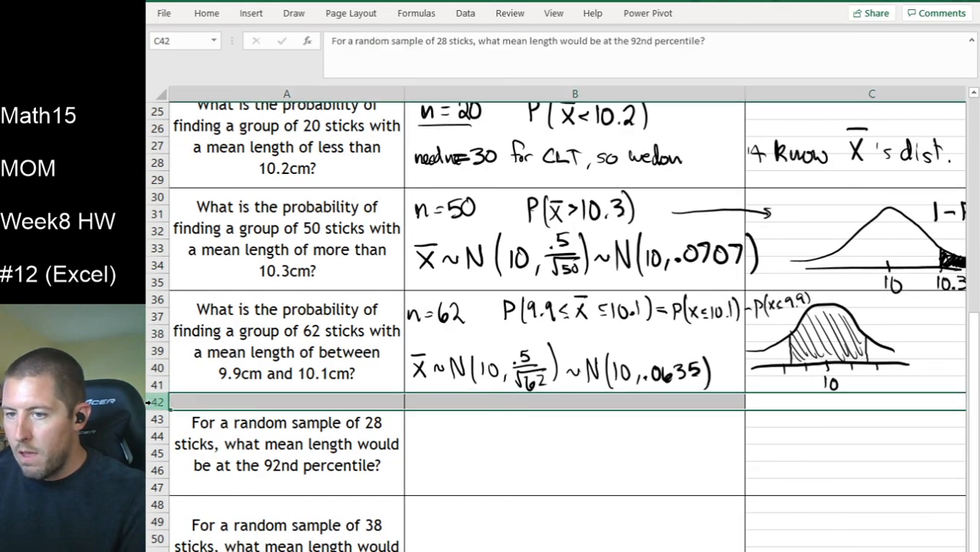
scroll(154, 405, "right", 2)
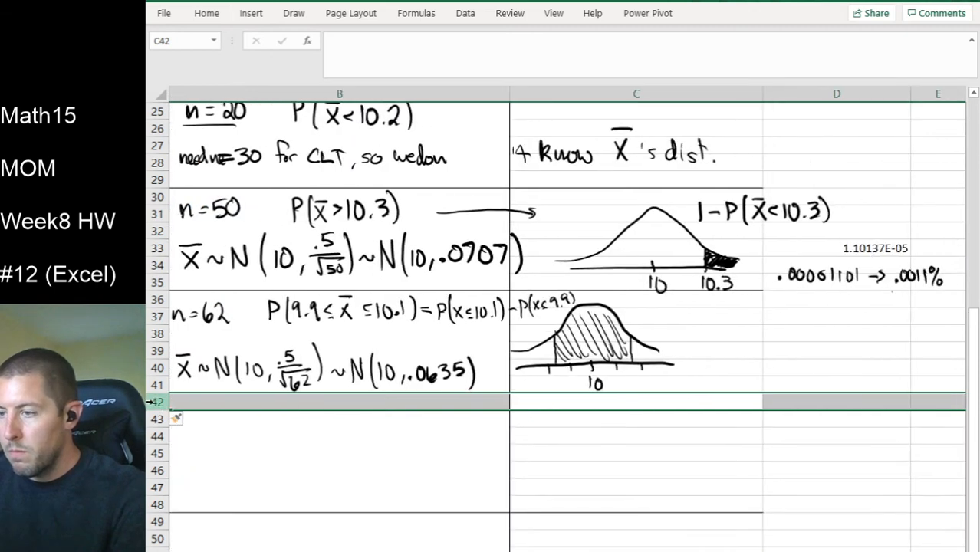
Insert two more blank rows at row 43, between the 62-stick and 28-stick questions
scroll(170, 411, "left", 2)
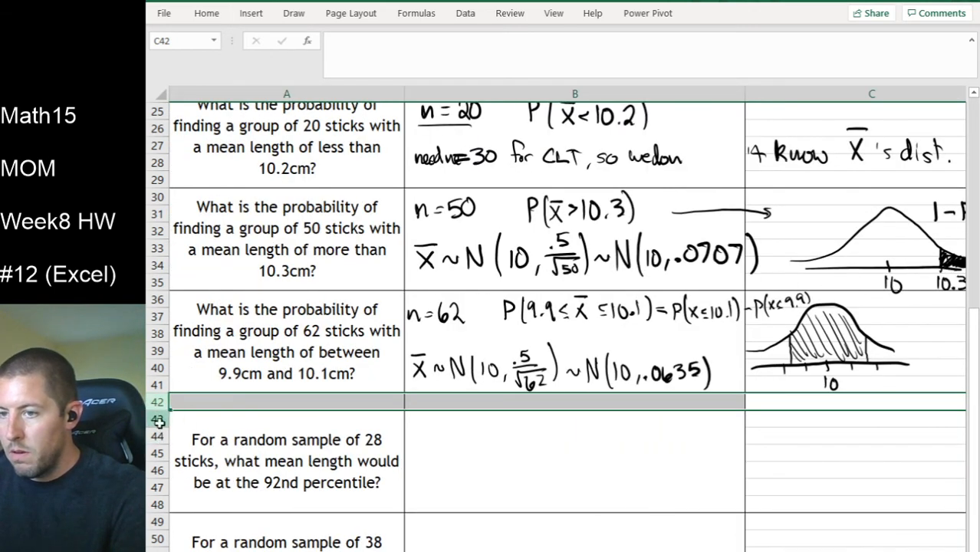
left_click(155, 419)
key("ctrl+shift+equal")
scroll(157, 423, "right", 2)
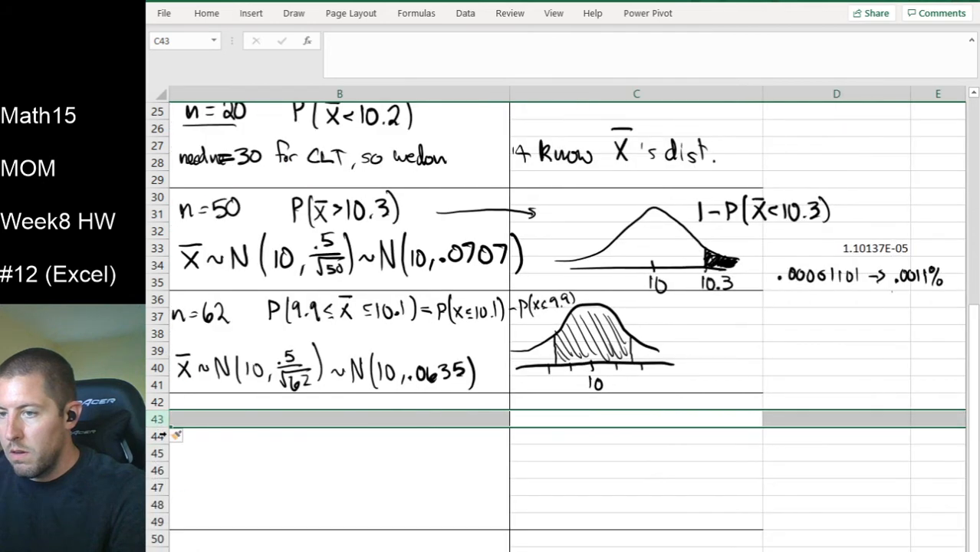
scroll(161, 422, "left", 2)
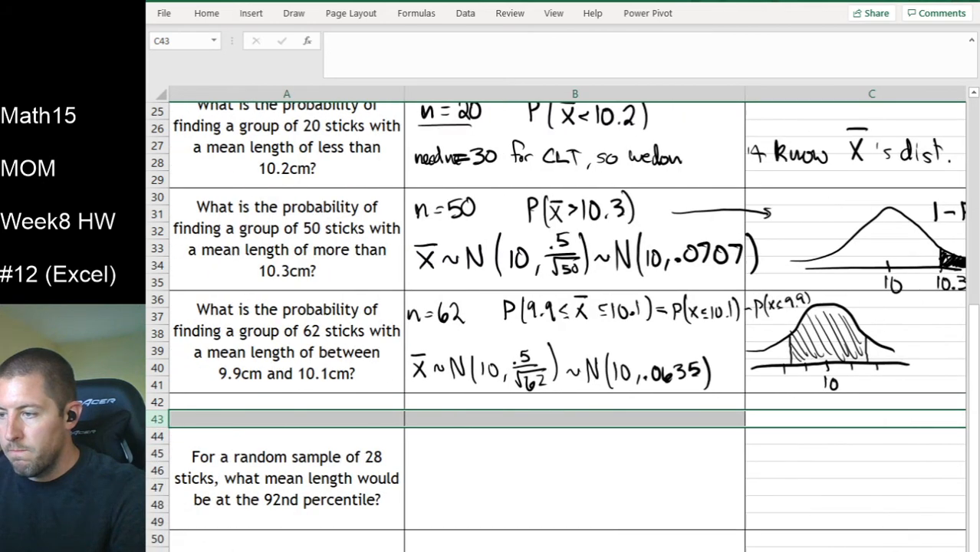
left_click(356, 444)
left_click(157, 418)
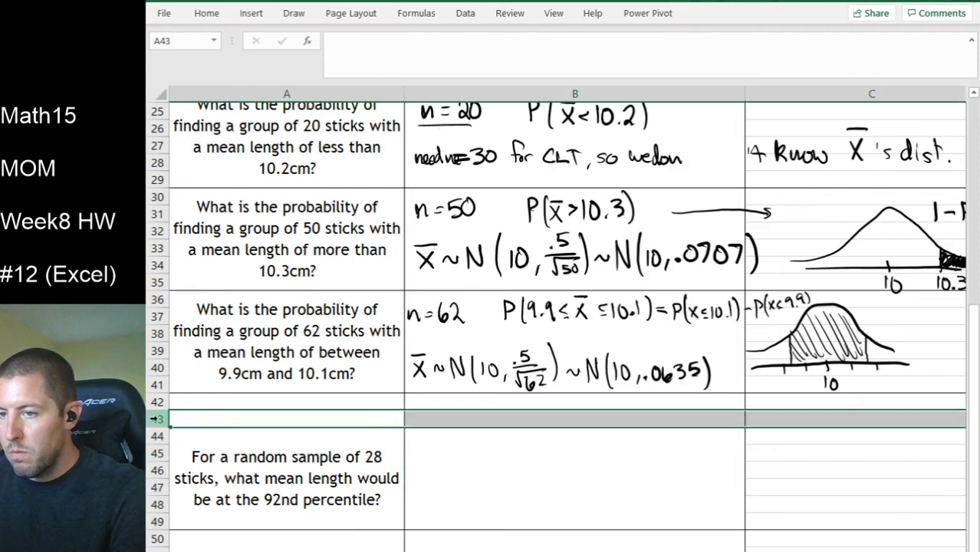
key("ctrl+shift+equal")
left_click(595, 532)
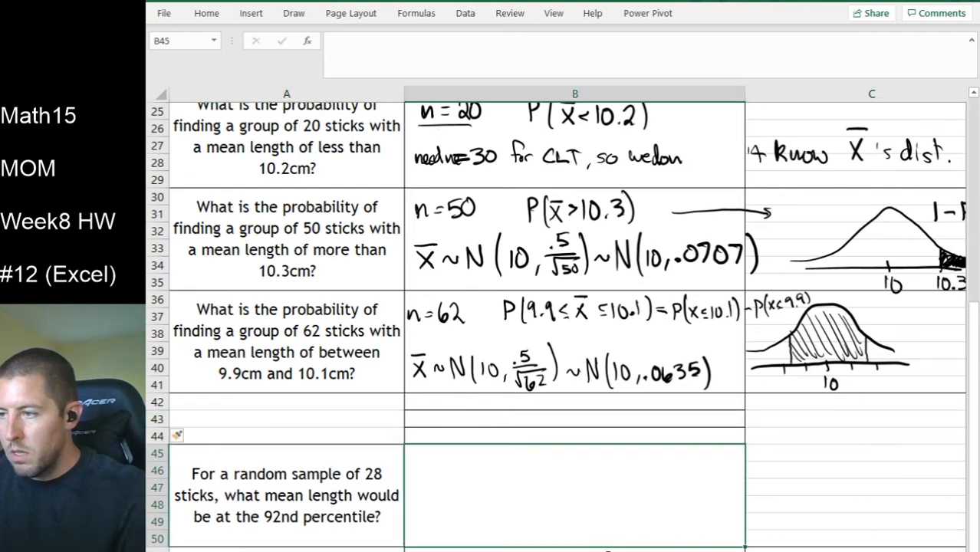
Draw left-pointing arrows below the 62-stick bell curve labelled P(x̄≤10.1) and P(x̄<9.9), and add bars over the x's in the probability expression
scroll(568, 322, "right", 2)
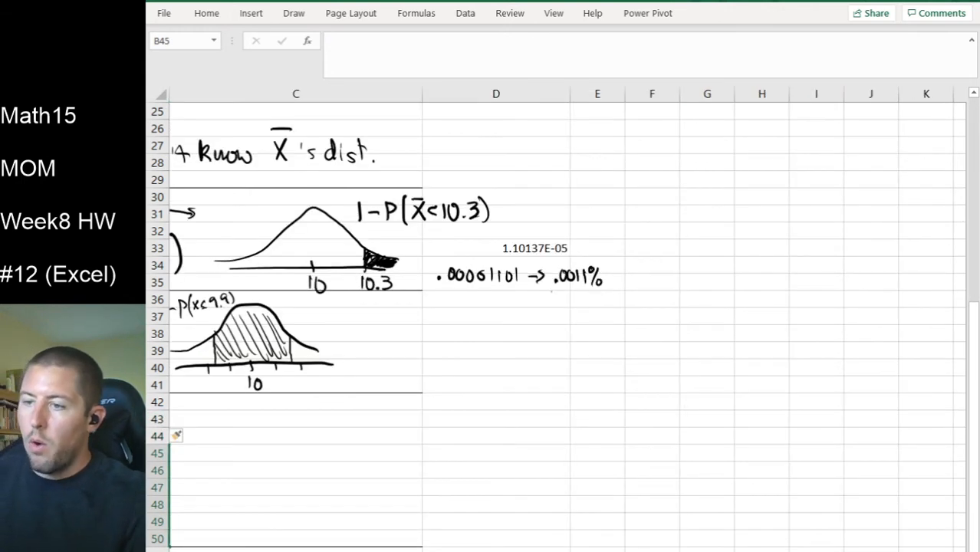
scroll(567, 322, "left", 3)
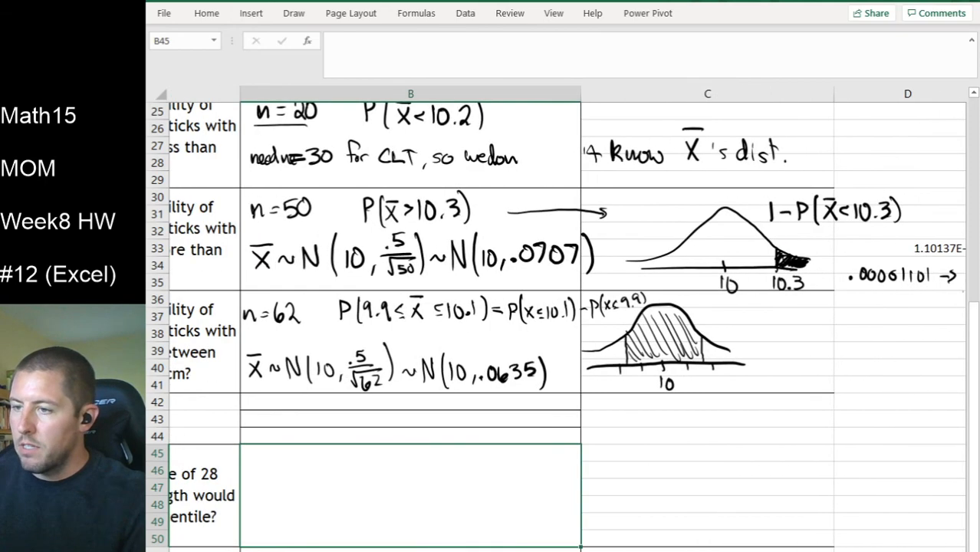
scroll(567, 322, "left", 3)
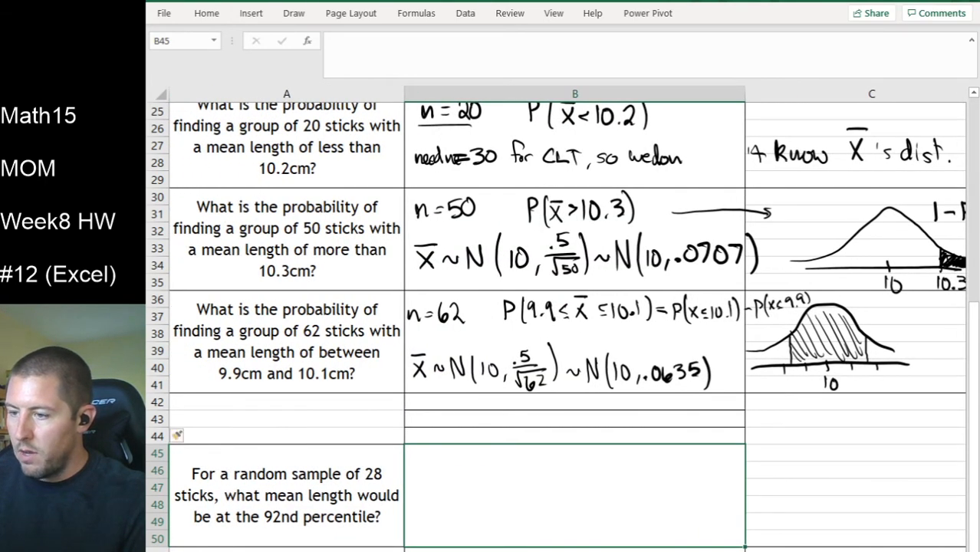
scroll(568, 322, "right", 3)
scroll(568, 322, "left", 2)
scroll(567, 322, "right", 2)
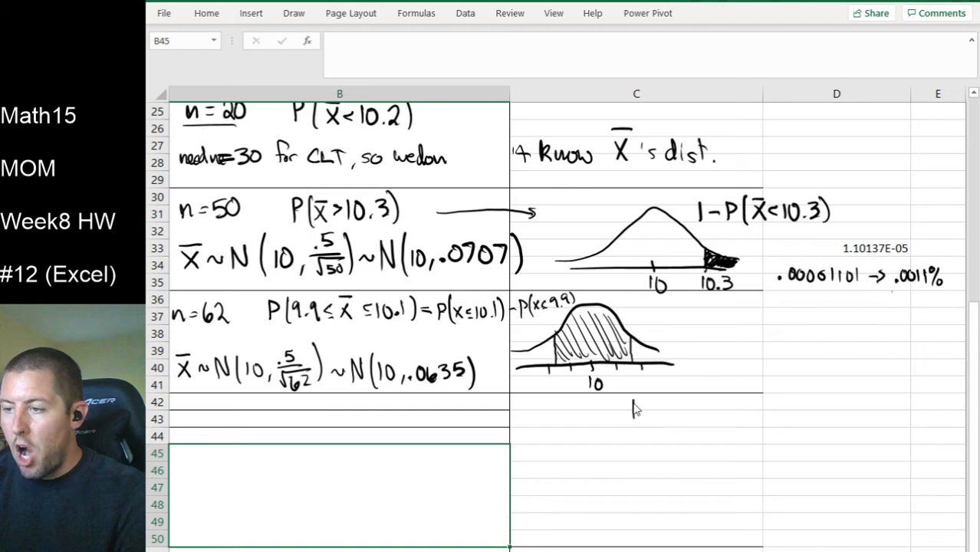
mouse_move(633, 413)
left_mouse_down()
mouse_move(517, 414)
mouse_move(531, 390)
mouse_move(549, 406)
mouse_move(567, 403)
left_mouse_up()
mouse_move(572, 393)
left_mouse_down()
mouse_move(556, 439)
mouse_move(505, 436)
mouse_move(528, 418)
mouse_move(554, 424)
left_mouse_up()
left_click(586, 402)
left_click(549, 424)
left_click_drag(549, 386, 556, 386)
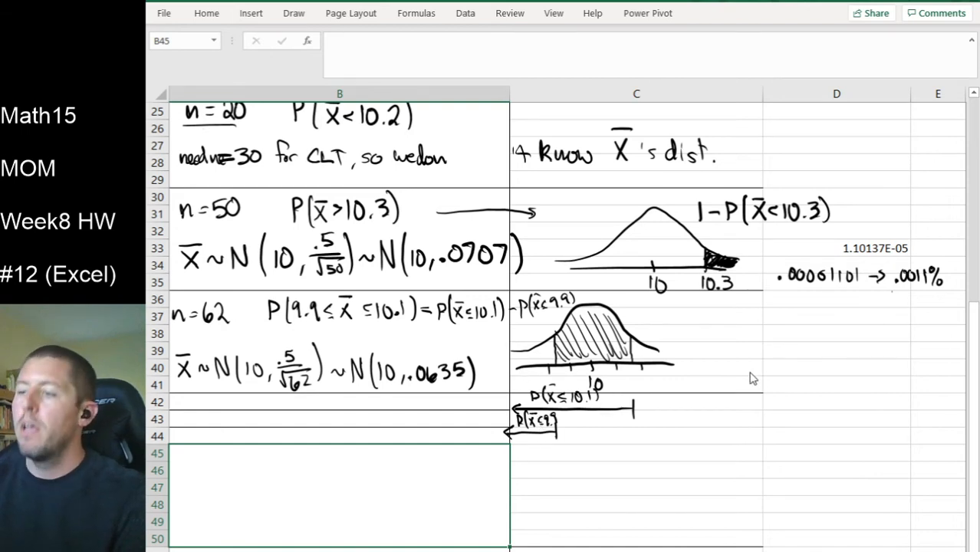
Begin the 62-stick probability formula in D38 with =norm.dist(10.1, 10, .0635, true) followed by a minus sign
left_click(799, 335)
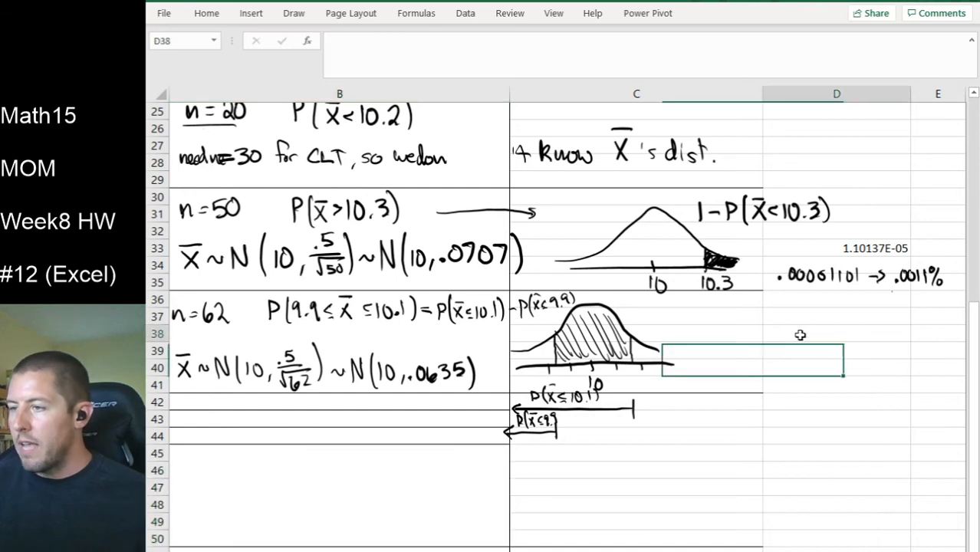
type("=norm.dist(")
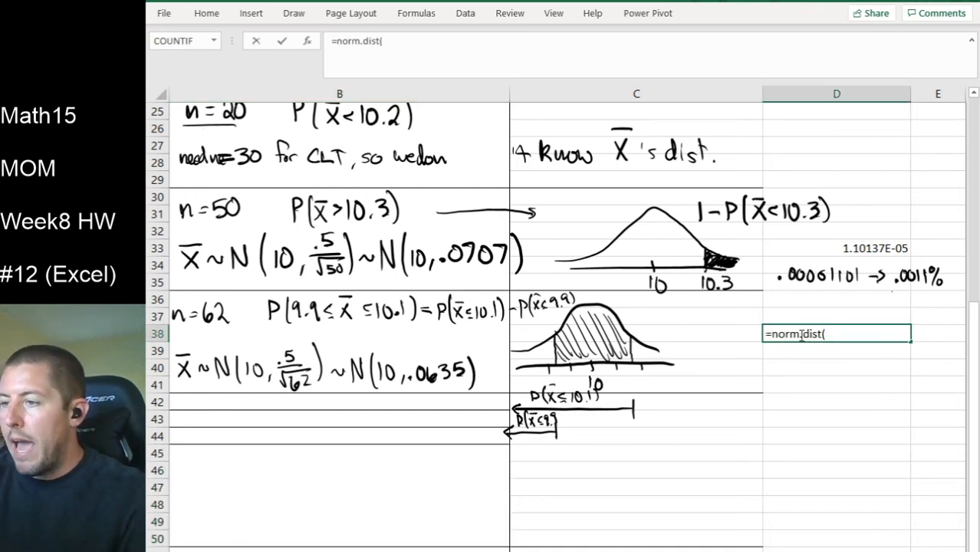
type("10.1")
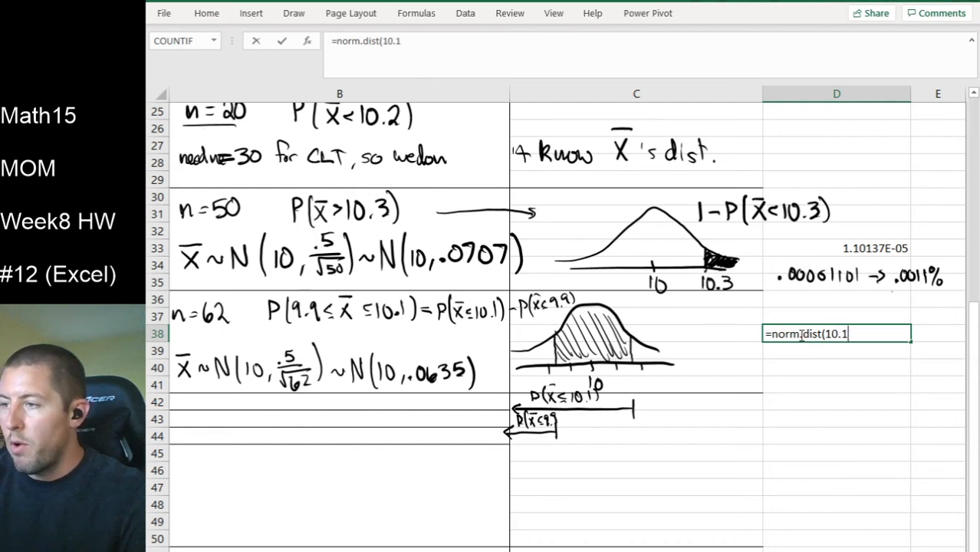
type(", ")
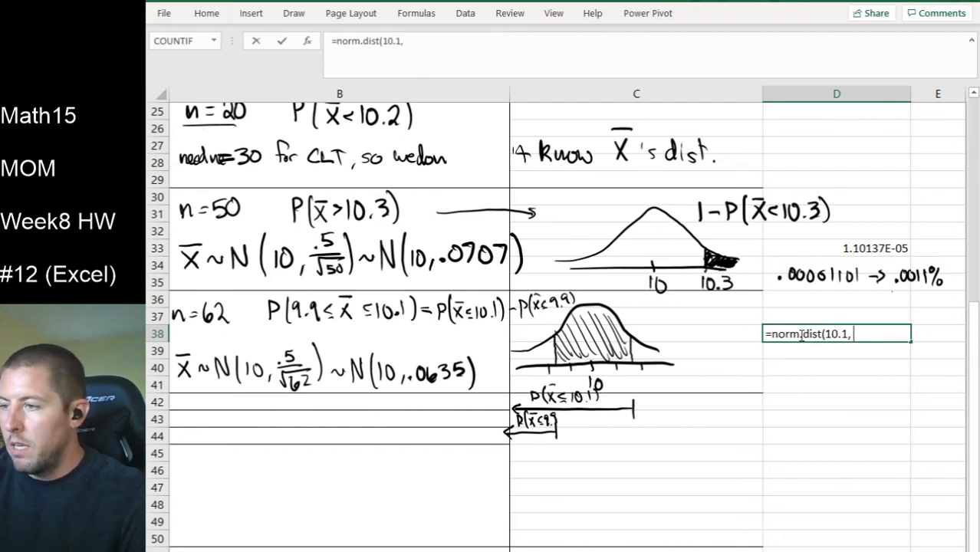
type("10, .")
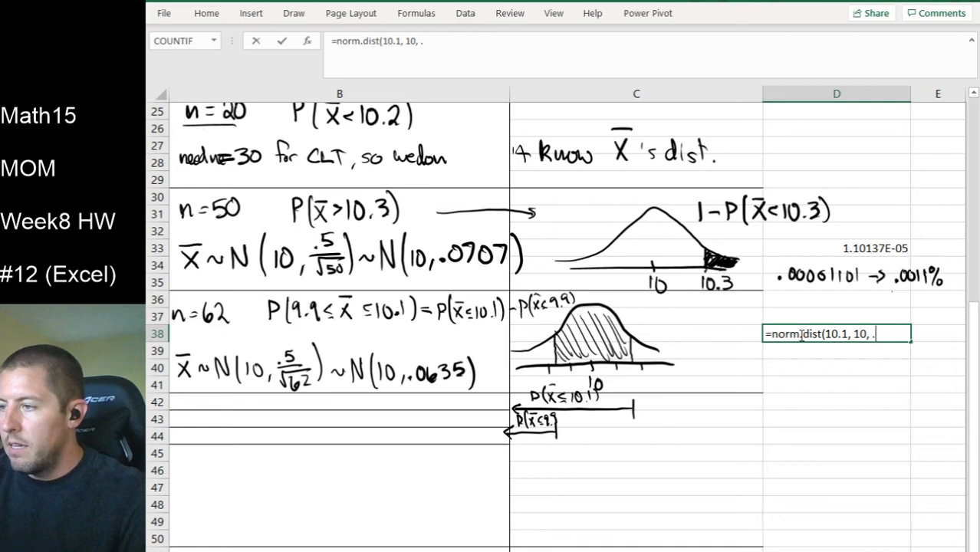
type("06")
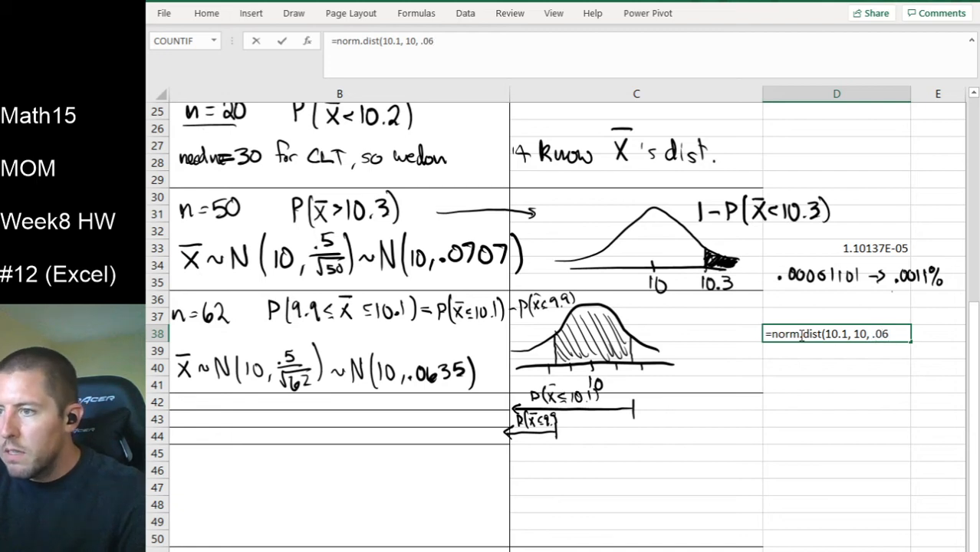
type("35, true) -")
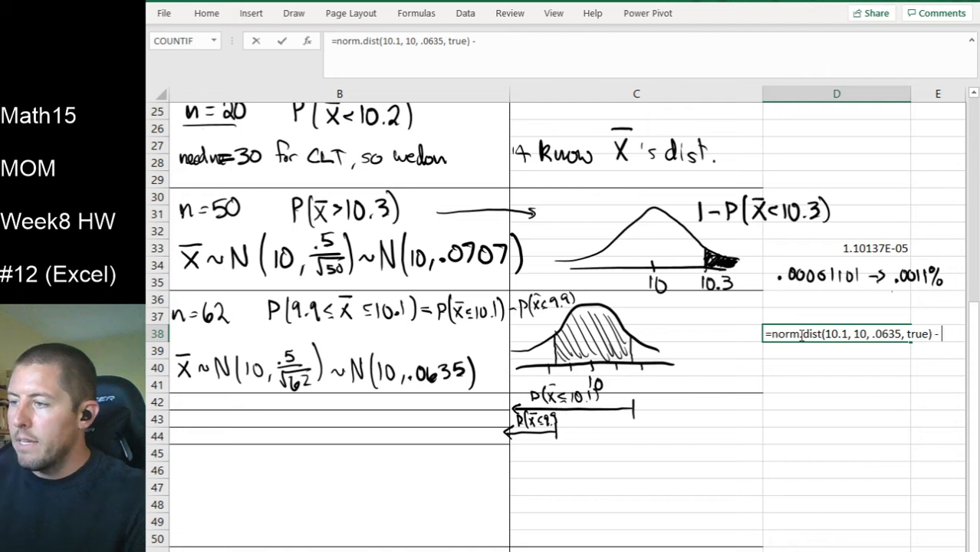
Complete the D38 formula by subtracting norm.dist(9.9, 10, .0635, true), and enter it
scroll(710, 411, "right", 2)
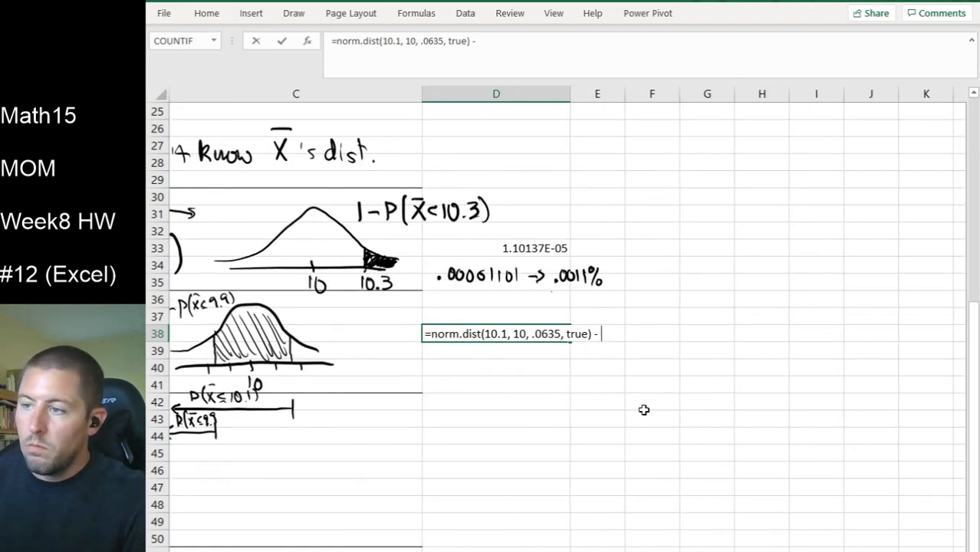
type("norm.dist")
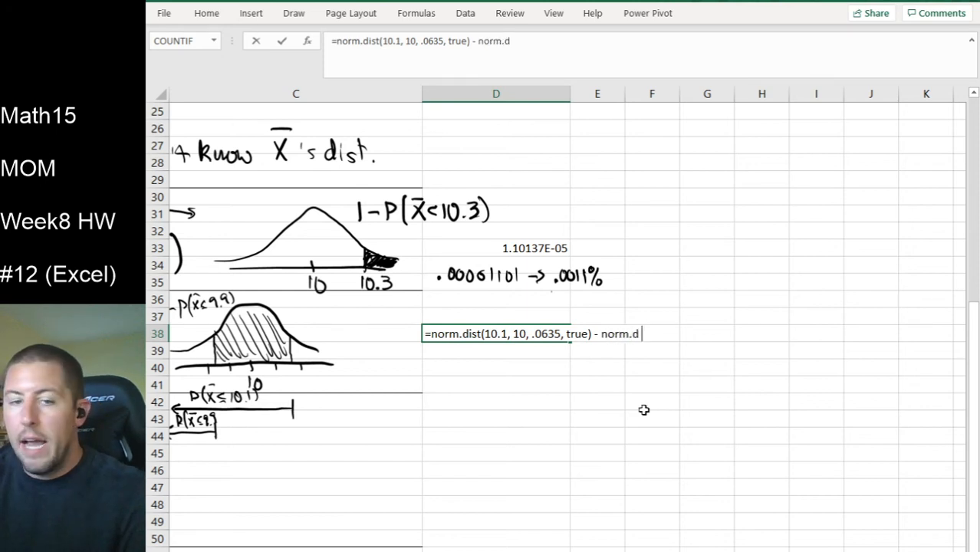
type("(9.9")
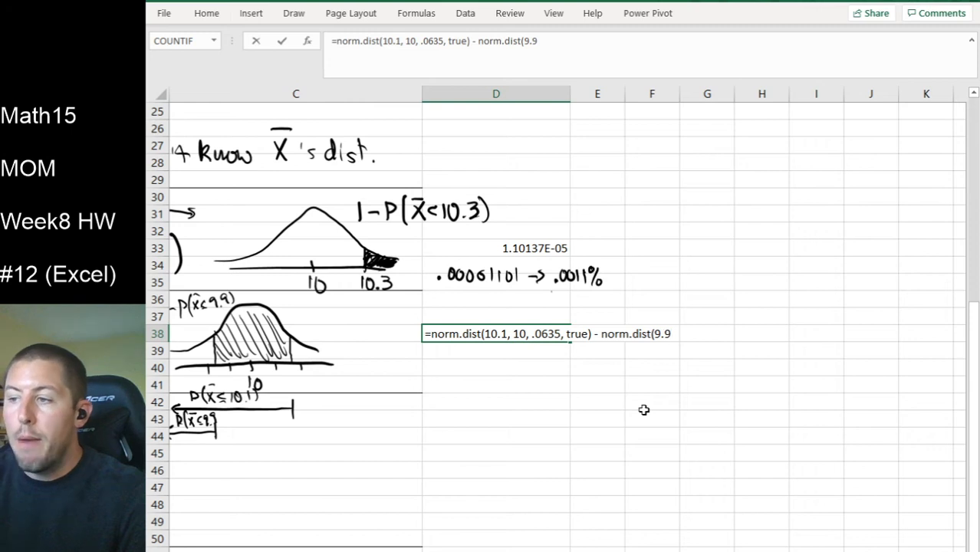
type(", 10")
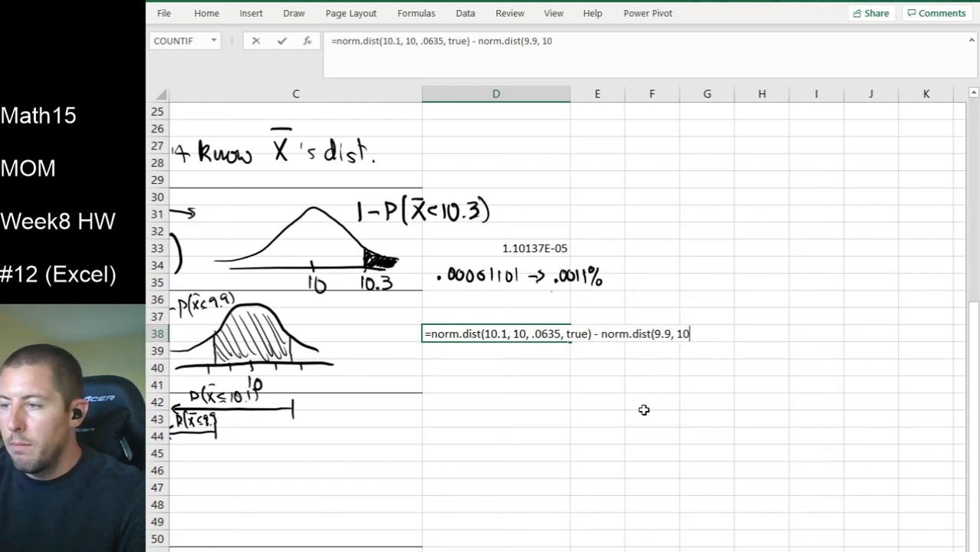
type(", .0635")
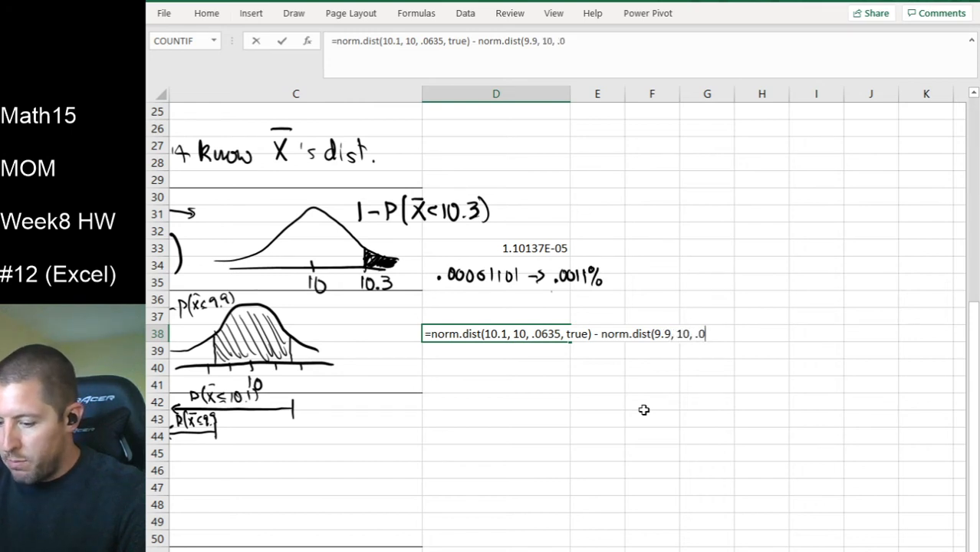
type(", true)")
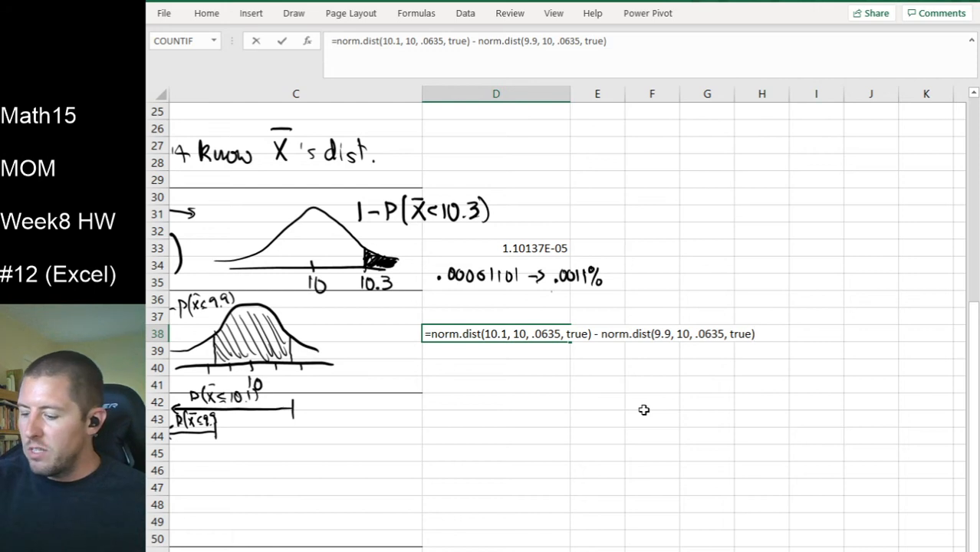
key("Return")
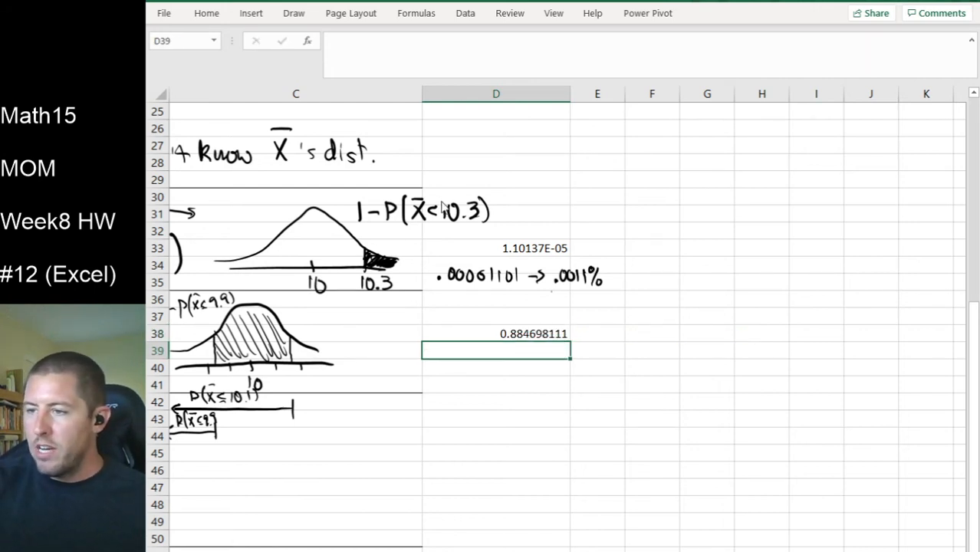
Handwrite the 62-stick answer 88.47% below the calculated probability in column D
mouse_move(455, 359)
left_mouse_down()
mouse_move(483, 374)
mouse_move(542, 376)
left_mouse_up()
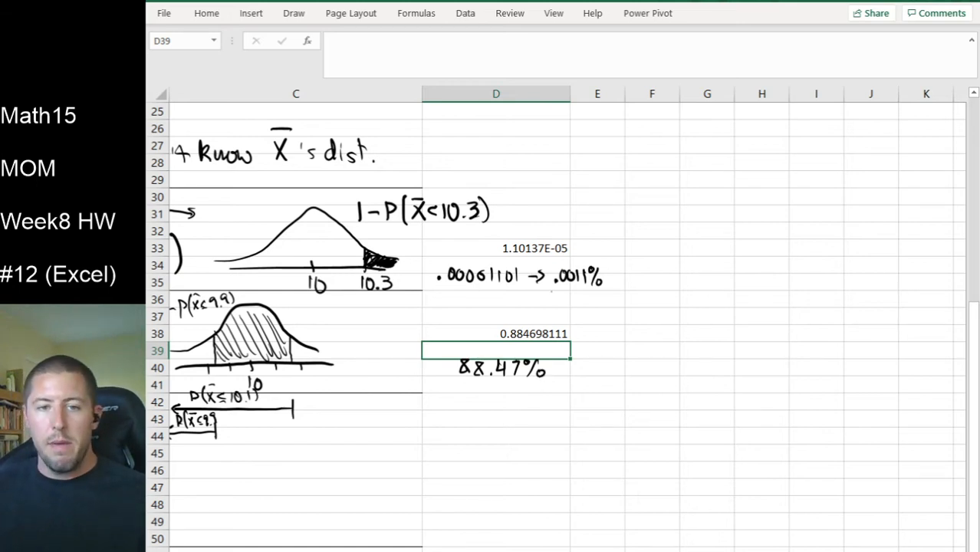
scroll(567, 322, "left", 10)
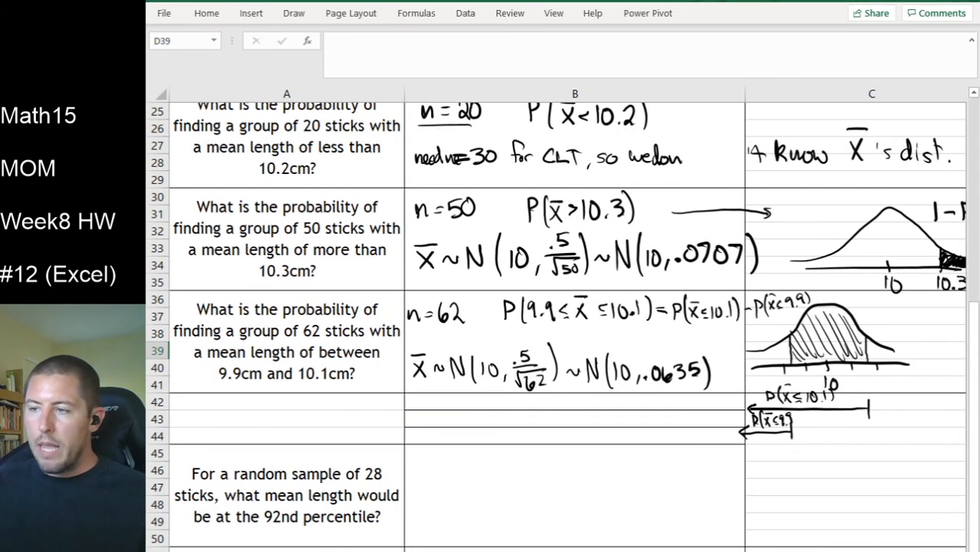
scroll(845, 318, "right", 6)
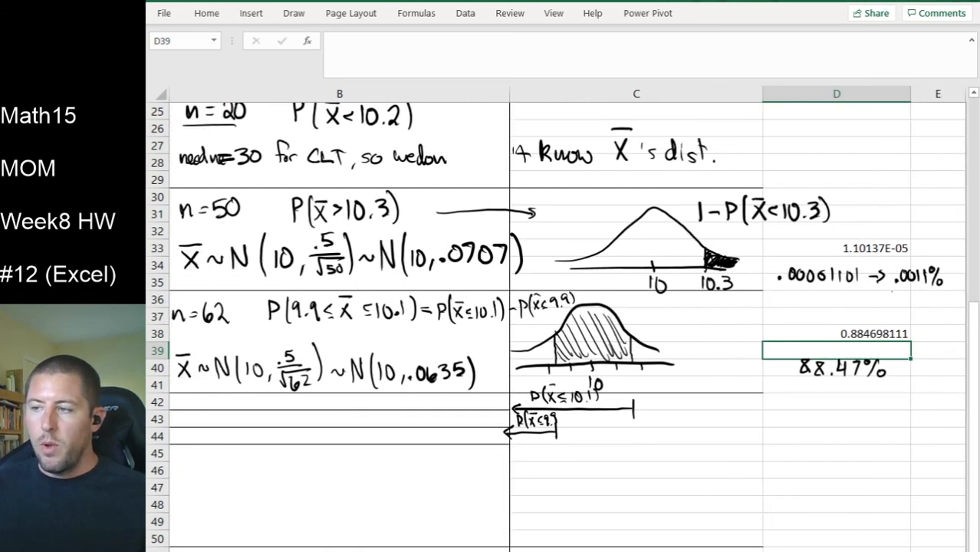
Review the two-part NORM.DIST formula in D38 and the remaining percentile questions, leaving the formula unedited
double_click(835, 333)
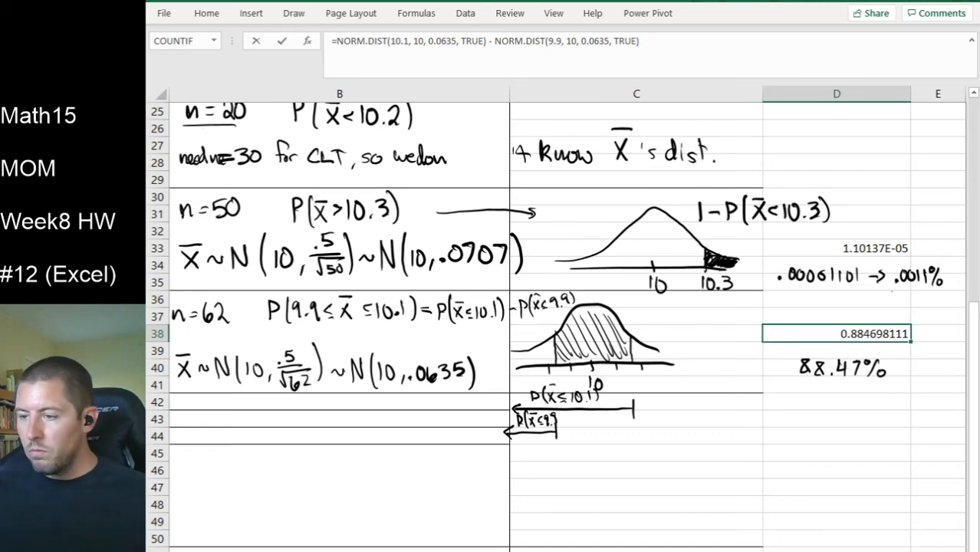
scroll(567, 322, "left", 3)
scroll(575, 487, "down", 1)
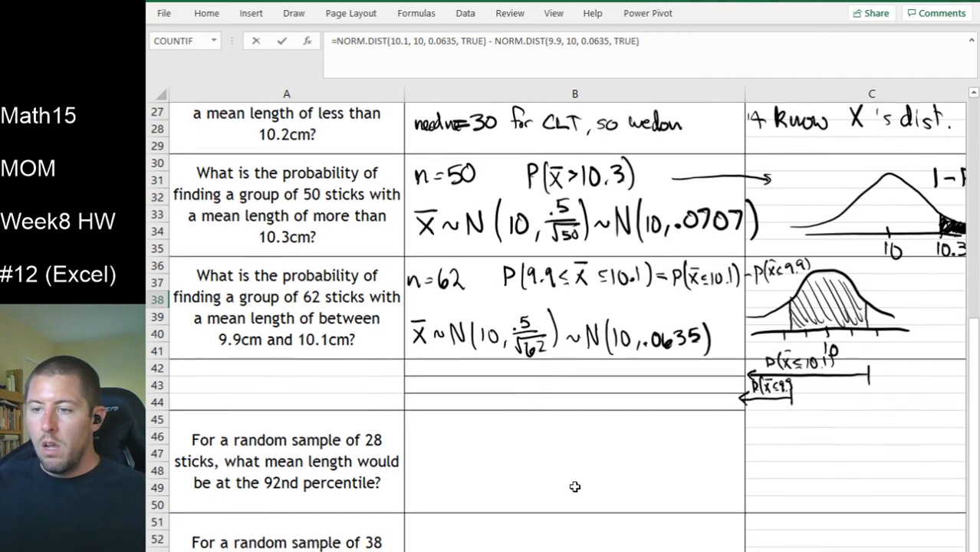
scroll(575, 488, "down", 3)
scroll(575, 486, "down", 2)
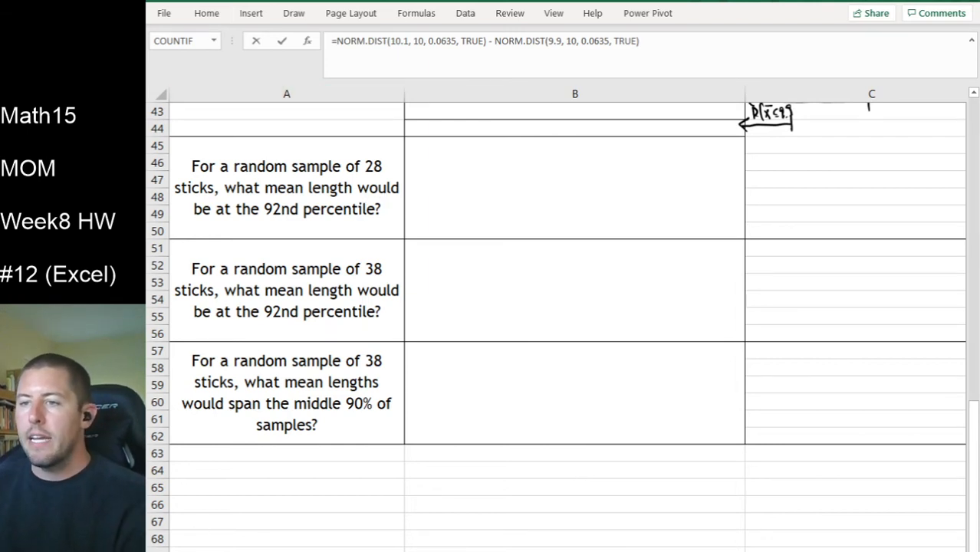
key("Return")
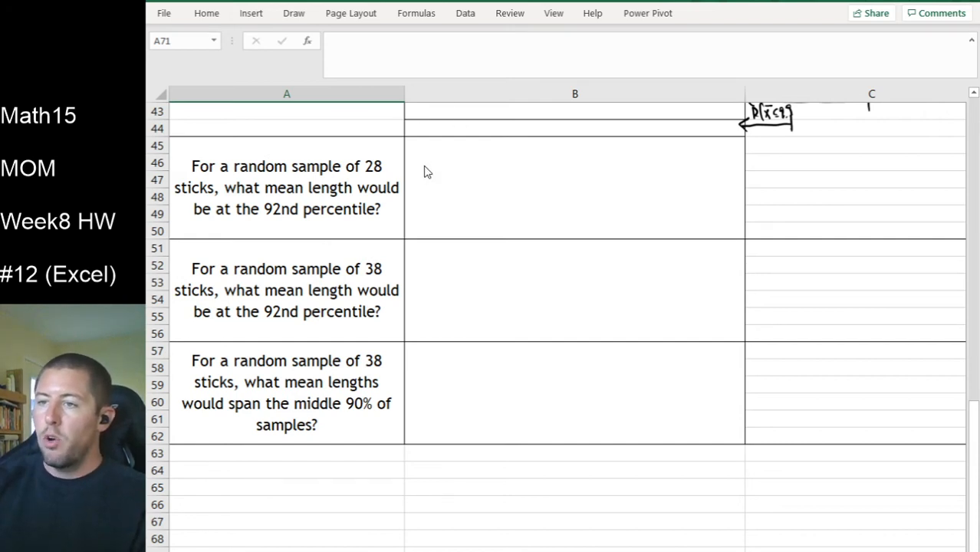
Circle 28 in the 28-stick question and handwrite "n=28 < 30, x̄ not (yet) Normal, don't know" beside it
mouse_move(365, 150)
left_mouse_down()
mouse_move(525, 170)
mouse_move(547, 152)
mouse_move(565, 175)
mouse_move(613, 168)
mouse_move(604, 157)
mouse_move(618, 145)
mouse_move(650, 165)
mouse_move(700, 172)
mouse_move(714, 154)
left_mouse_up()
mouse_move(602, 204)
left_mouse_down()
mouse_move(700, 210)
mouse_move(747, 201)
mouse_move(789, 212)
left_mouse_up()
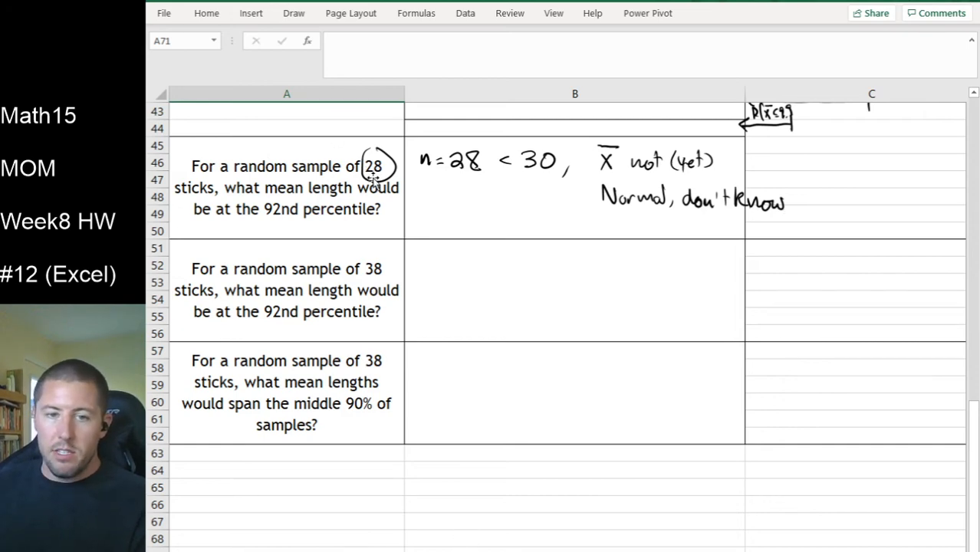
scroll(444, 320, "up", 10)
scroll(443, 324, "up", 3)
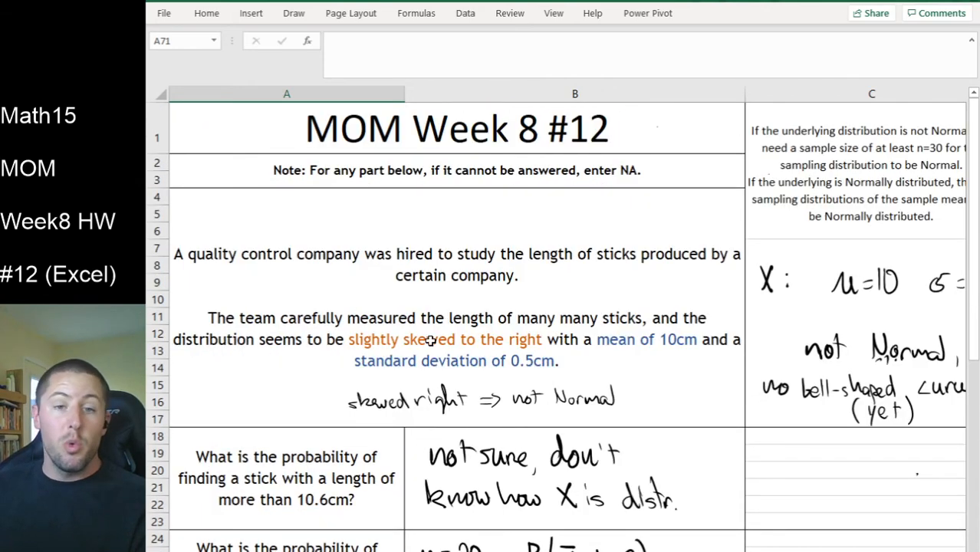
scroll(436, 337, "down", 12)
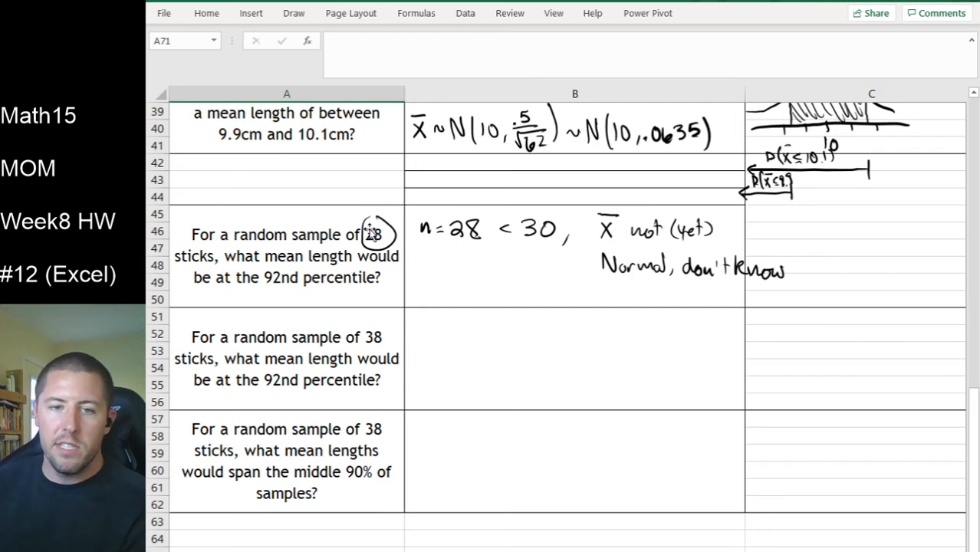
scroll(608, 363, "down", 2)
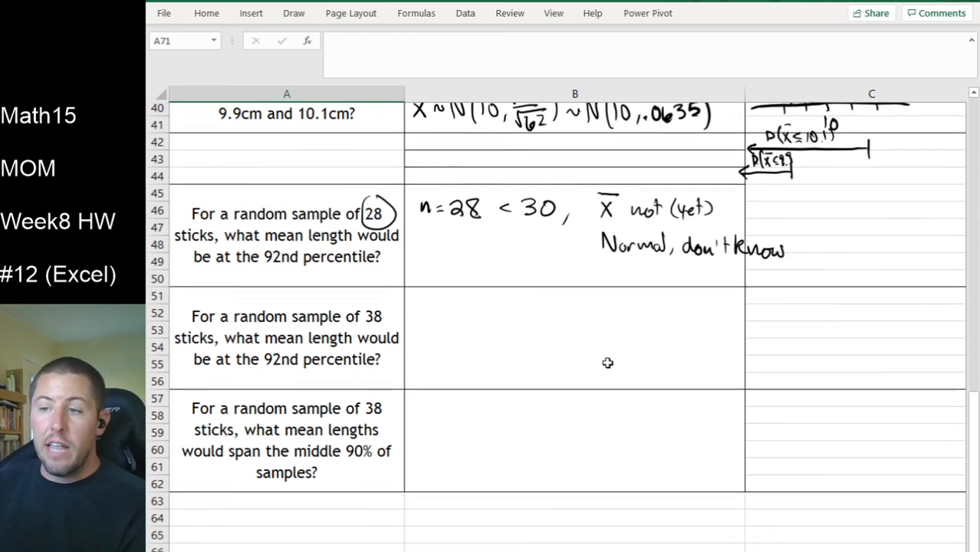
Handwrite "n=38" in column B beside the question on the 92nd percentile for 38 sticks
scroll(607, 363, "down", 1)
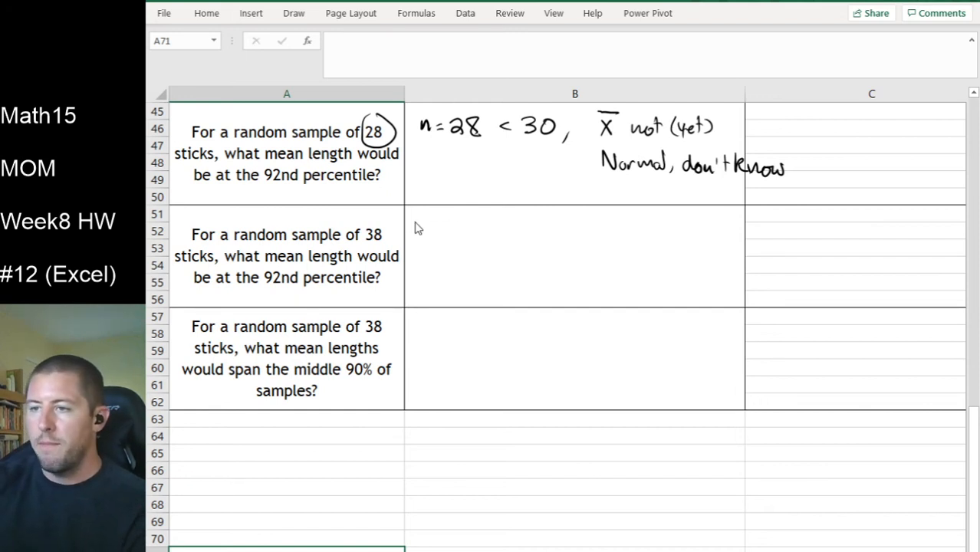
left_click_drag(412, 230, 438, 229)
left_click_drag(444, 217, 445, 233)
mouse_move(469, 217)
left_mouse_down()
mouse_move(460, 229)
mouse_move(468, 217)
left_mouse_up()
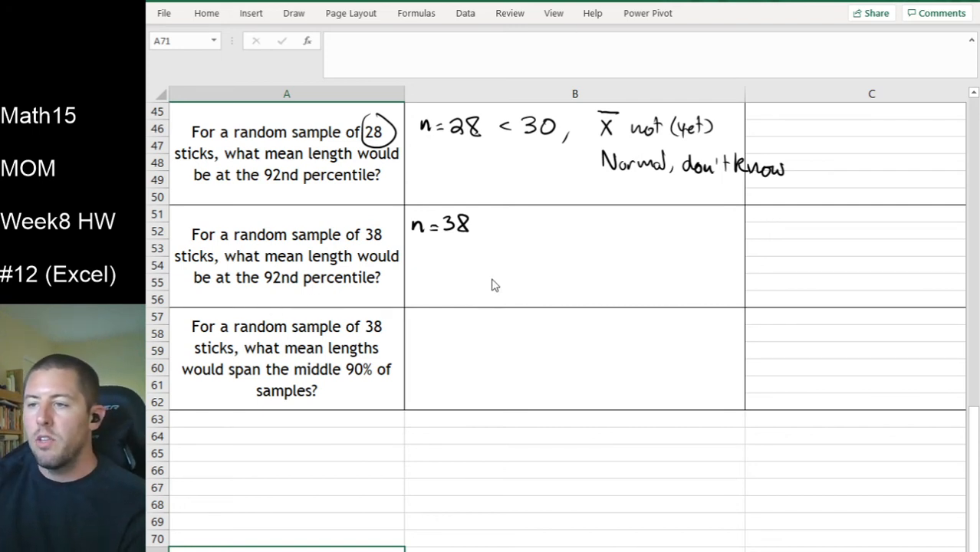
Sketch a bell curve below n=38, mark a cutoff in its upper tail labelled x̄, and write "Area = .92" inside
left_click_drag(421, 283, 562, 285)
mouse_move(420, 273)
left_mouse_down()
mouse_move(499, 243)
mouse_move(559, 277)
mouse_move(530, 287)
mouse_move(530, 266)
left_mouse_up()
mouse_move(460, 276)
left_mouse_down()
mouse_move(506, 277)
mouse_move(513, 264)
mouse_move(530, 285)
left_mouse_up()
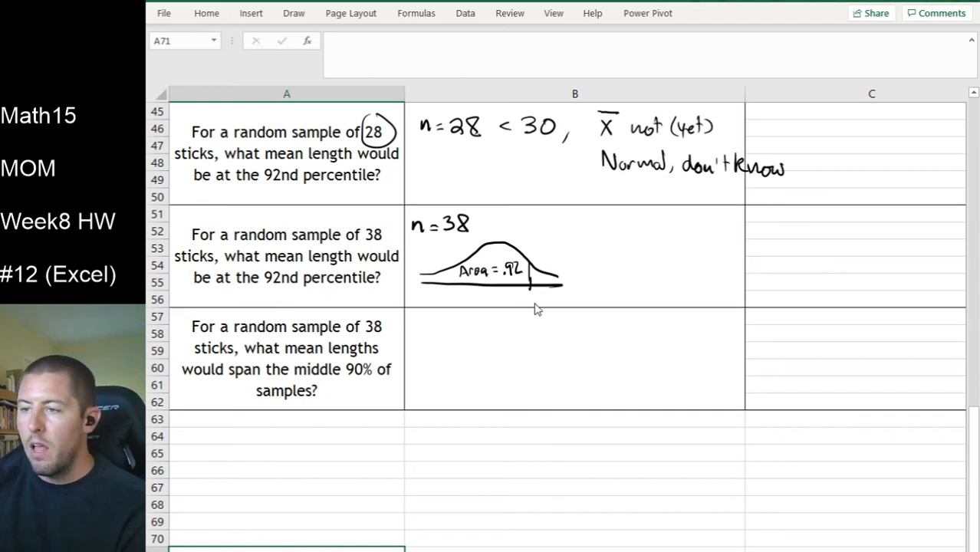
mouse_move(528, 296)
left_mouse_down()
mouse_move(538, 306)
mouse_move(528, 306)
left_mouse_up()
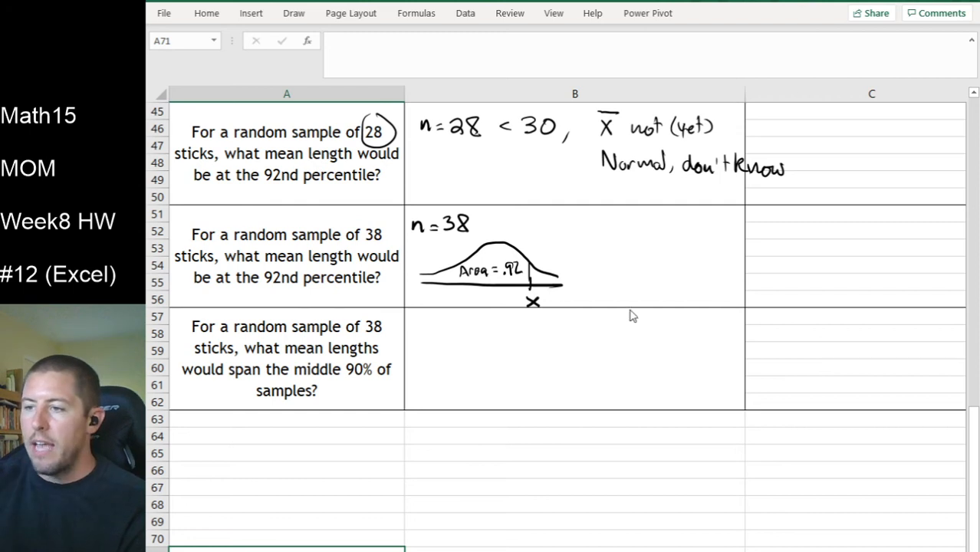
left_click_drag(527, 293, 539, 294)
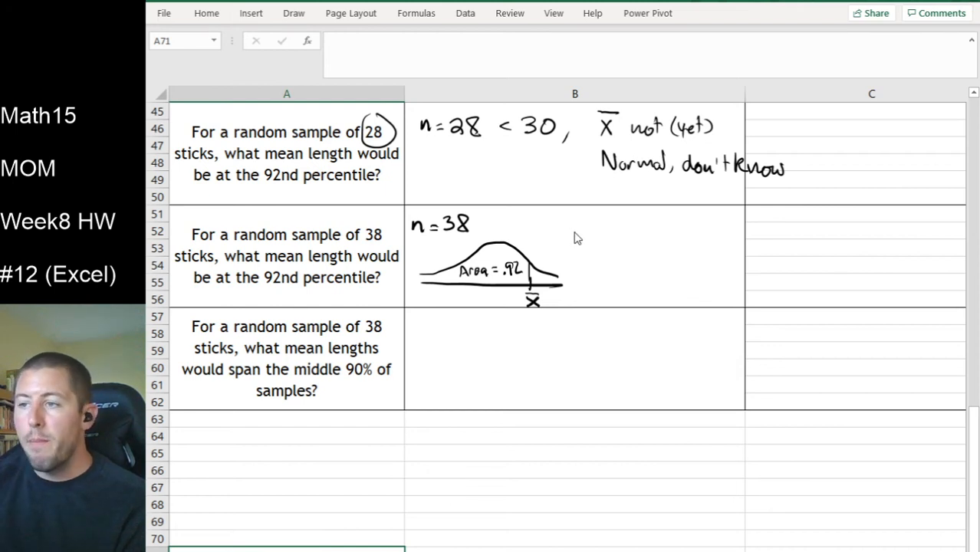
Handwrite the sampling distribution x̄ ~ N(10, .5/√38) beside the 92nd-percentile bell curve
mouse_move(567, 219)
left_mouse_down()
mouse_move(584, 247)
mouse_move(584, 214)
mouse_move(594, 234)
mouse_move(620, 219)
mouse_move(628, 241)
mouse_move(645, 223)
mouse_move(654, 242)
left_mouse_up()
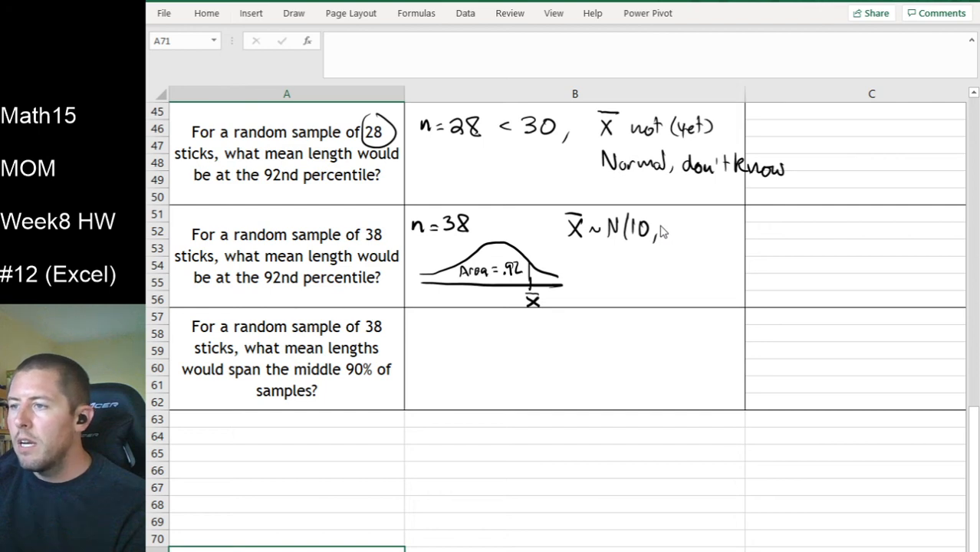
left_click_drag(679, 222, 684, 229)
mouse_move(662, 232)
left_mouse_down()
mouse_move(691, 230)
mouse_move(671, 256)
mouse_move(688, 237)
mouse_move(681, 252)
mouse_move(690, 247)
left_mouse_up()
left_click_drag(699, 213, 700, 244)
Handwrite the simplified distribution x̄ ~ N(10, .08111) below the version with .5/√38
left_click_drag(587, 273, 577, 293)
mouse_move(577, 273)
left_mouse_down()
mouse_move(589, 294)
mouse_move(587, 261)
mouse_move(604, 284)
left_mouse_up()
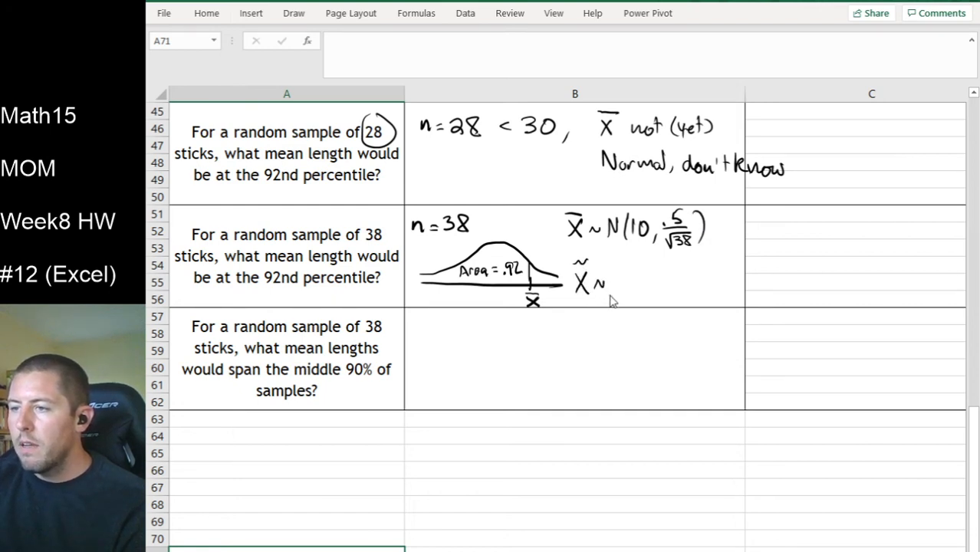
mouse_move(616, 292)
left_mouse_down()
mouse_move(624, 274)
mouse_move(630, 296)
left_mouse_up()
mouse_move(638, 276)
left_mouse_down()
mouse_move(638, 295)
mouse_move(648, 279)
left_mouse_up()
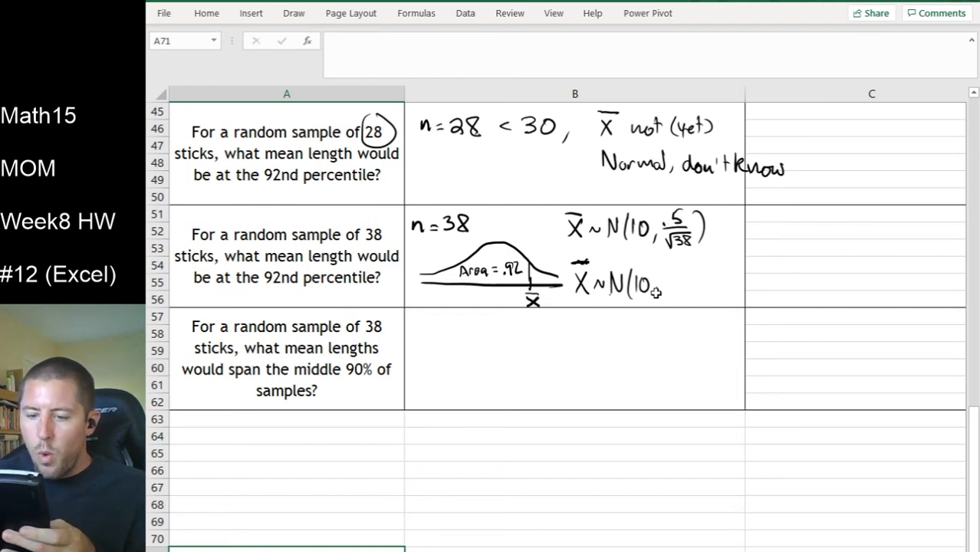
left_click_drag(656, 285, 720, 296)
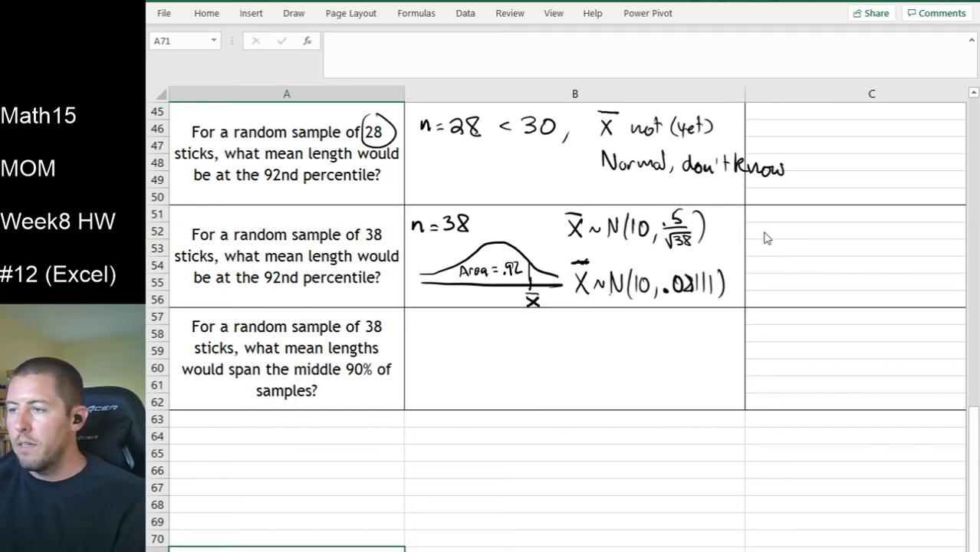
Handwrite the probability statement P(x̄<k) = .92 in column C for the 38-stick percentile question
mouse_move(763, 235)
left_mouse_down()
mouse_move(767, 226)
mouse_move(800, 235)
mouse_move(788, 234)
mouse_move(800, 214)
mouse_move(822, 231)
mouse_move(865, 221)
left_mouse_up()
mouse_move(853, 229)
left_mouse_down()
mouse_move(910, 225)
mouse_move(914, 235)
left_mouse_up()
left_click(880, 232)
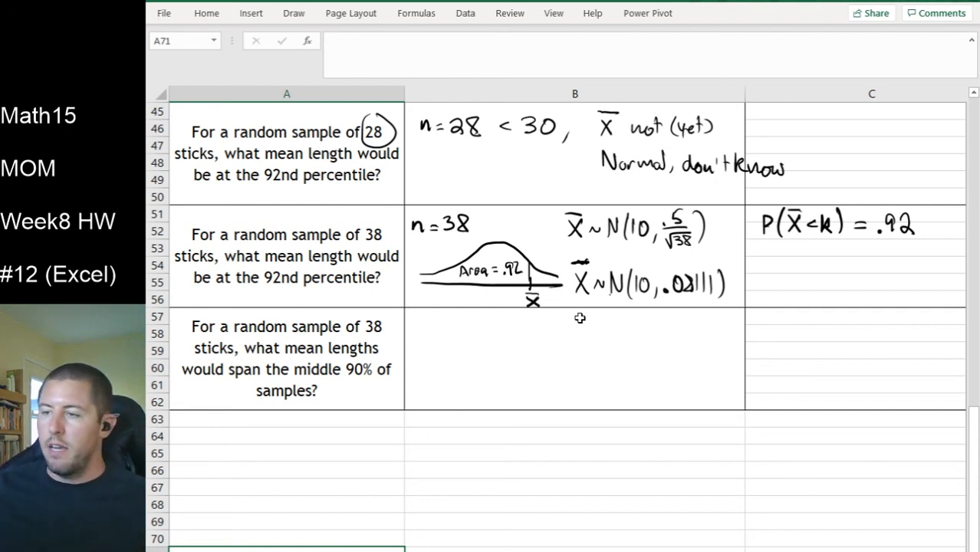
Calculate the 92nd-percentile mean length in C54 with =norm.inv(.92, 10, .08111)
left_click(768, 270)
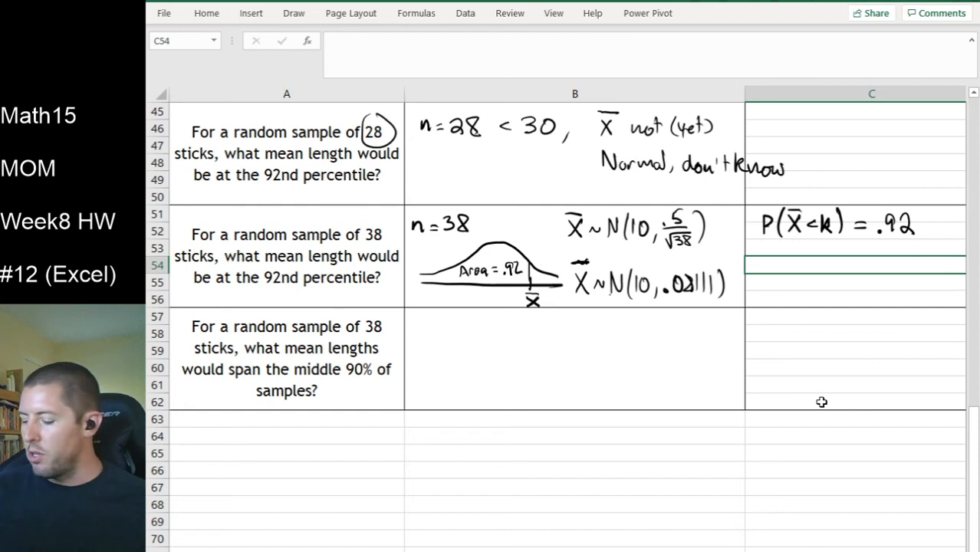
scroll(821, 402, "right", 3)
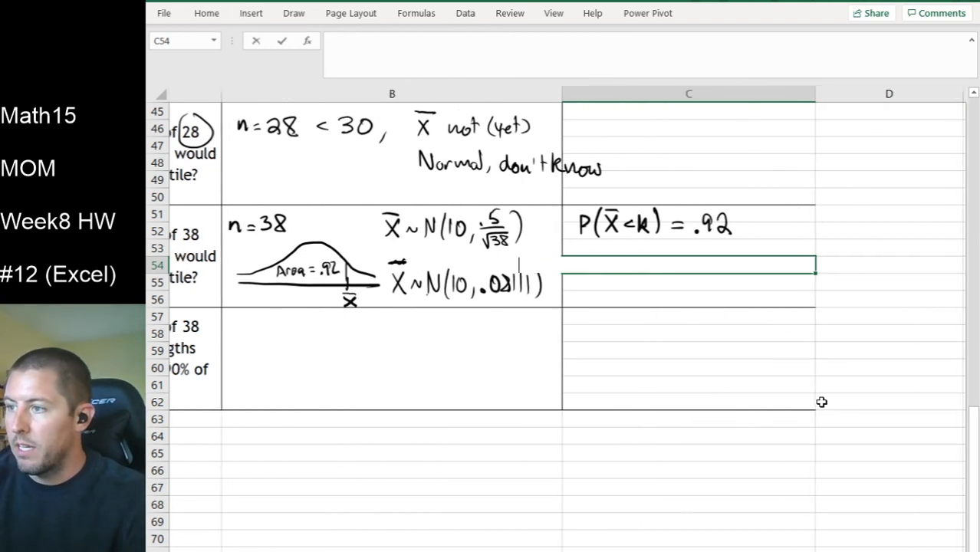
scroll(822, 402, "right", 1)
type("=norm.inv(")
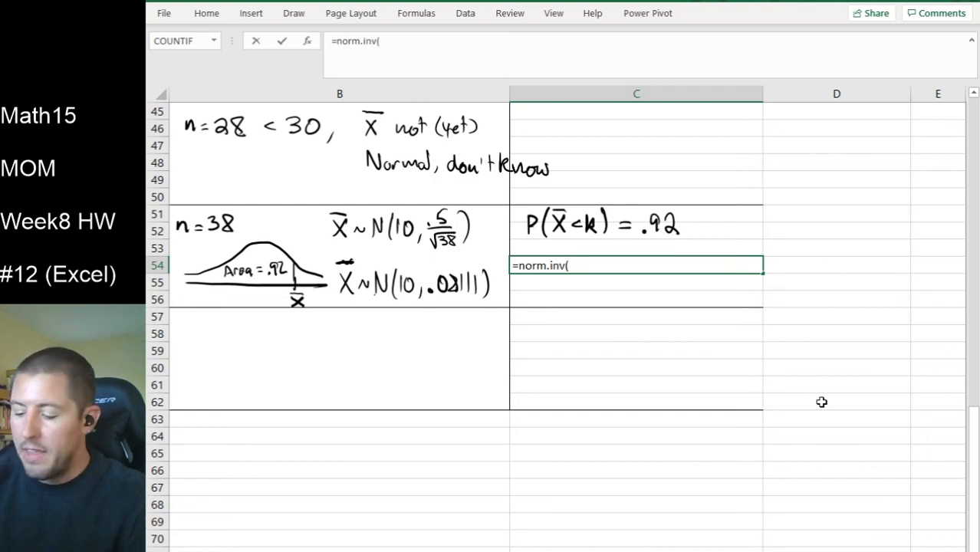
type(".92,")
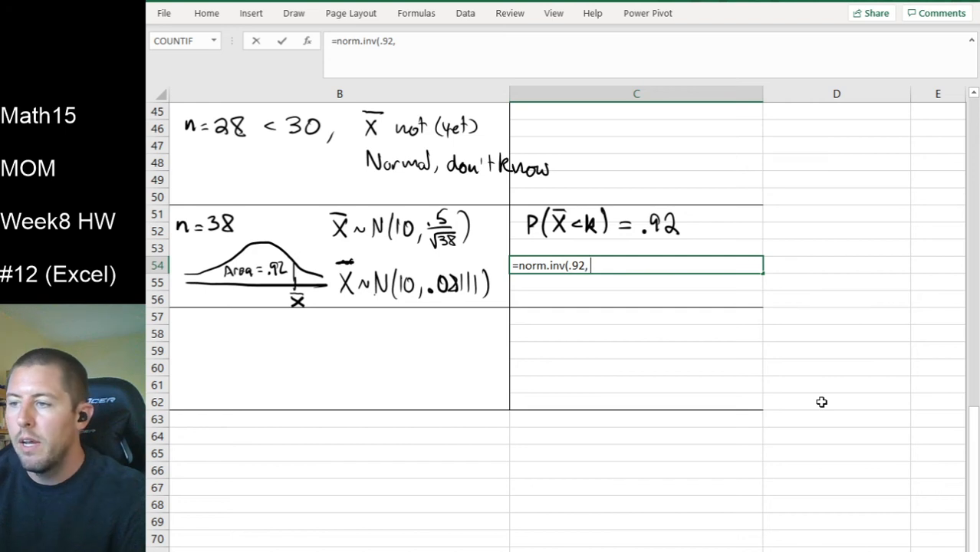
type(" 10")
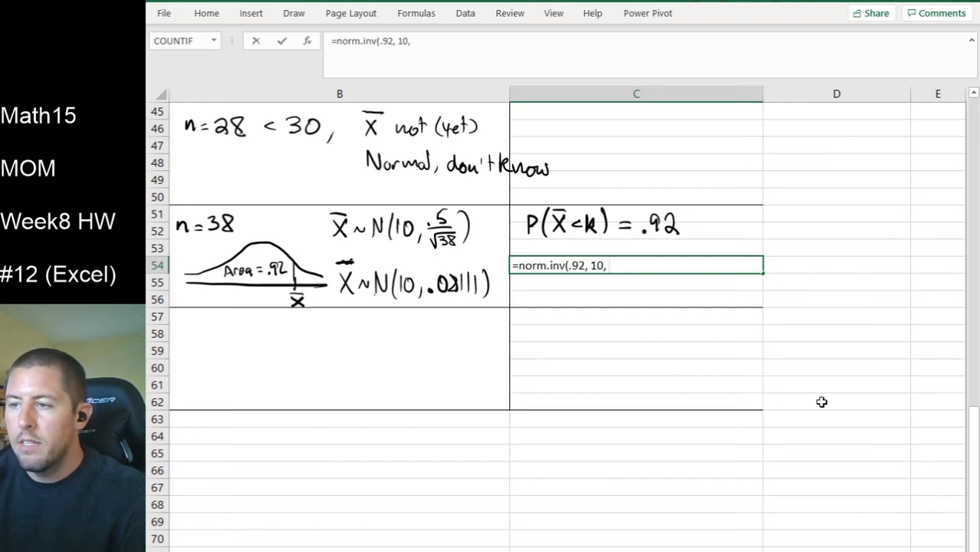
type(", .08111)")
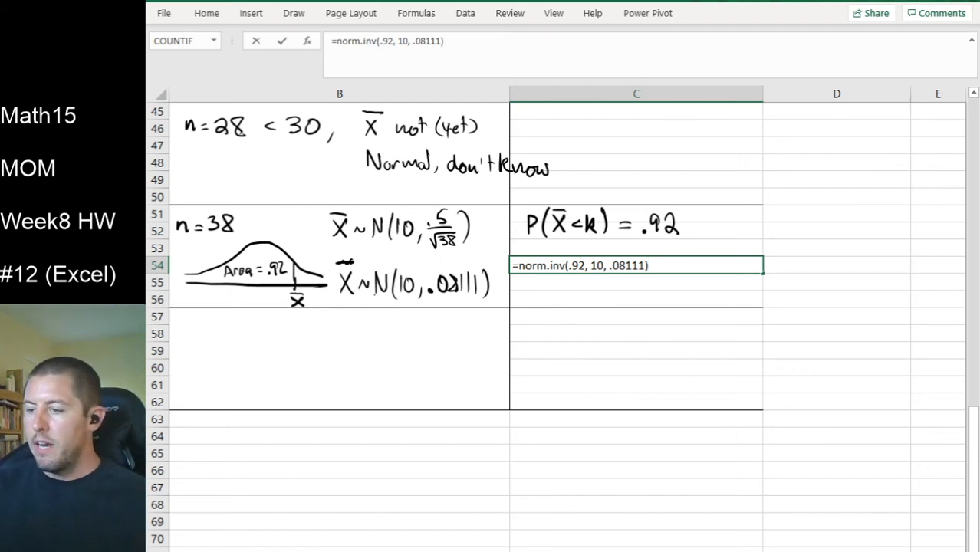
scroll(567, 322, "left", 3)
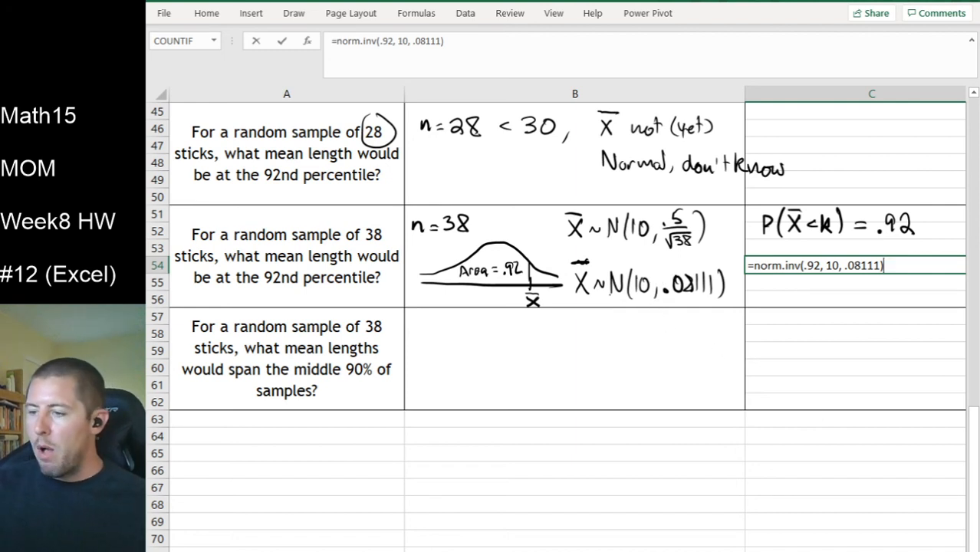
scroll(781, 468, "right", 3)
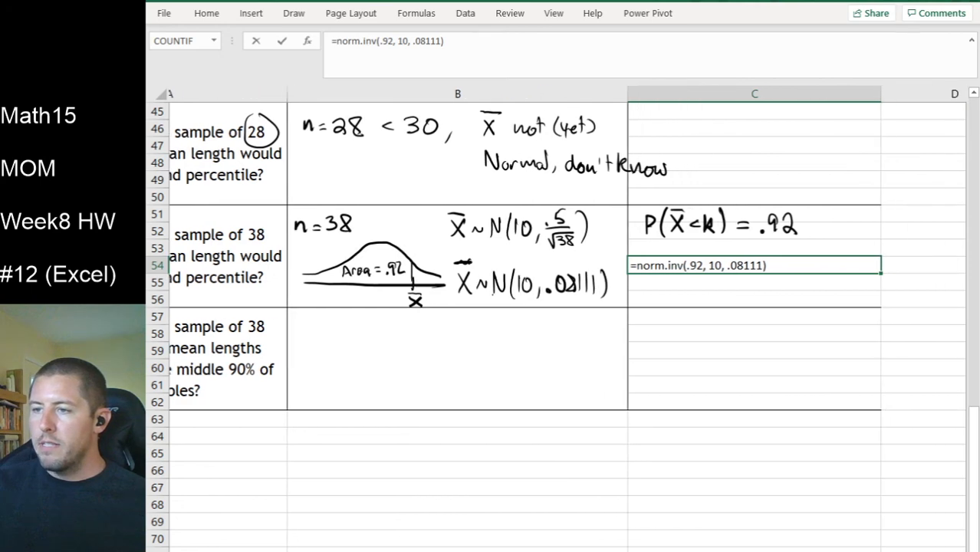
scroll(781, 467, "right", 1)
key("Return")
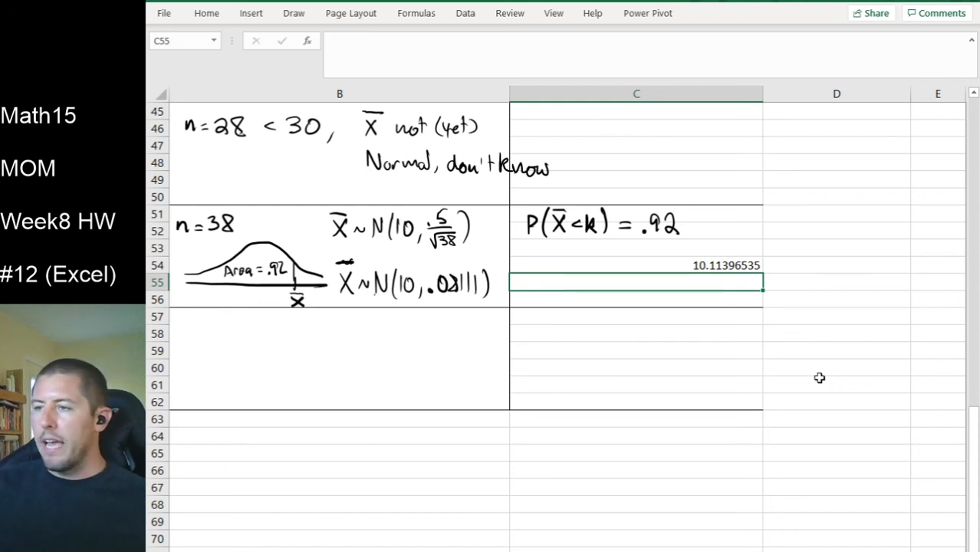
For the middle-90% question, handwrite n=38, sketch a bell curve with its bounded middle area labelled 90%, and circle 38 in the question
scroll(567, 319, "left", 5)
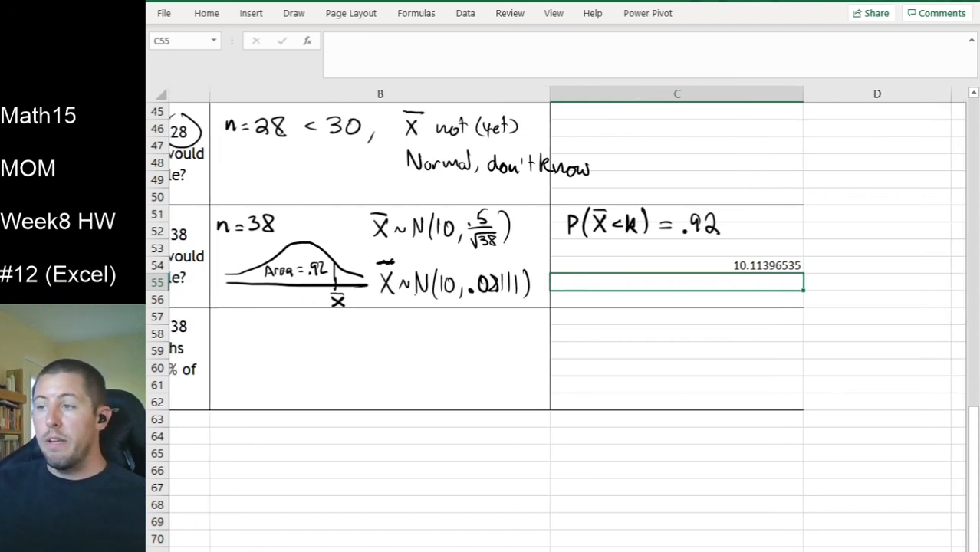
scroll(567, 319, "left", 2)
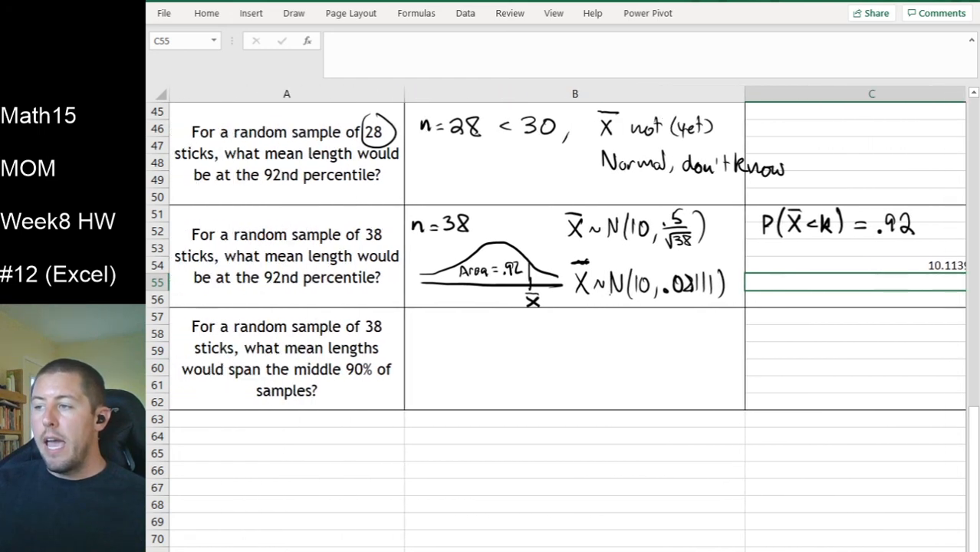
scroll(566, 319, "right", 2)
scroll(567, 319, "left", 2)
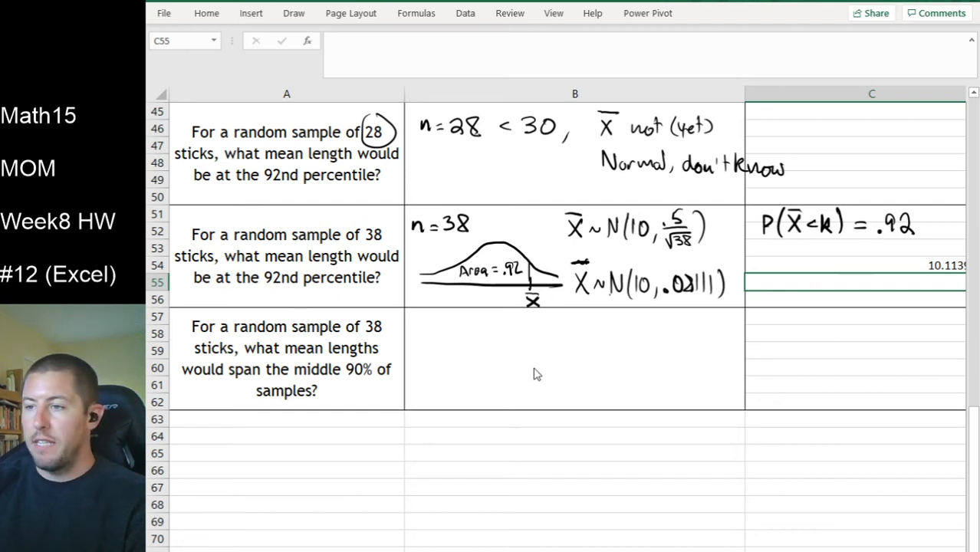
mouse_move(406, 318)
left_mouse_down()
mouse_move(438, 329)
mouse_move(449, 316)
left_mouse_up()
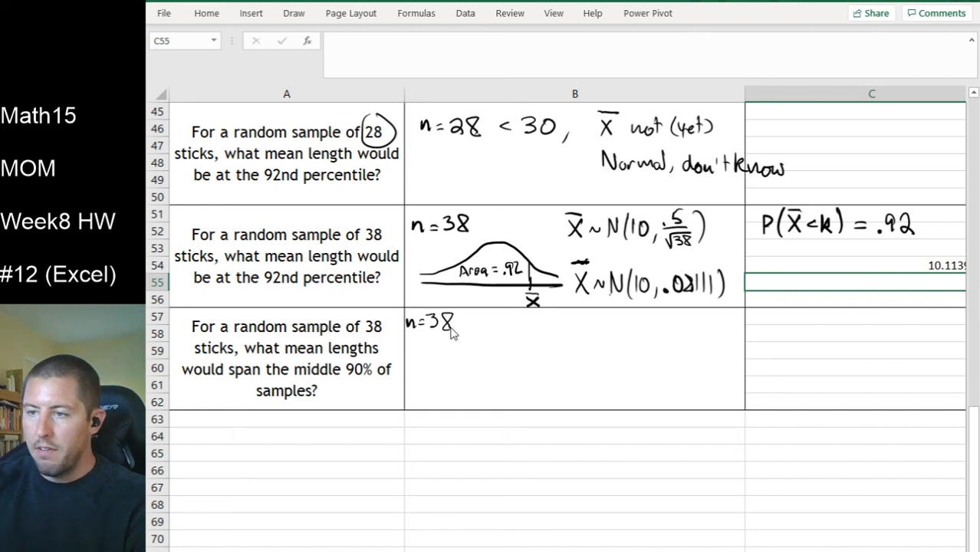
mouse_move(464, 370)
left_mouse_down()
mouse_move(649, 368)
mouse_move(462, 356)
mouse_move(508, 346)
mouse_move(546, 321)
mouse_move(636, 357)
left_mouse_up()
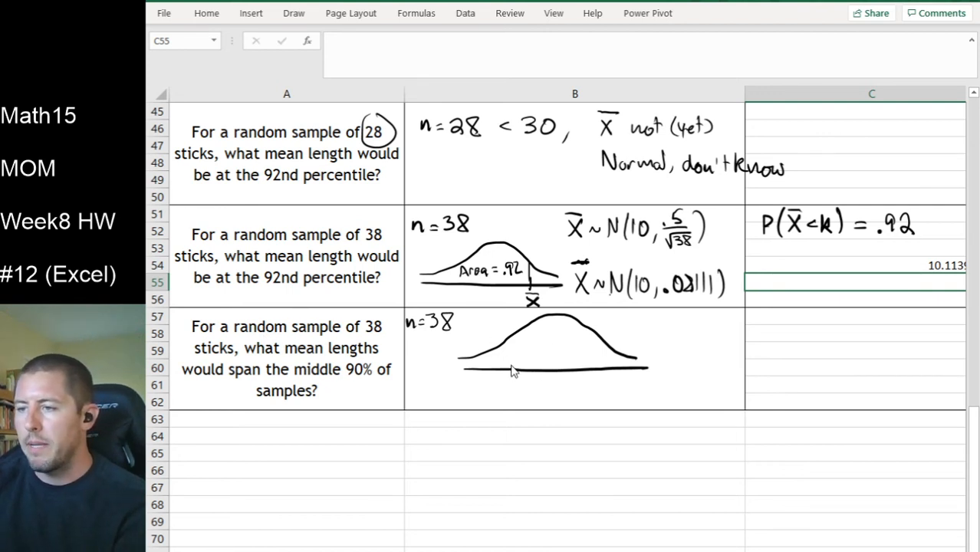
left_click_drag(510, 370, 509, 335)
mouse_move(597, 369)
left_mouse_down()
mouse_move(597, 333)
mouse_move(547, 345)
mouse_move(549, 358)
mouse_move(572, 347)
mouse_move(571, 361)
left_mouse_up()
left_click_drag(581, 352, 582, 359)
left_click_drag(370, 312, 367, 316)
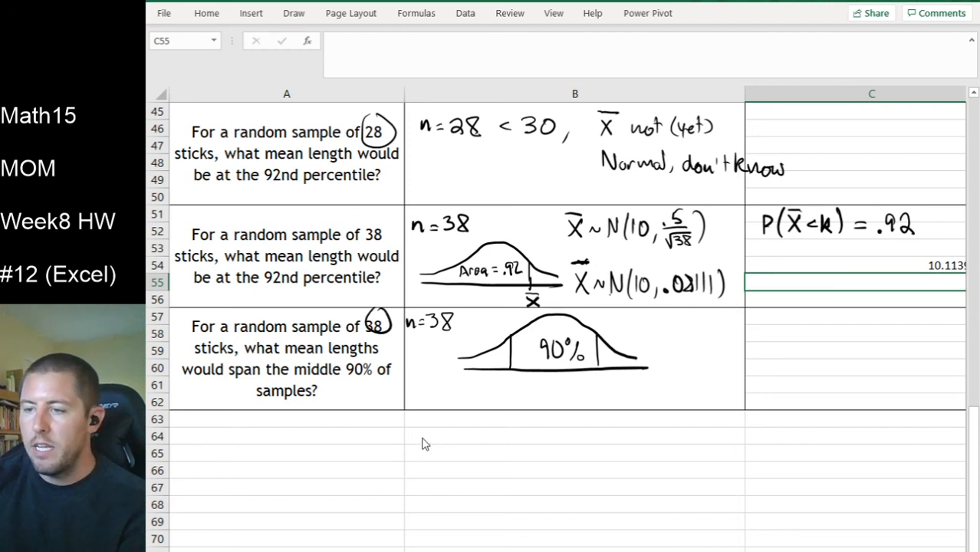
Handwrite x̄ ~ N(10, .08111) below the middle-90% question, undoing and rewriting the misplaced strokes
left_click_drag(414, 438, 428, 455)
mouse_move(428, 439)
left_mouse_down()
mouse_move(414, 455)
mouse_move(429, 430)
mouse_move(452, 446)
mouse_move(475, 438)
mouse_move(488, 460)
left_mouse_up()
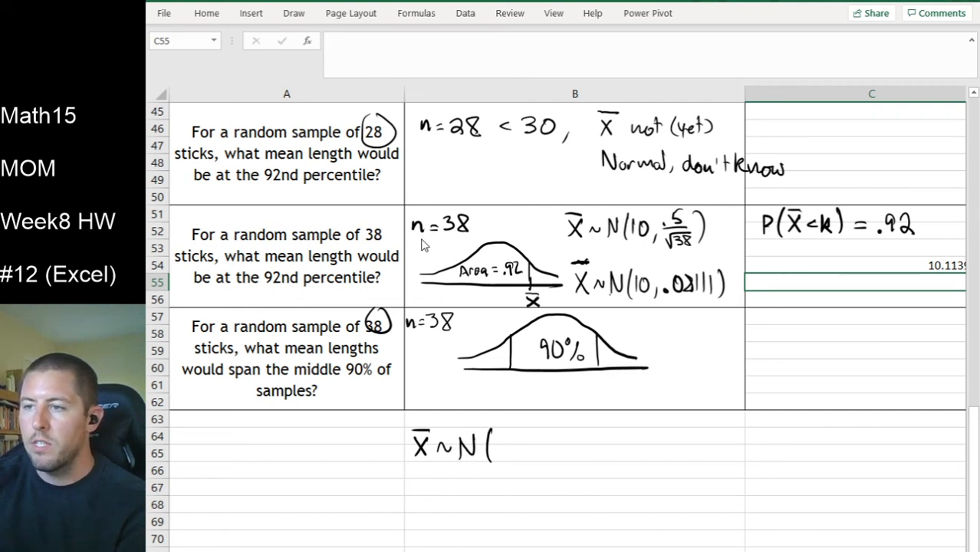
mouse_move(499, 458)
left_mouse_down()
mouse_move(500, 439)
mouse_move(511, 437)
left_mouse_up()
key("ctrl+z")
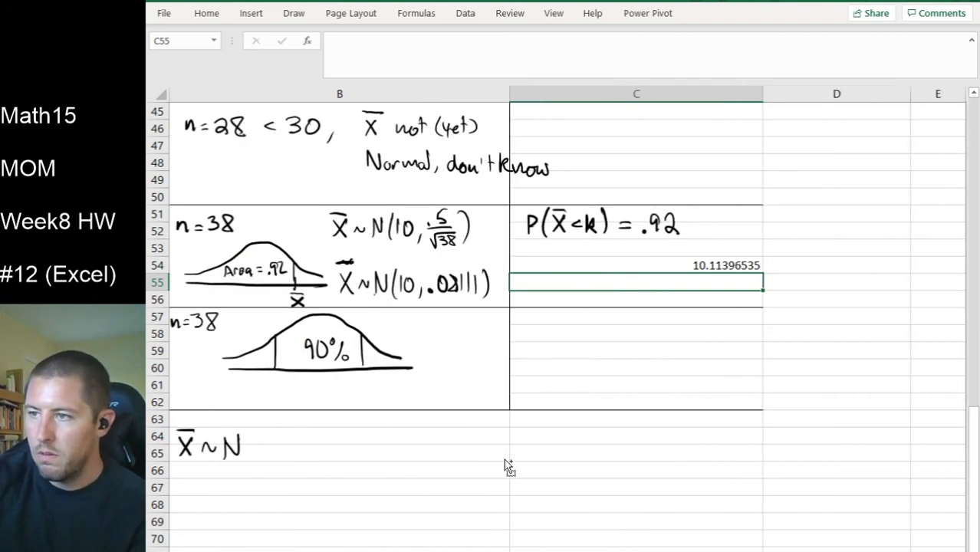
key("ctrl+z")
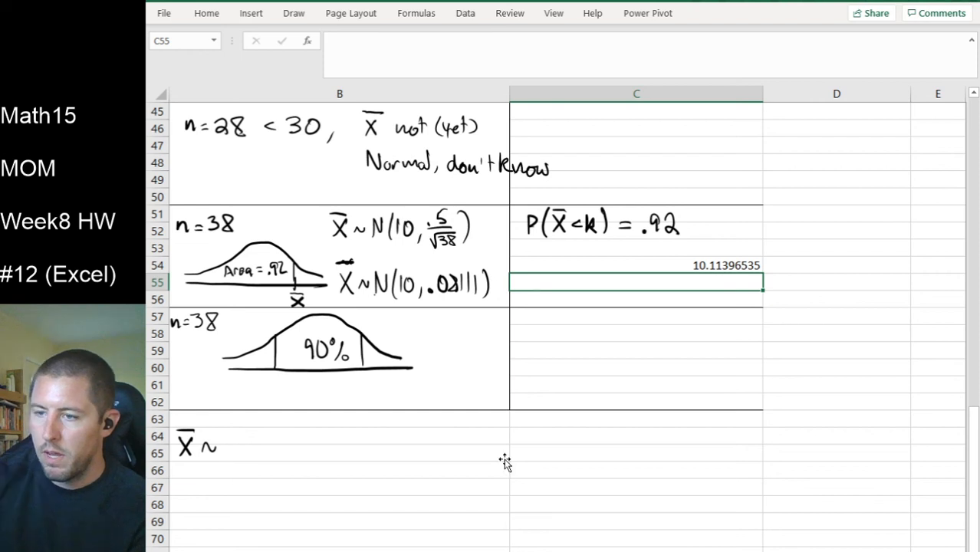
scroll(567, 322, "left", 3)
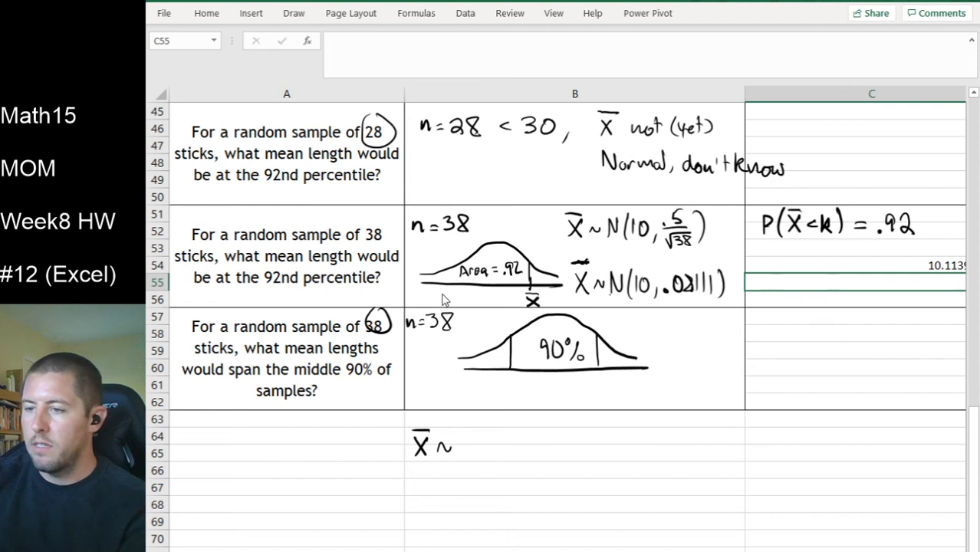
mouse_move(454, 457)
left_mouse_down()
mouse_move(468, 433)
mouse_move(482, 463)
mouse_move(505, 441)
mouse_move(529, 464)
mouse_move(546, 443)
mouse_move(602, 464)
left_mouse_up()
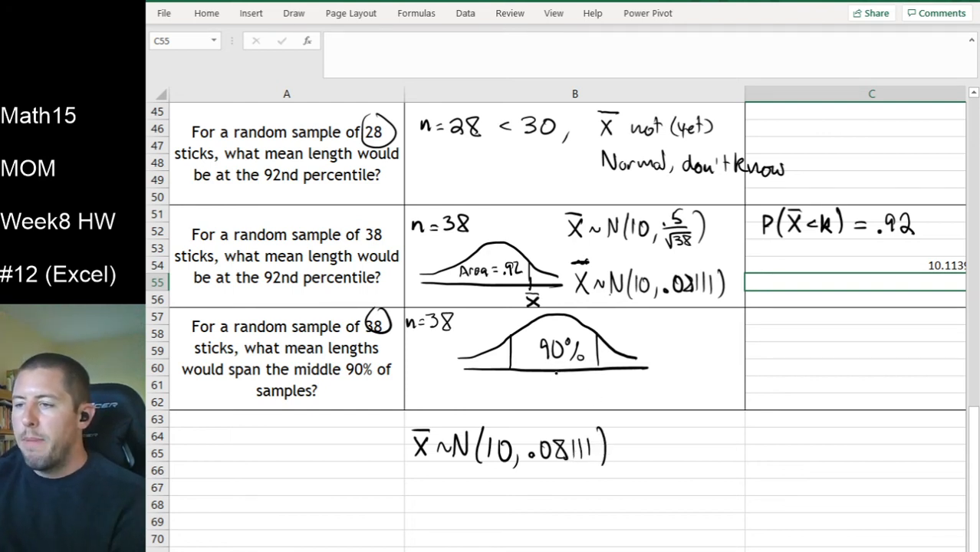
Label the 90% bell curve with mean 10, lower bound x̄_L, upper bound x̄_U, and 5% in each tail
left_click_drag(563, 383, 562, 384)
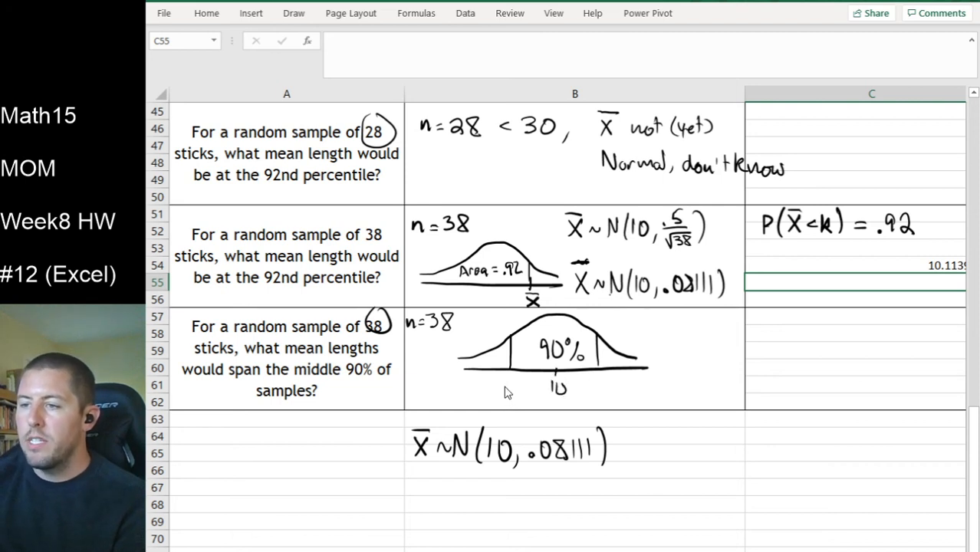
left_click_drag(502, 376, 520, 397)
left_click_drag(601, 384, 611, 396)
mouse_move(612, 384)
left_mouse_down()
mouse_move(600, 396)
mouse_move(612, 378)
mouse_move(623, 397)
mouse_move(630, 391)
left_mouse_up()
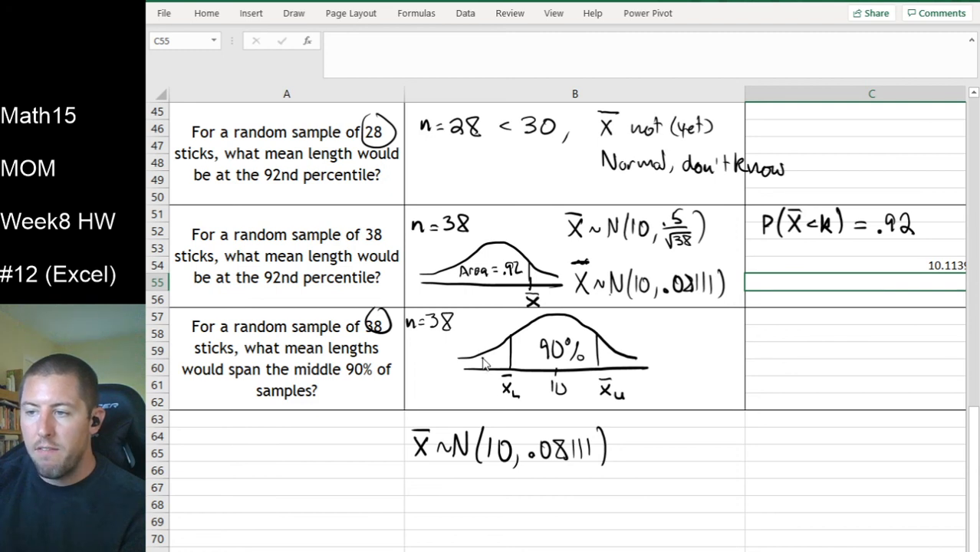
left_click_drag(481, 368, 500, 367)
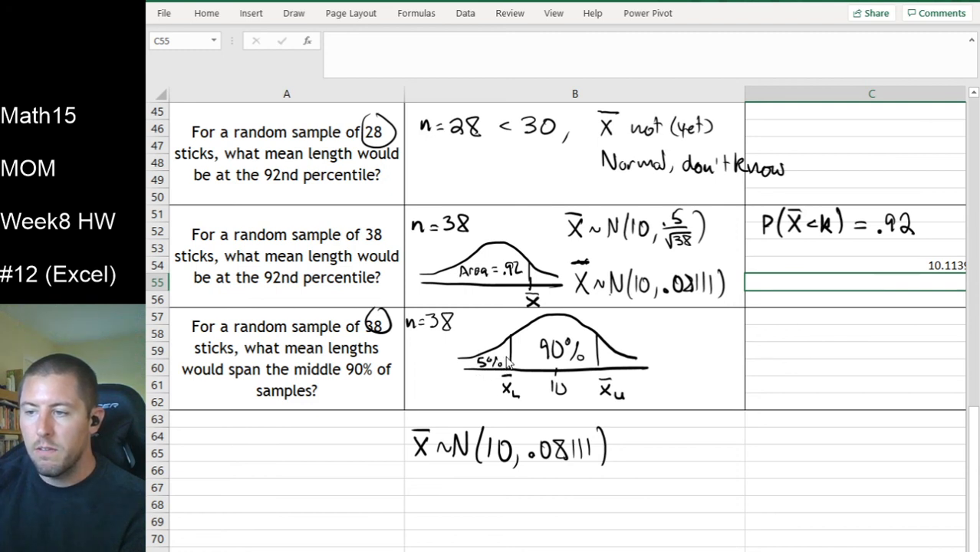
mouse_move(606, 352)
left_mouse_down()
mouse_move(605, 365)
mouse_move(613, 352)
mouse_move(627, 360)
left_mouse_up()
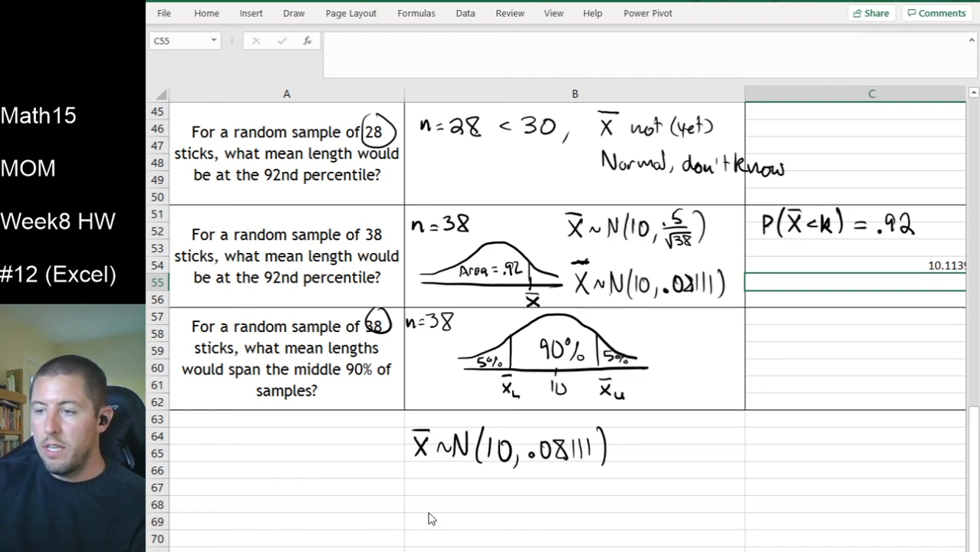
Handwrite x̄_L: 5% is to left and x̄_U: 95% is to left below the x̄ ~ N(10, .08111) note
mouse_move(417, 500)
left_mouse_down()
mouse_move(428, 518)
mouse_move(416, 519)
mouse_move(429, 493)
mouse_move(488, 502)
mouse_move(476, 519)
mouse_move(492, 501)
mouse_move(497, 519)
mouse_move(563, 515)
mouse_move(569, 504)
left_mouse_up()
left_click(455, 513)
left_click(454, 507)
left_click_drag(577, 506, 575, 507)
mouse_move(587, 496)
left_mouse_down()
mouse_move(585, 514)
mouse_move(604, 516)
left_mouse_up()
left_click_drag(601, 506, 615, 516)
left_click_drag(608, 503, 618, 503)
left_click_drag(413, 542, 430, 542)
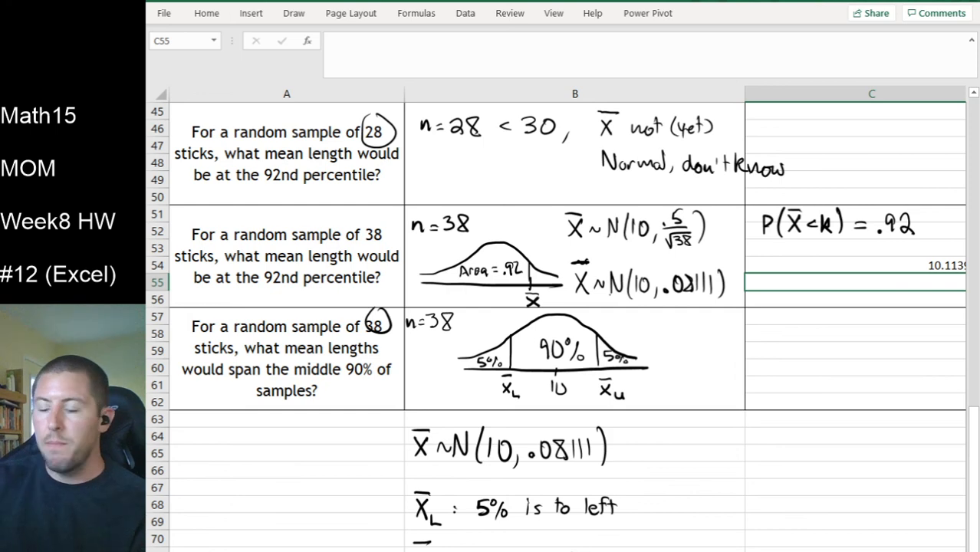
scroll(752, 501, "down", 2)
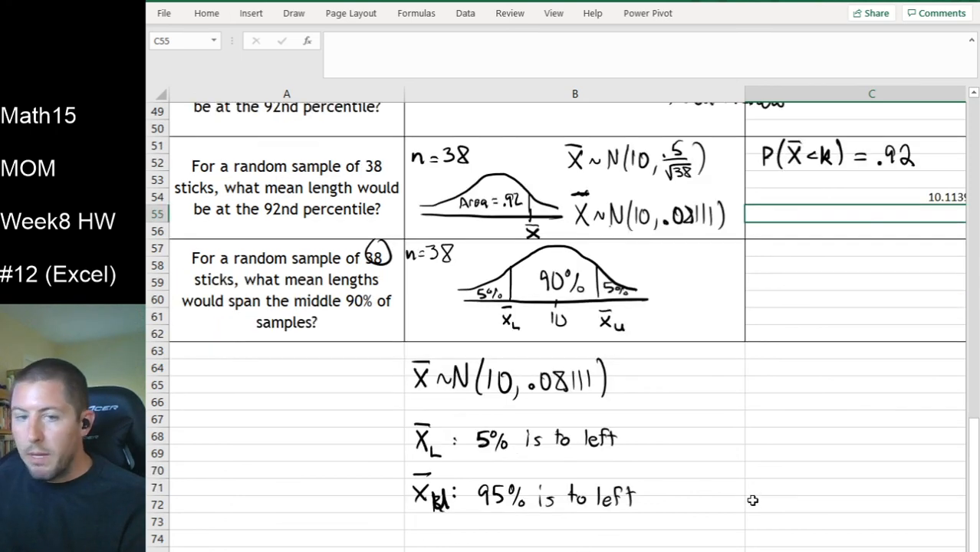
Calculate the lower bound of the middle 90% in C59 with =norm.inv(.05, 10, .08111)
scroll(752, 500, "down", 1)
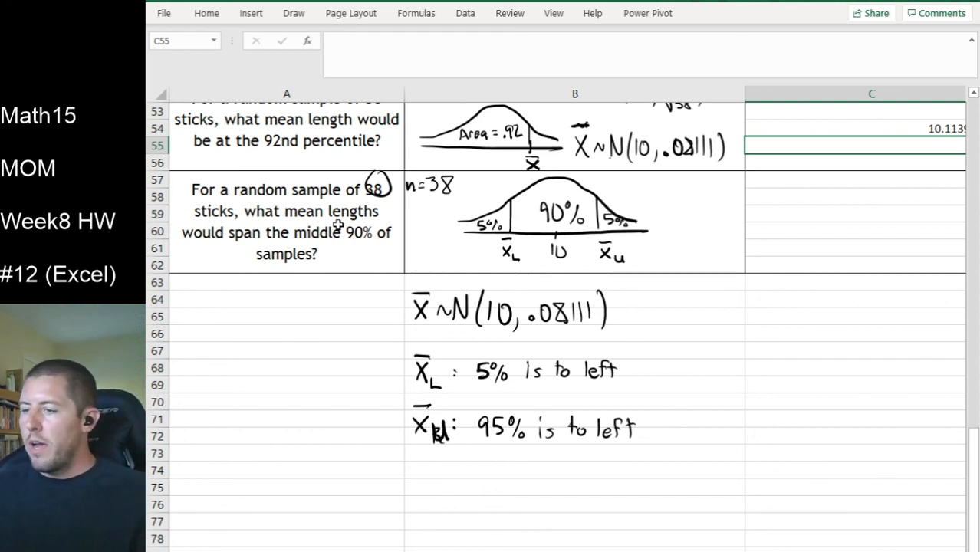
scroll(490, 306, "right", 3)
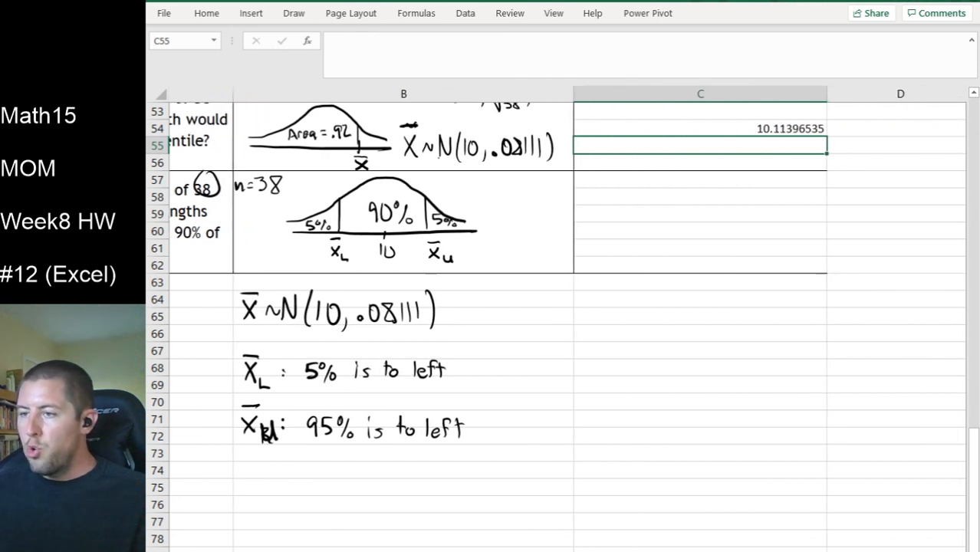
scroll(556, 326, "right", 1)
scroll(778, 526, "up", 2)
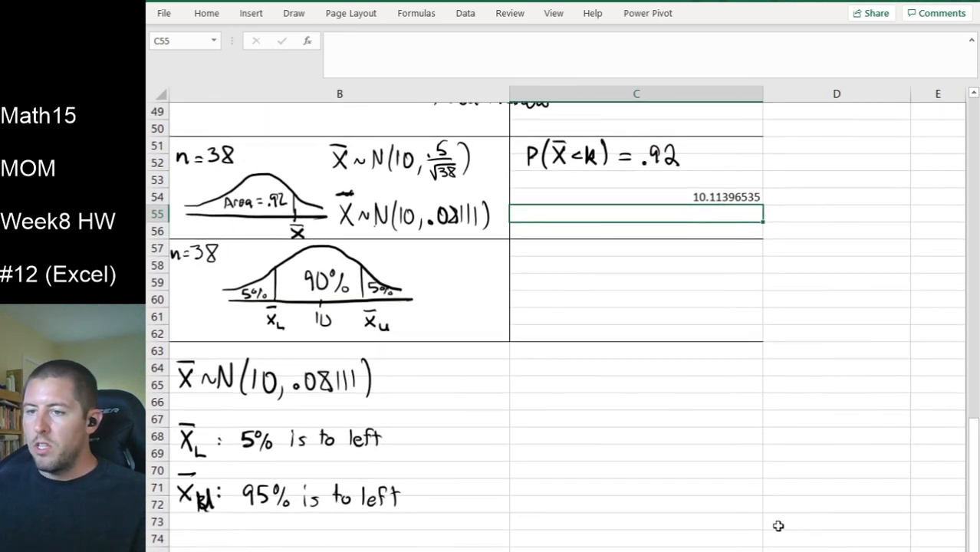
scroll(777, 526, "down", 1)
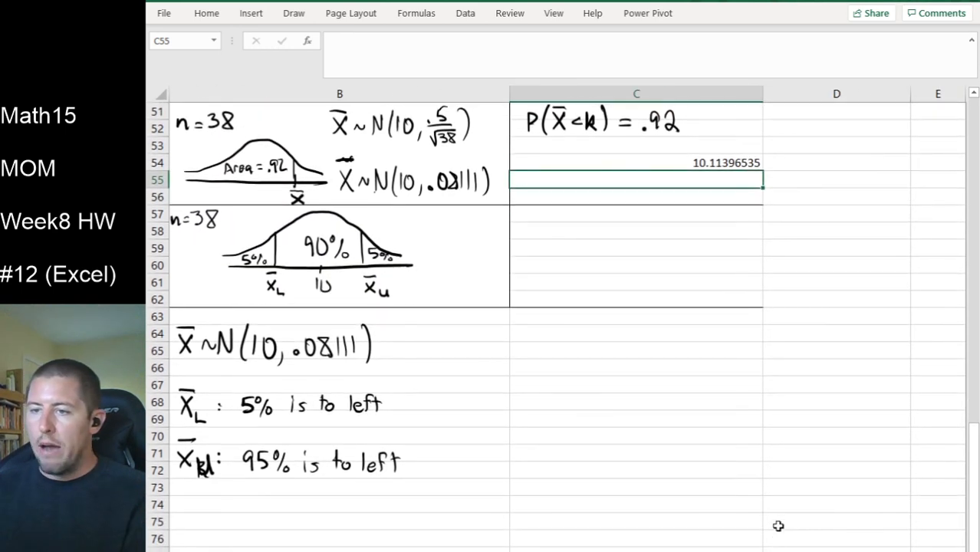
left_click(548, 253)
type("=norm.inf")
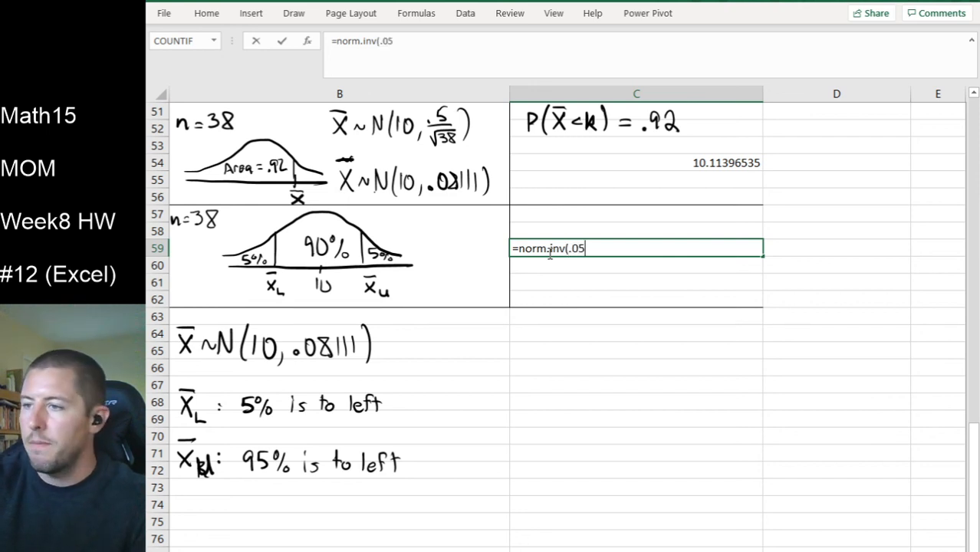
type("10, ")
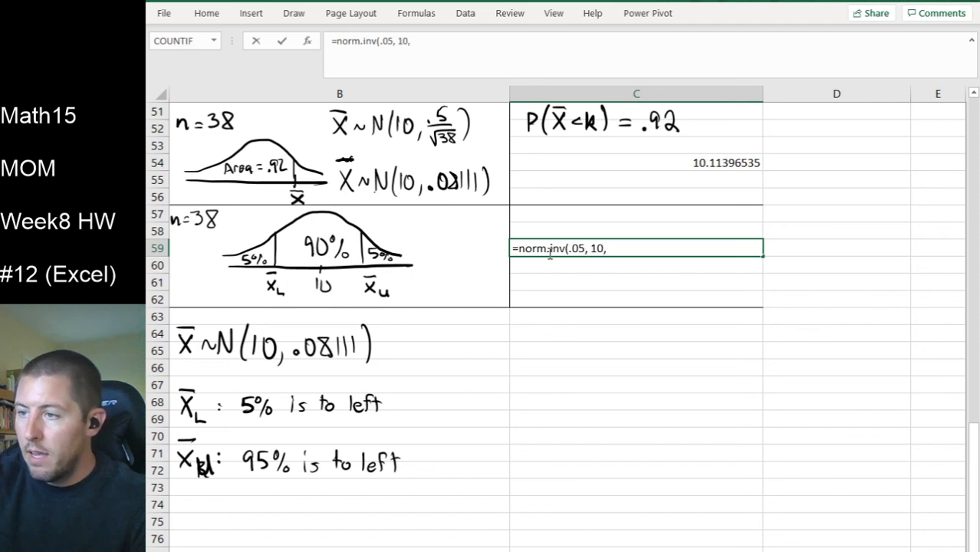
type(".08111")
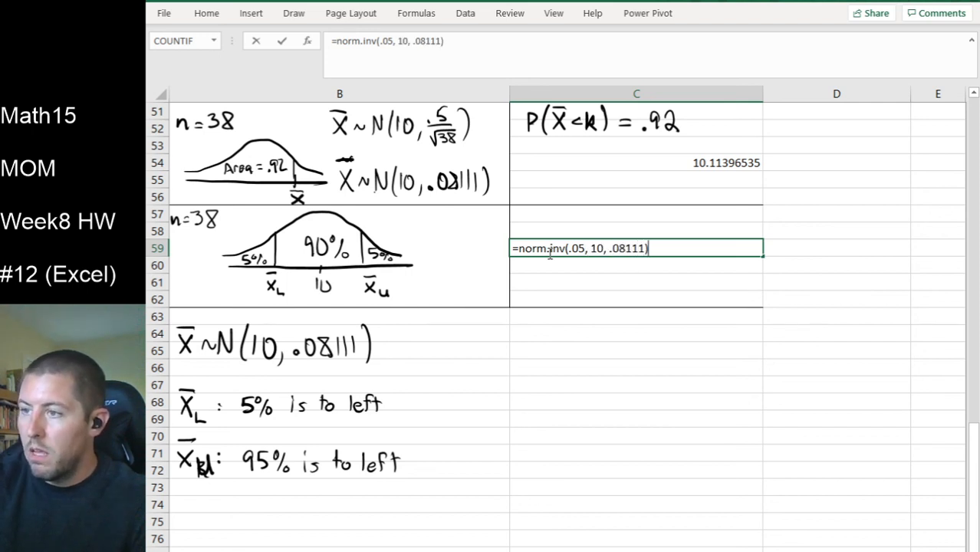
key("Return")
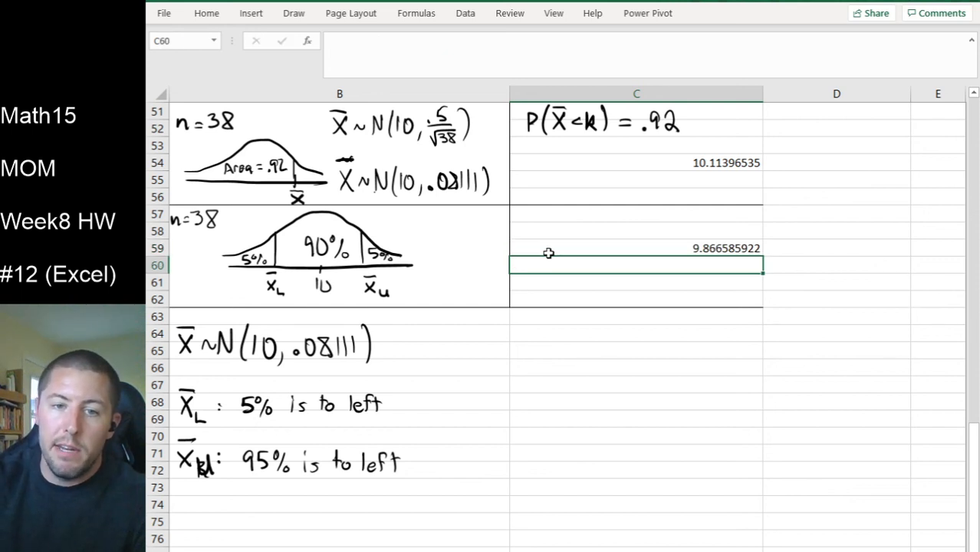
key("Down")
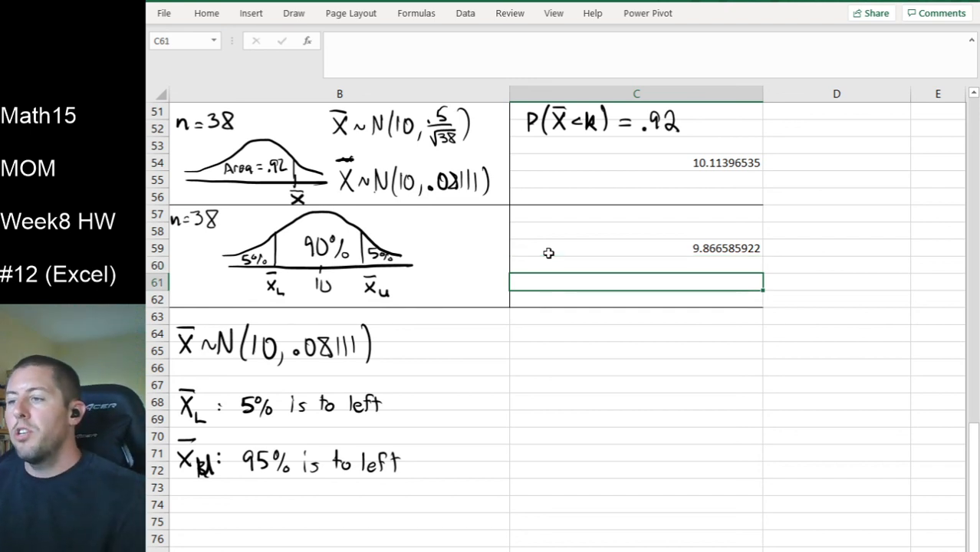
Calculate the lower bound's distance from the mean in D59 with =10-c59, adding the missing equals sign
left_click(801, 250)
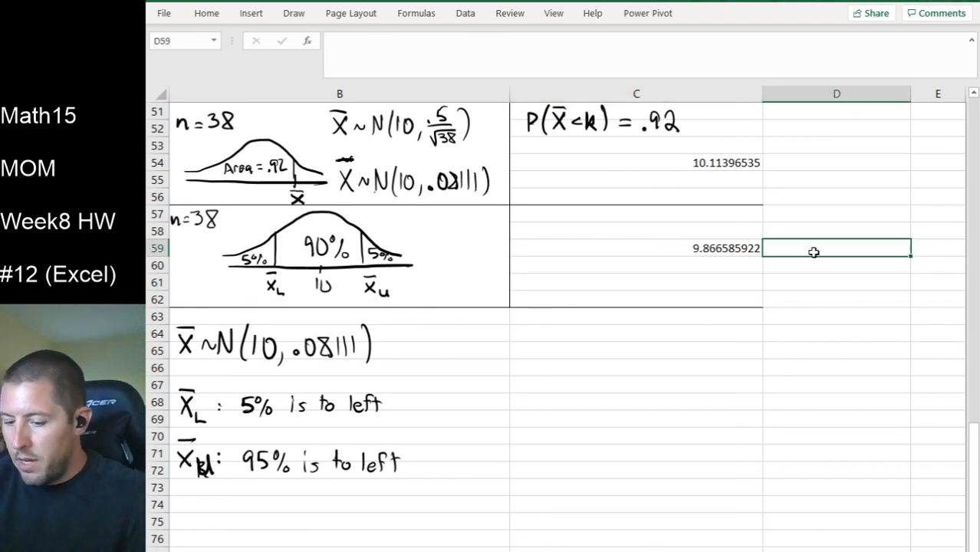
type("10-")
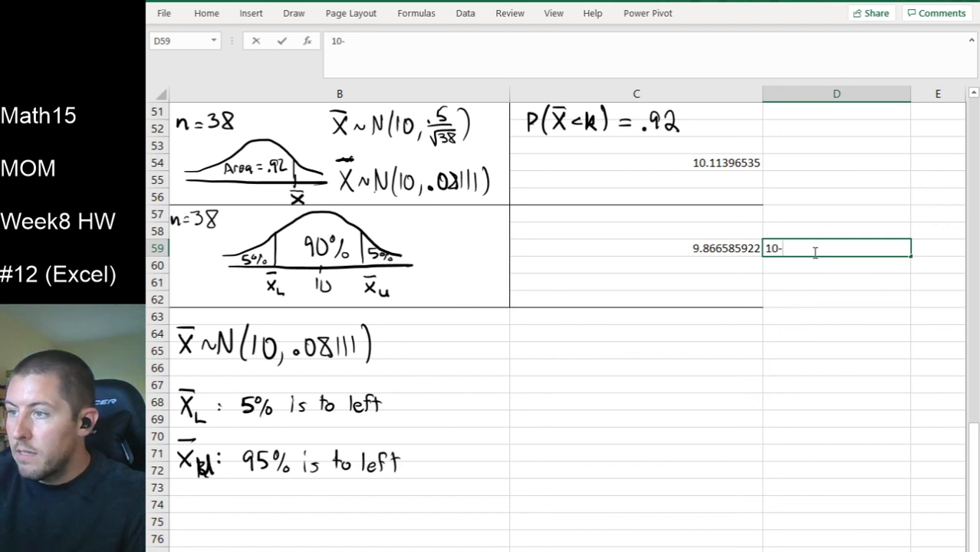
type("c59")
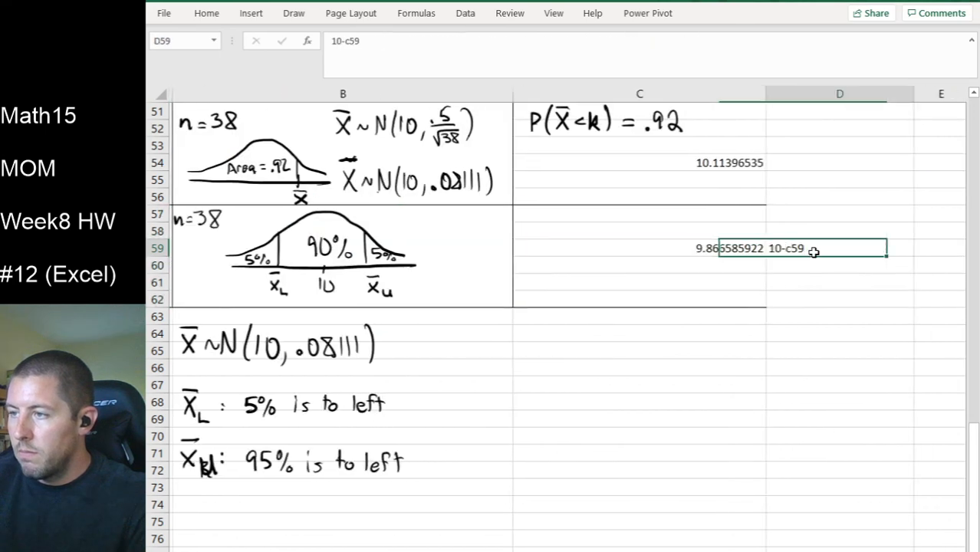
key("Tab")
left_click(814, 252)
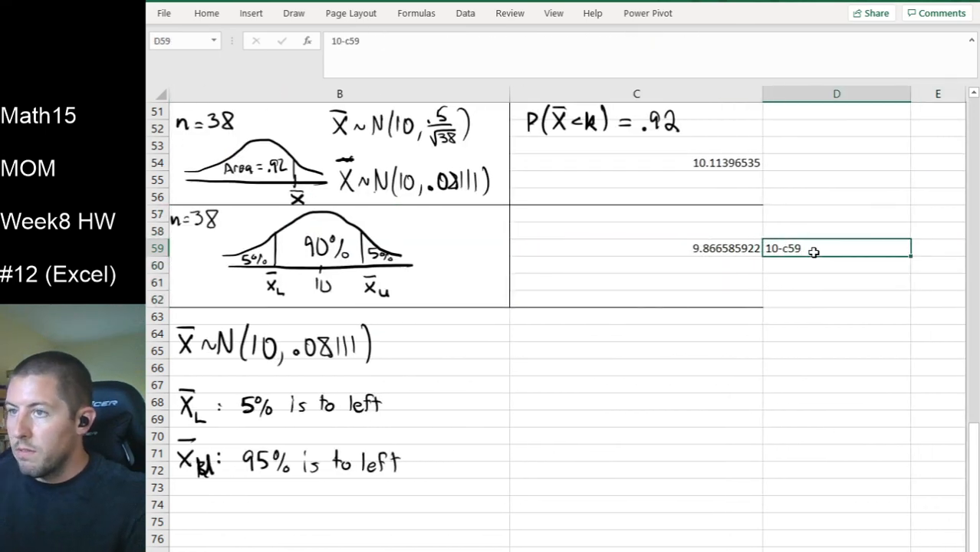
left_click(334, 40)
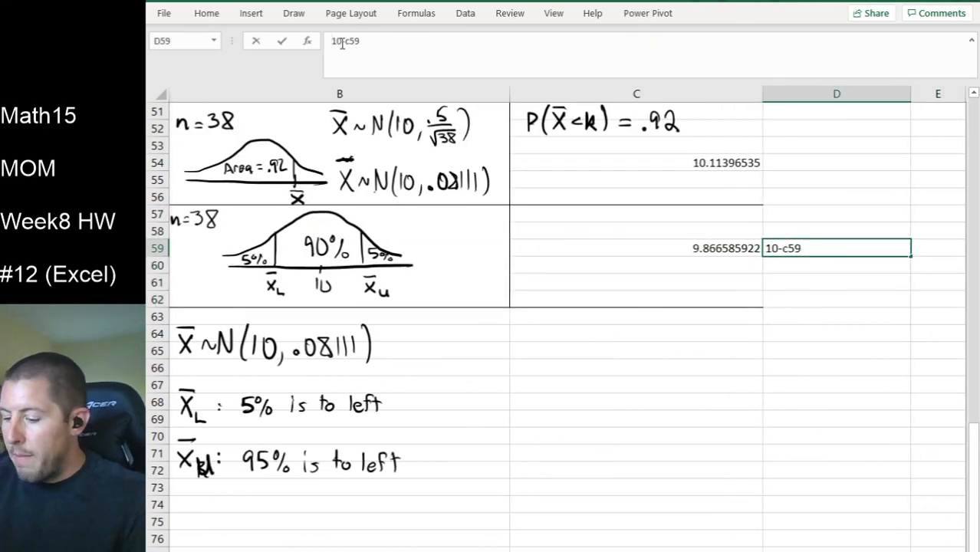
type("=")
key("Return")
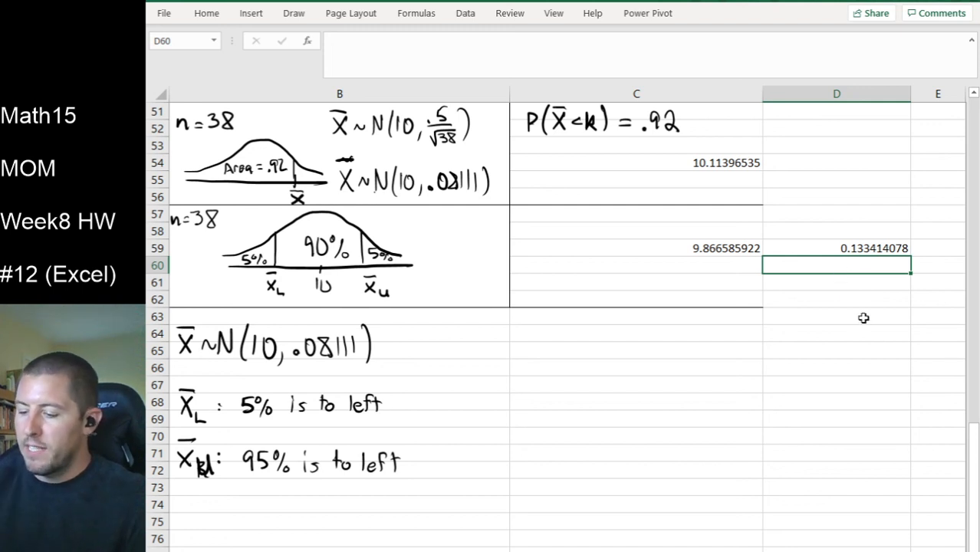
Enter the symmetric upper bound 10.1334 in D60
type("10.")
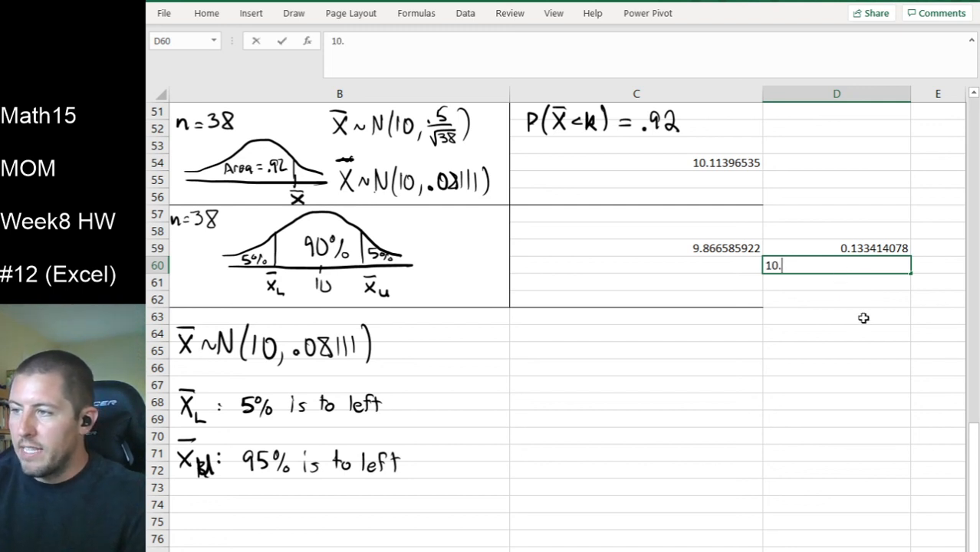
type("1334")
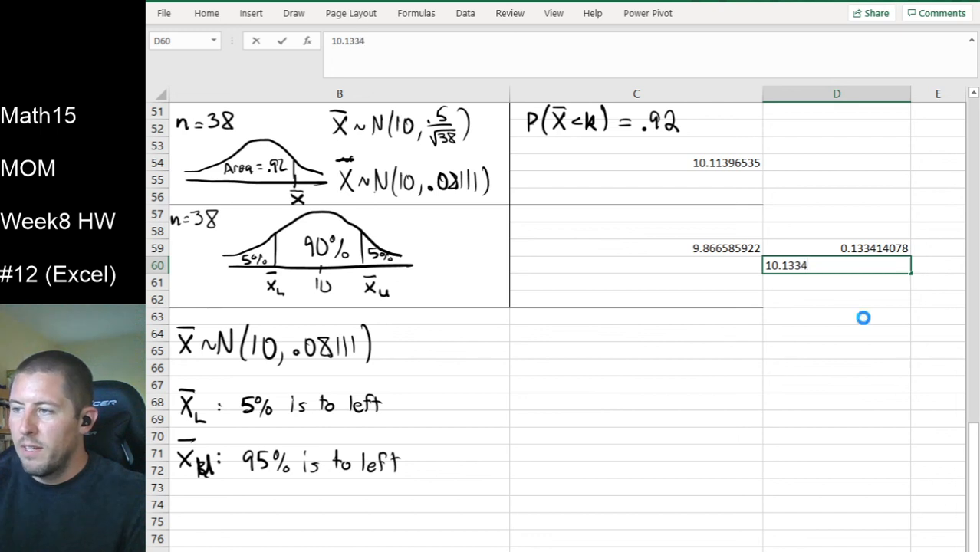
key("Return")
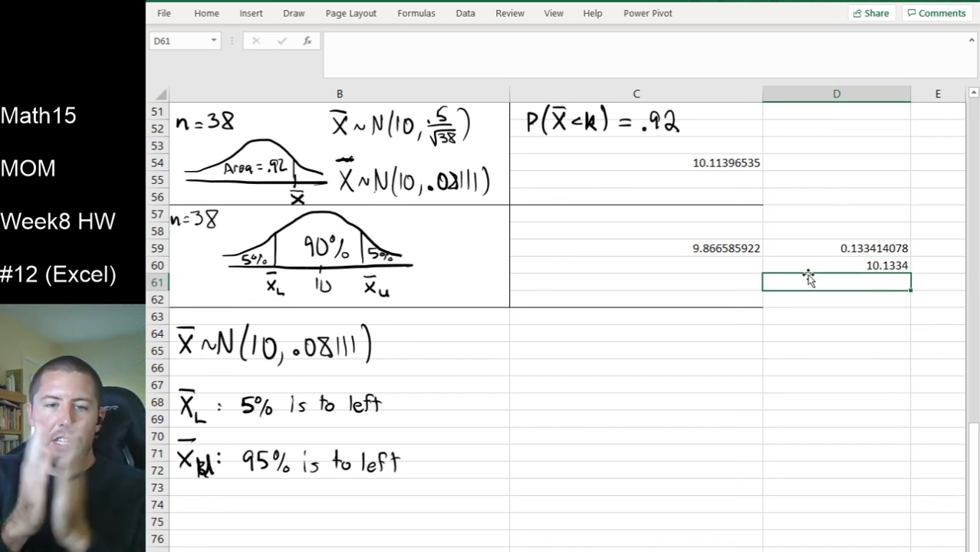
Calculate the upper bound of the middle 90% in C60 with =norm.inv(.95, 10, .08111)
key("Up")
key("Left")
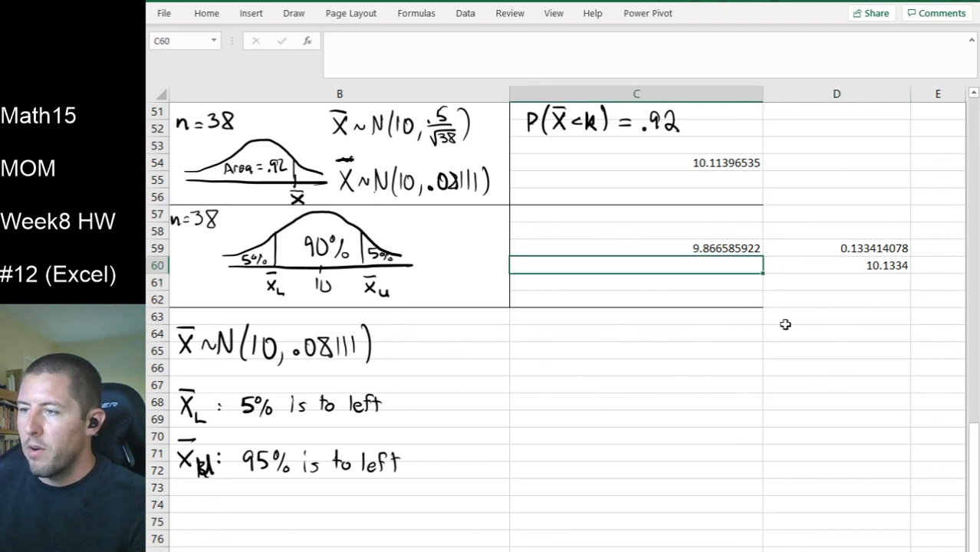
type("=")
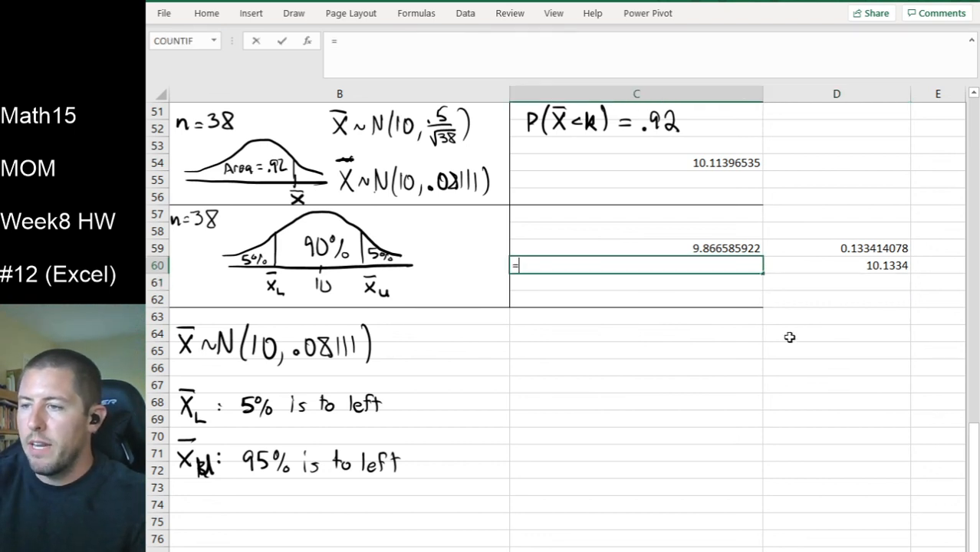
type("norm.in")
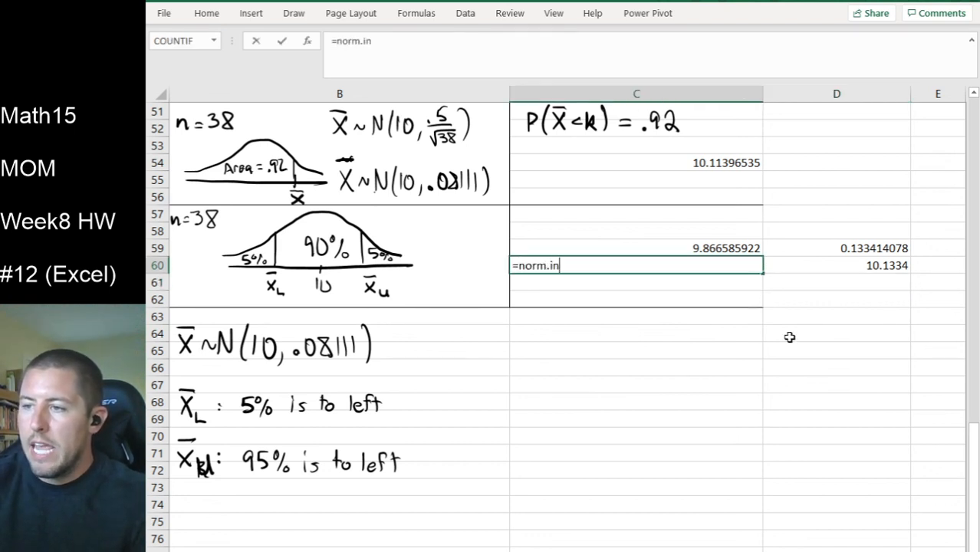
type("v(")
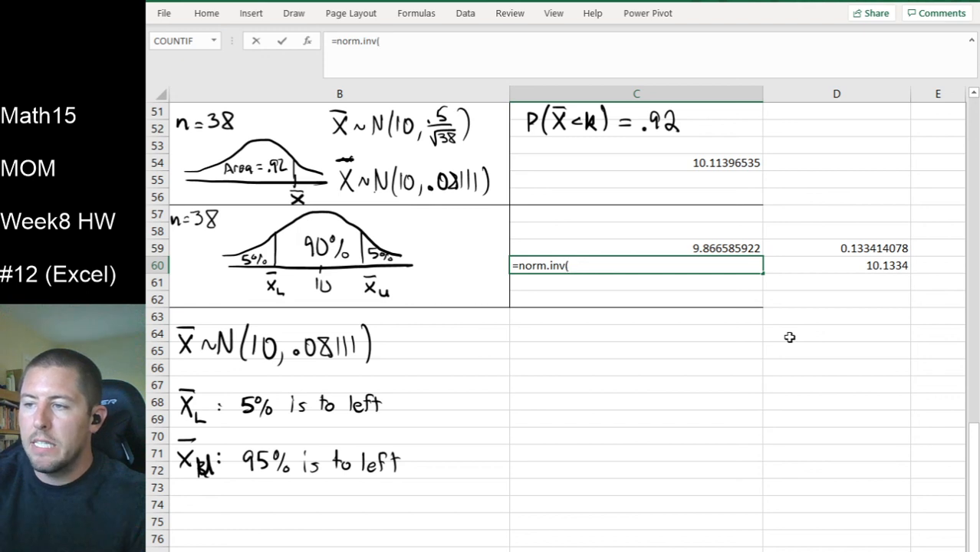
type(".95")
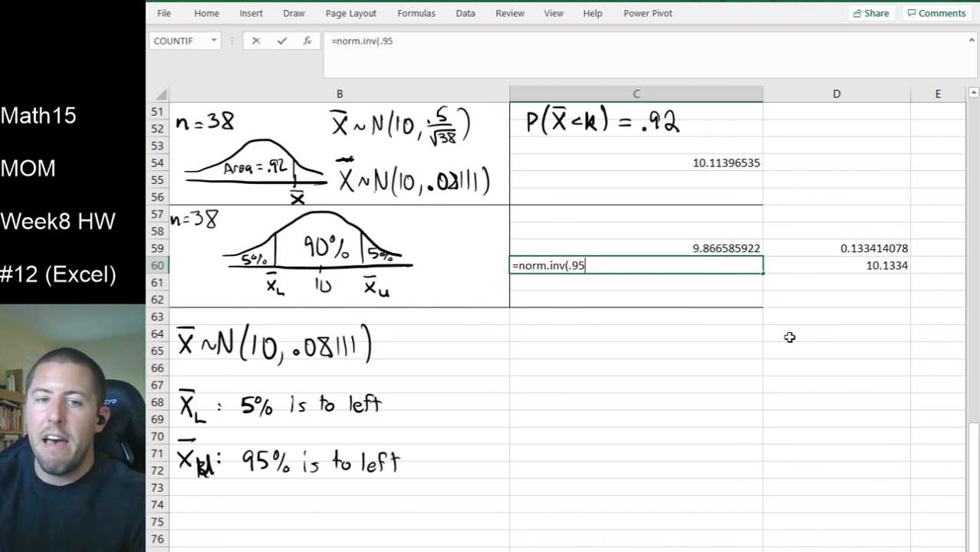
type(", 10,")
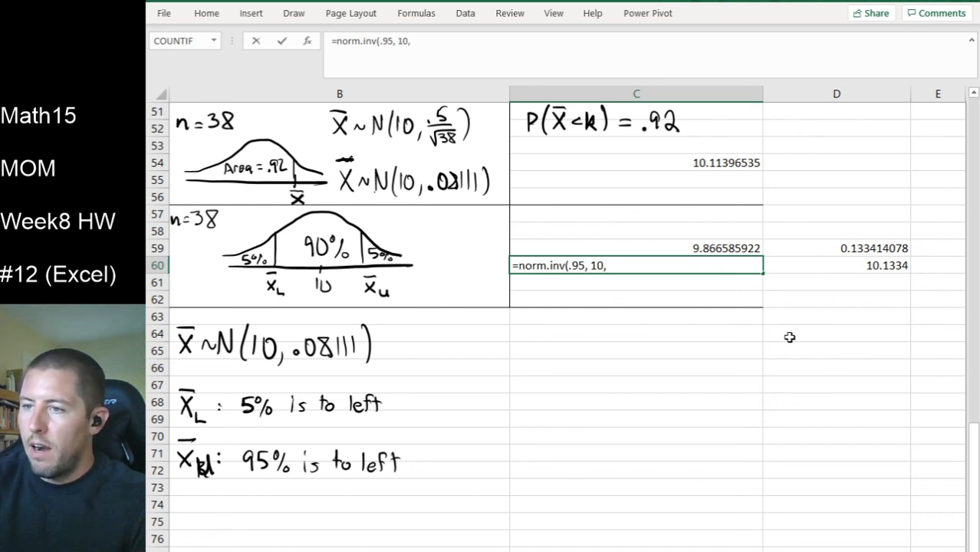
type(" .08111)")
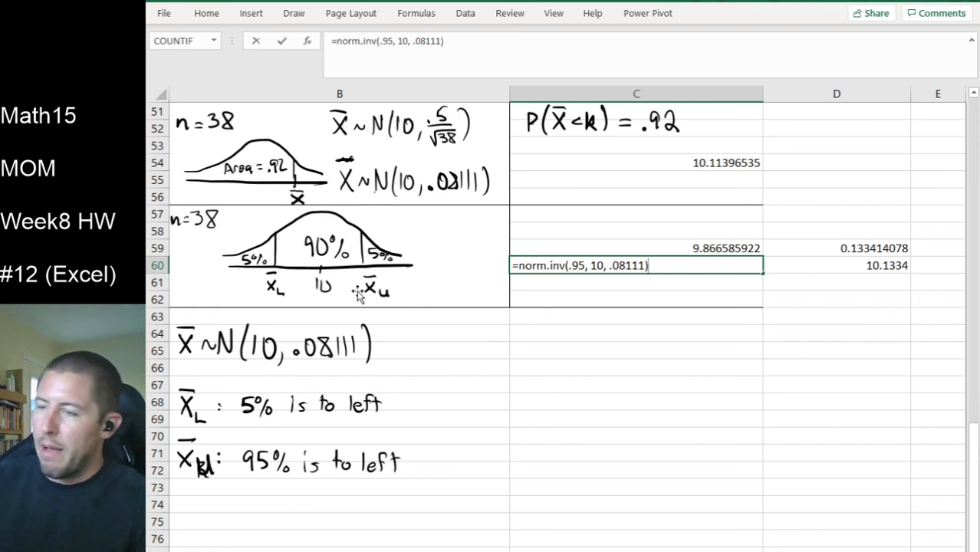
key("Return")
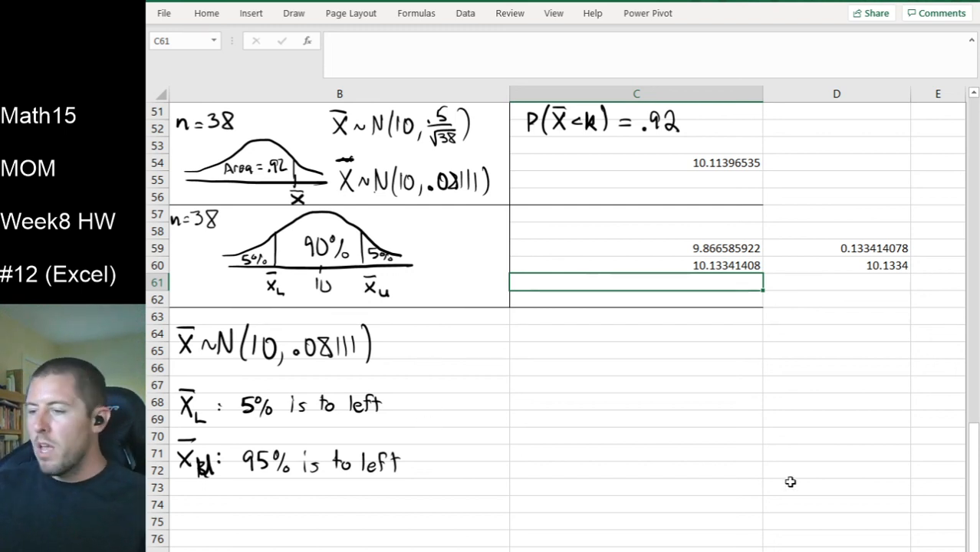
Review the worked probability, percentile and middle-90% answers, and open the upper bound formula in C60 for inspection
scroll(776, 543, "left", 3)
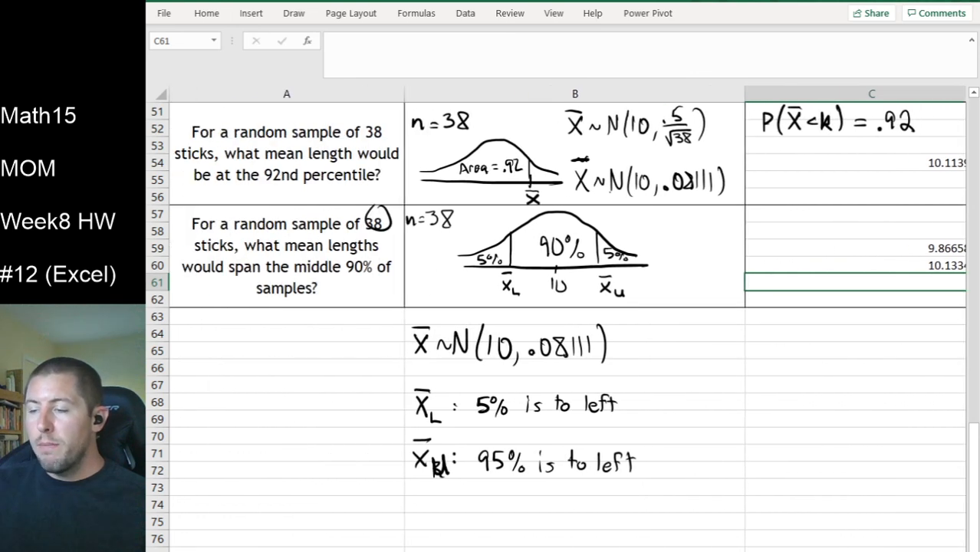
scroll(777, 543, "up", 2)
scroll(777, 545, "up", 10)
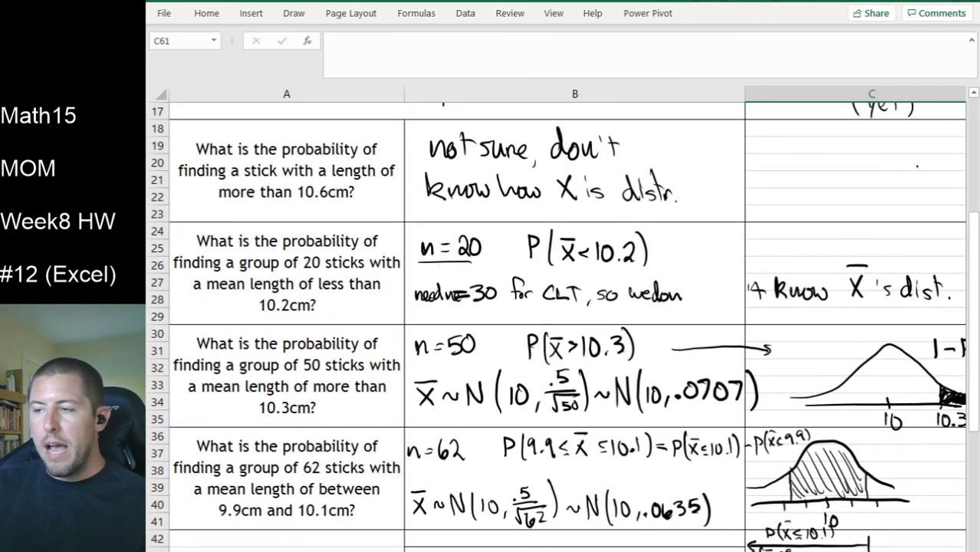
scroll(777, 546, "down", 9)
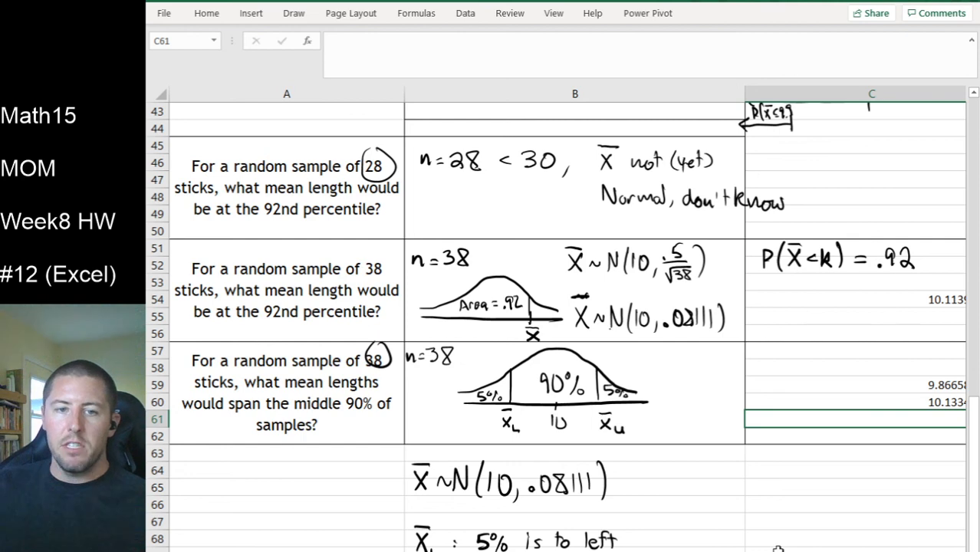
scroll(567, 319, "right", 5)
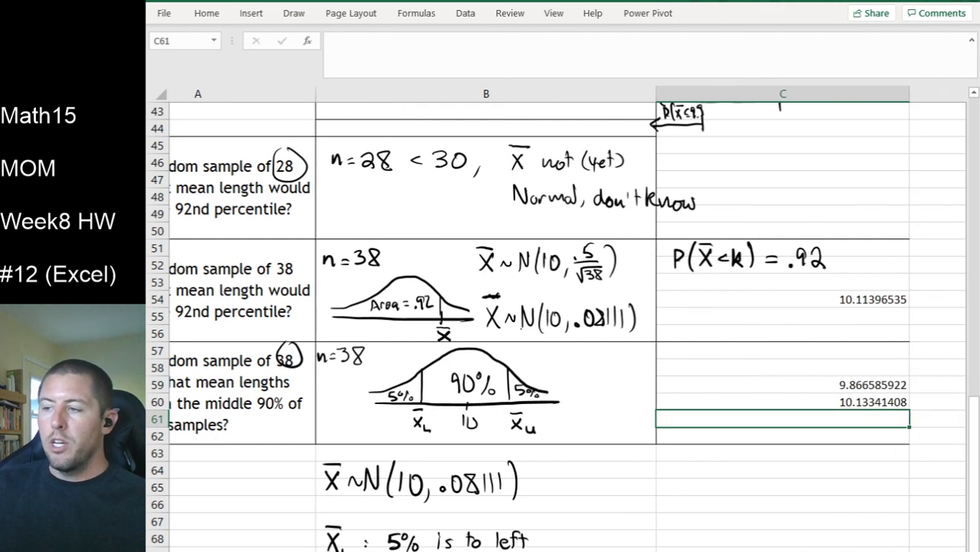
scroll(566, 319, "left", 4)
scroll(864, 460, "left", 3)
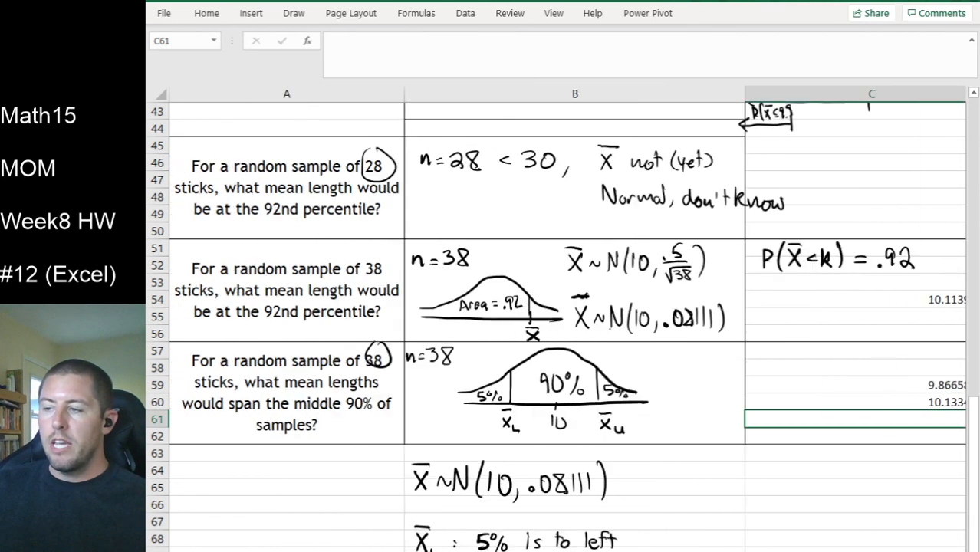
double_click(888, 397)
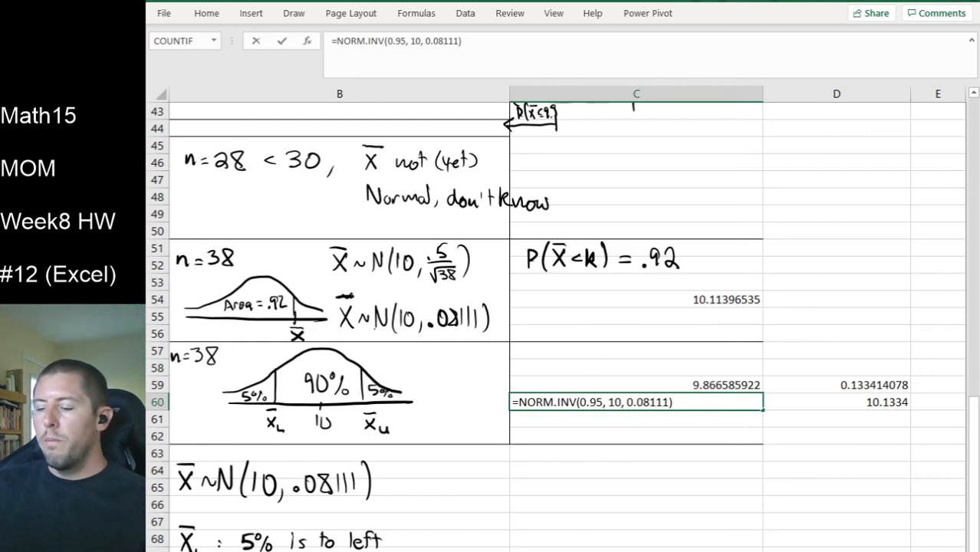
scroll(567, 322, "left", 1)
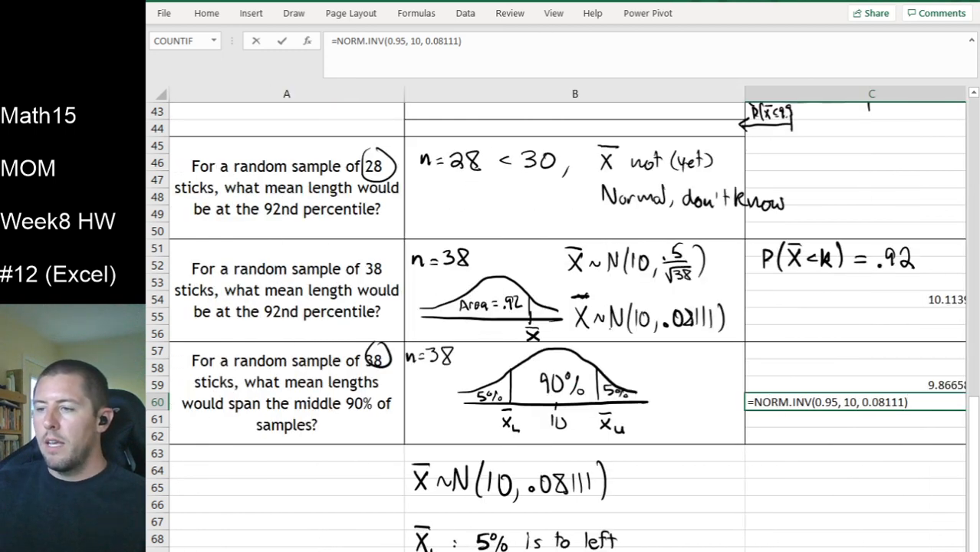